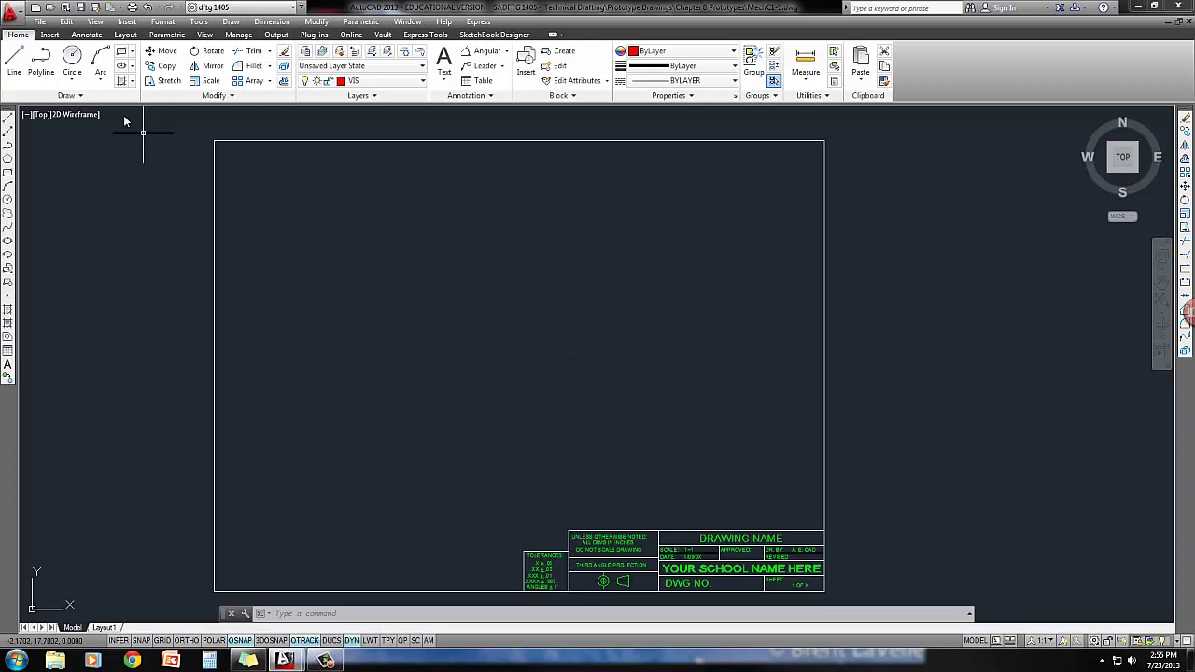
Save a copy of the template as Flange Bearing.dwg in the Documents\IDFTG 1405 folder
{"action": "left_click", "coordinate": [19, 14]}
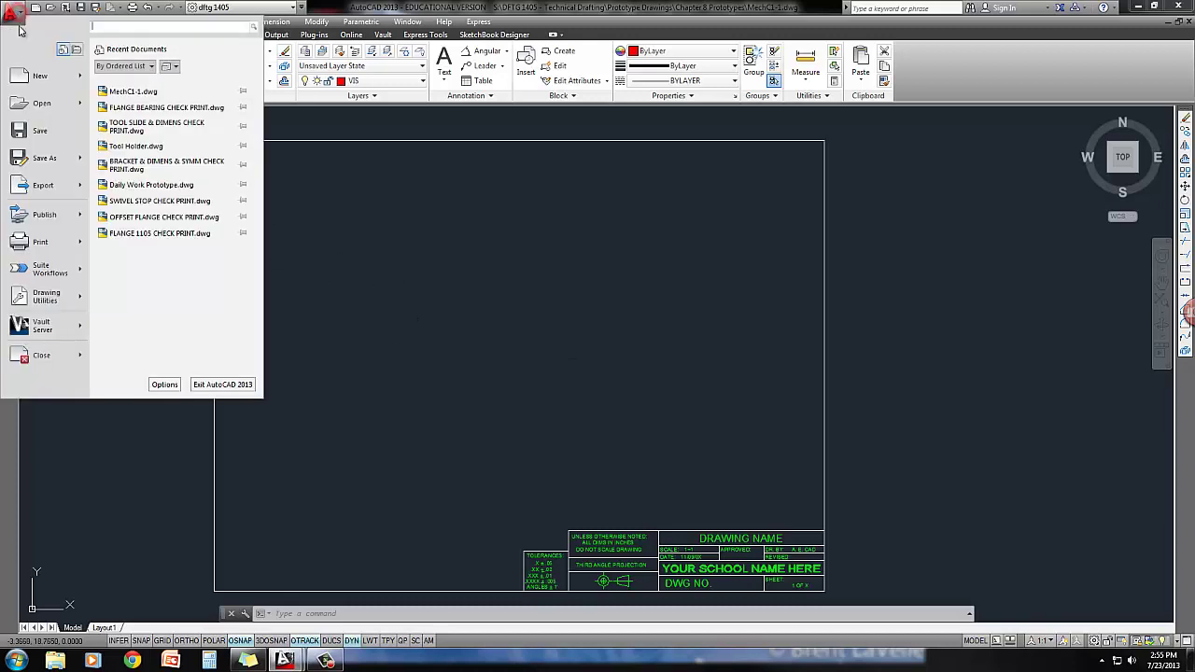
{"action": "left_click", "coordinate": [34, 162]}
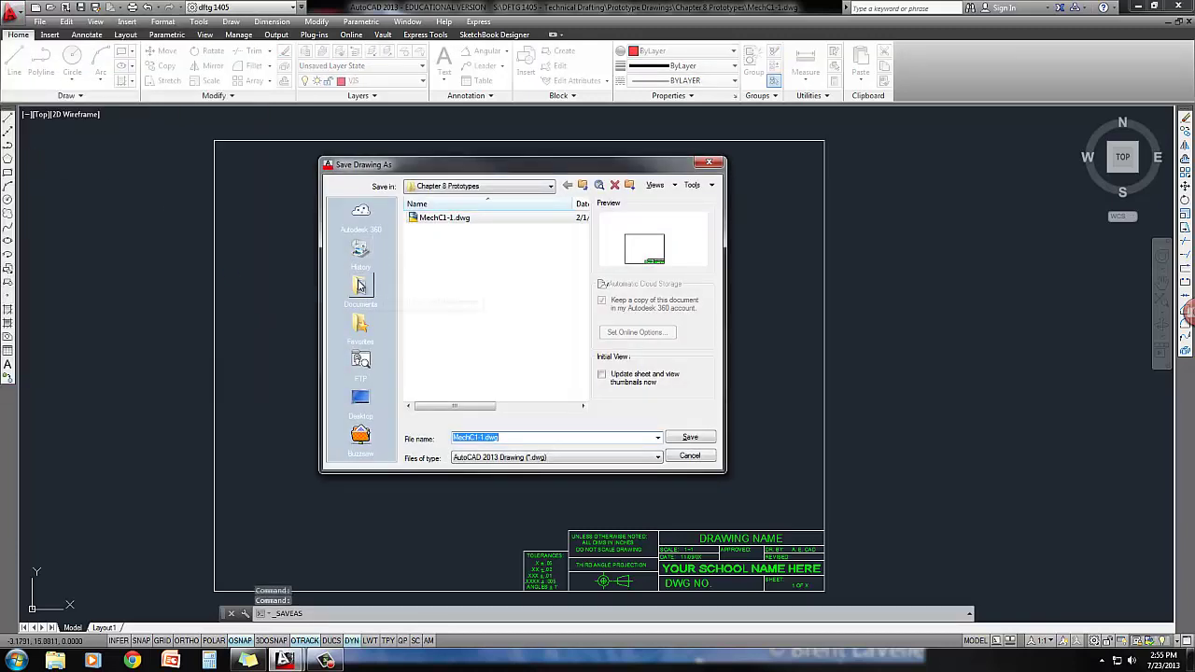
{"action": "left_click", "coordinate": [360, 285]}
{"action": "double_click", "coordinate": [451, 242]}
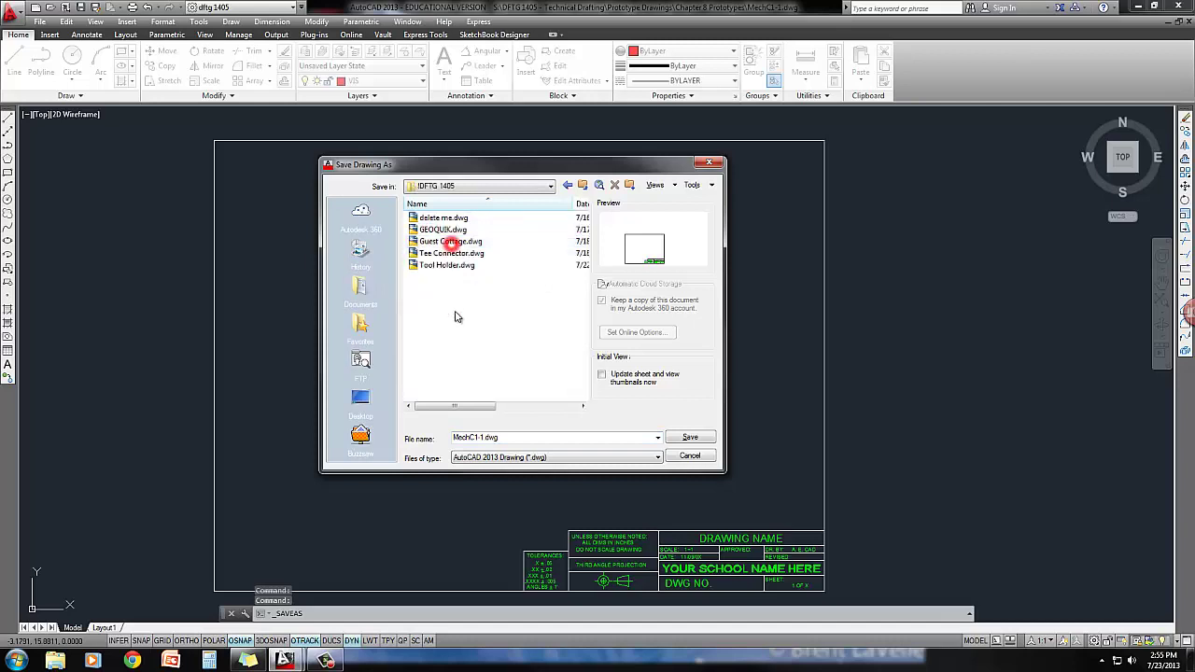
{"action": "left_click", "coordinate": [516, 438]}
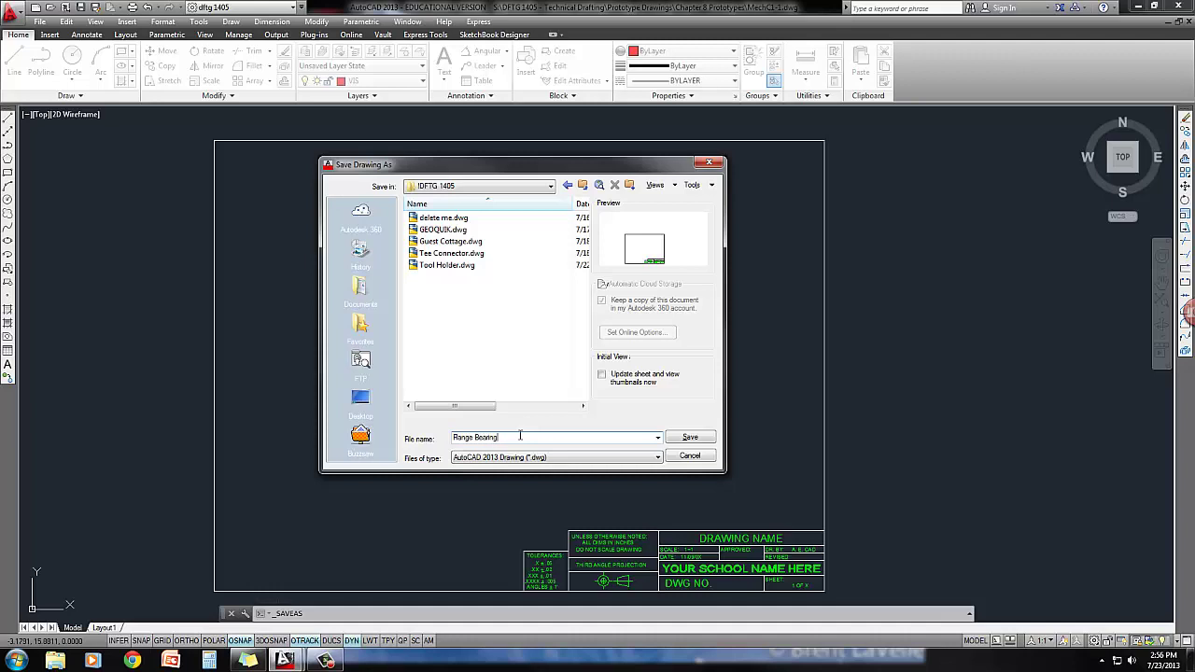
{"action": "key", "text": "Return"}
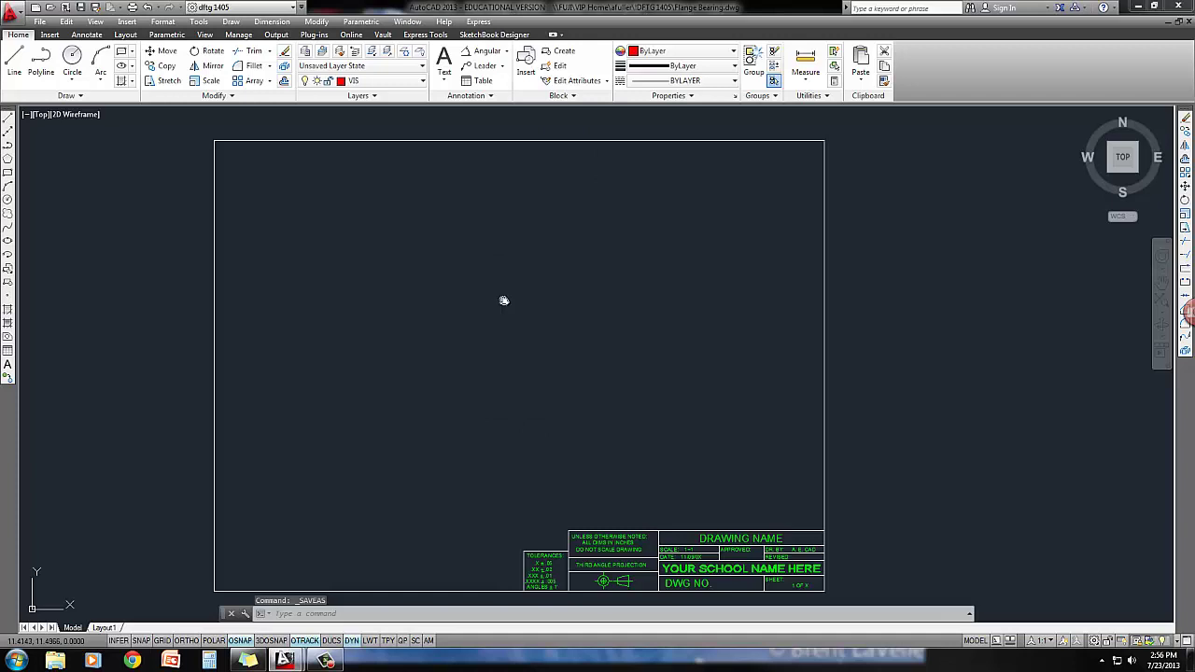
{"action": "middle_click_drag", "start_coordinate": [504, 302], "coordinate": [508, 297]}
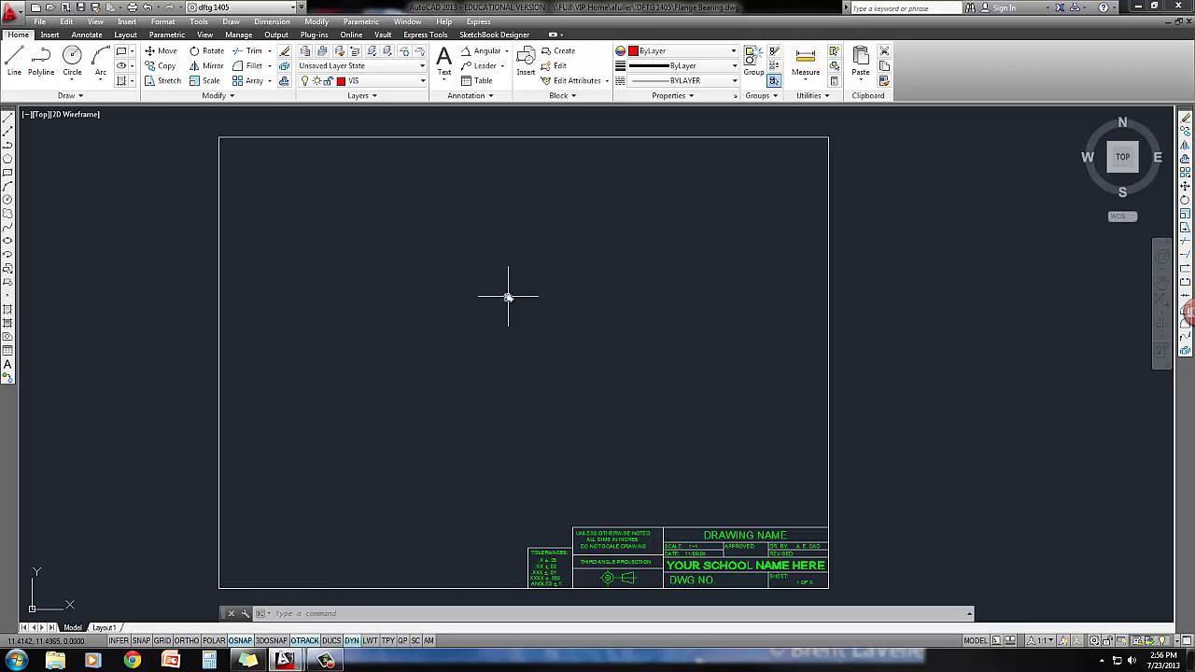
{"action": "middle_click_drag", "start_coordinate": [510, 307], "coordinate": [508, 306]}
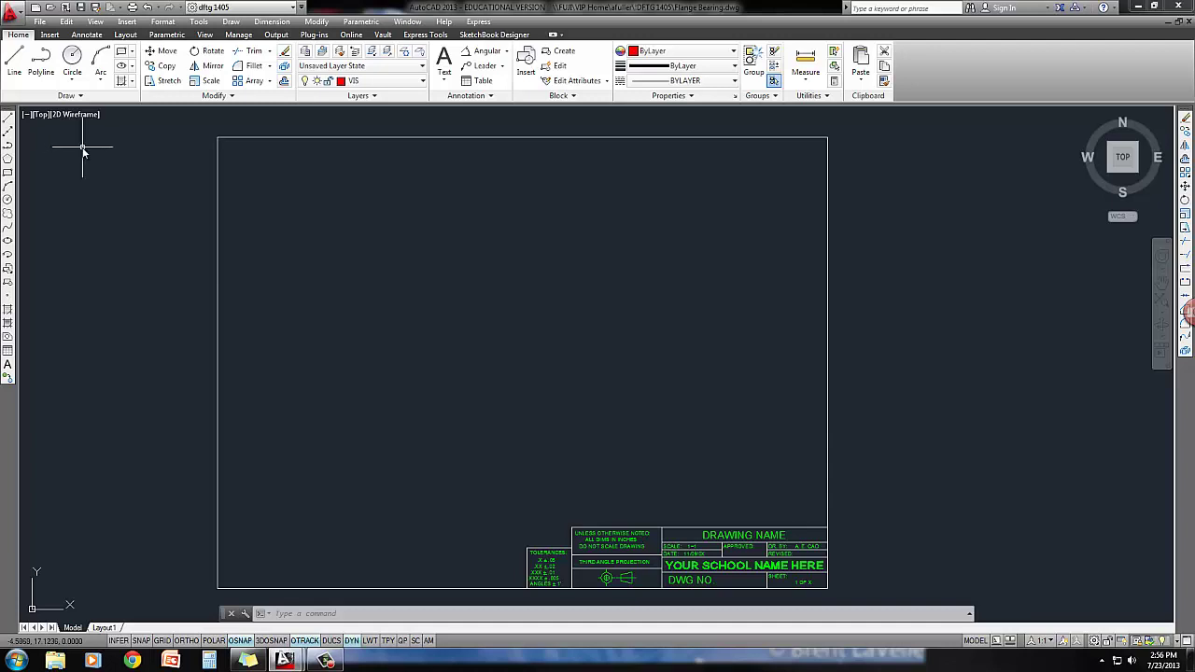
Draw an 8-unit horizontal line with Ortho on, then zoom in on it
{"action": "left_click", "coordinate": [14, 62]}
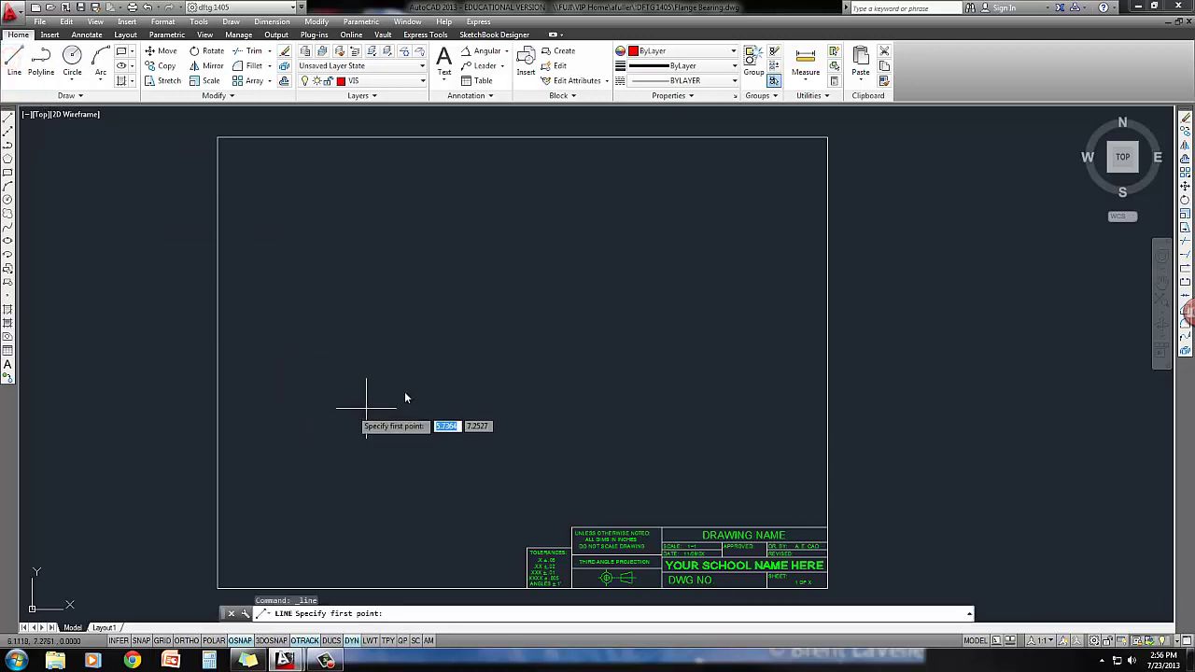
{"action": "left_click", "coordinate": [363, 381]}
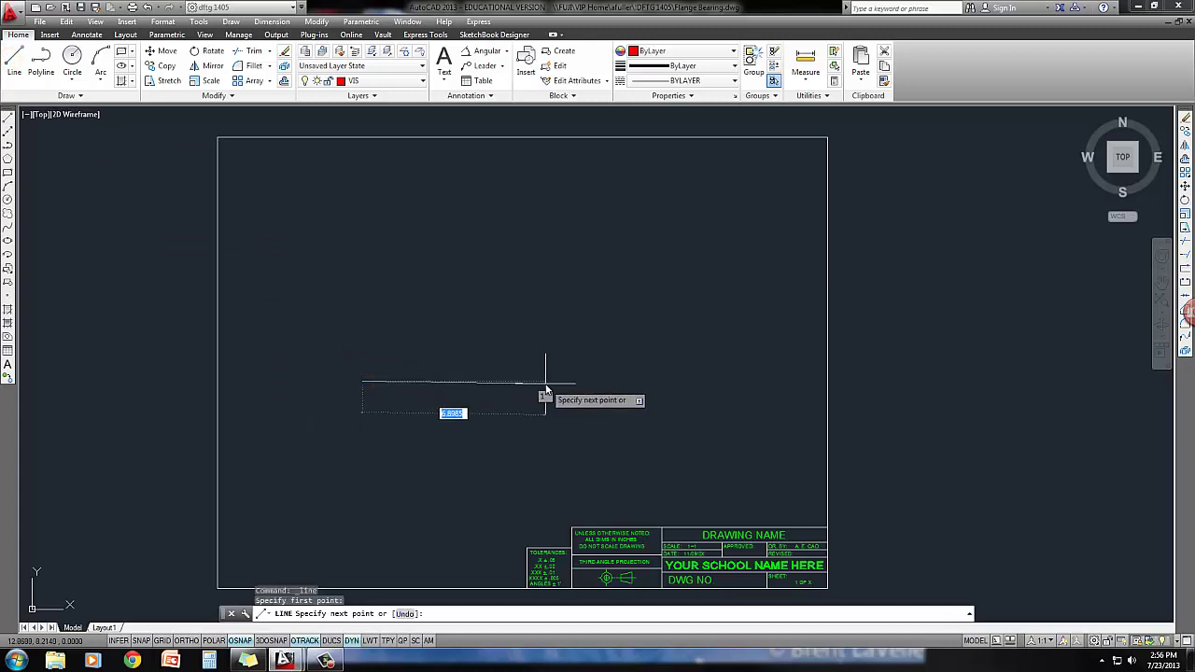
{"action": "key", "text": "F8"}
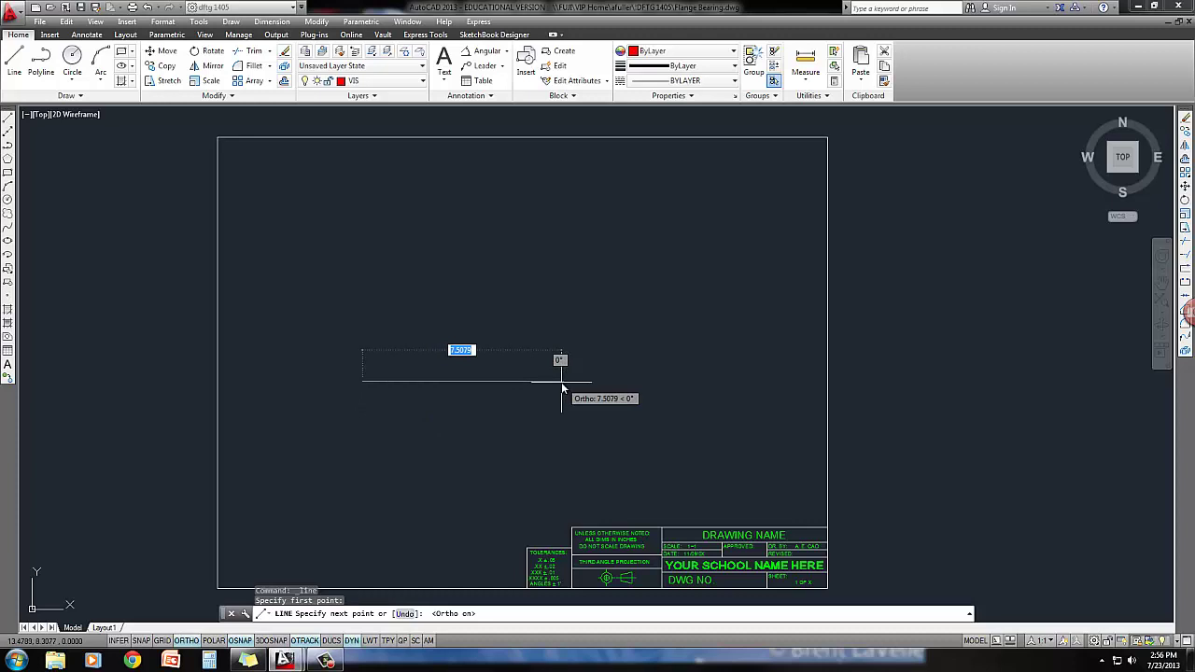
{"action": "left_click", "coordinate": [561, 382]}
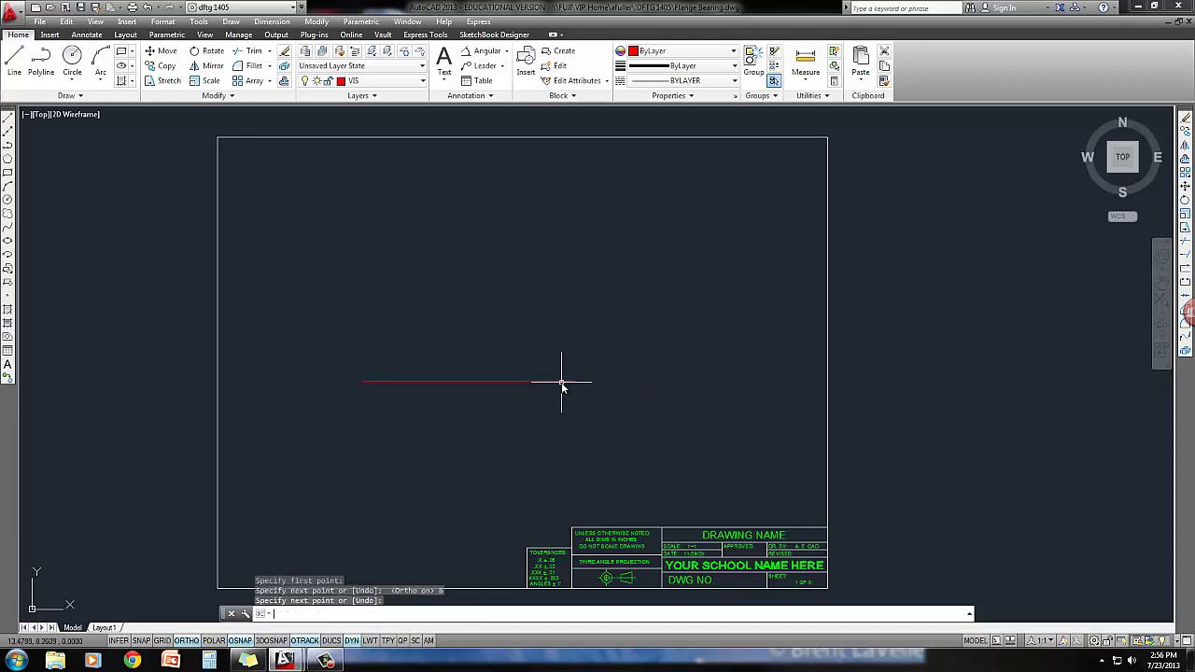
{"action": "scroll", "coordinate": [485, 413], "scroll_direction": "up", "scroll_amount": 2}
{"action": "middle_click_drag", "start_coordinate": [486, 414], "coordinate": [488, 453]}
{"action": "scroll", "coordinate": [475, 439], "scroll_direction": "up", "scroll_amount": 2}
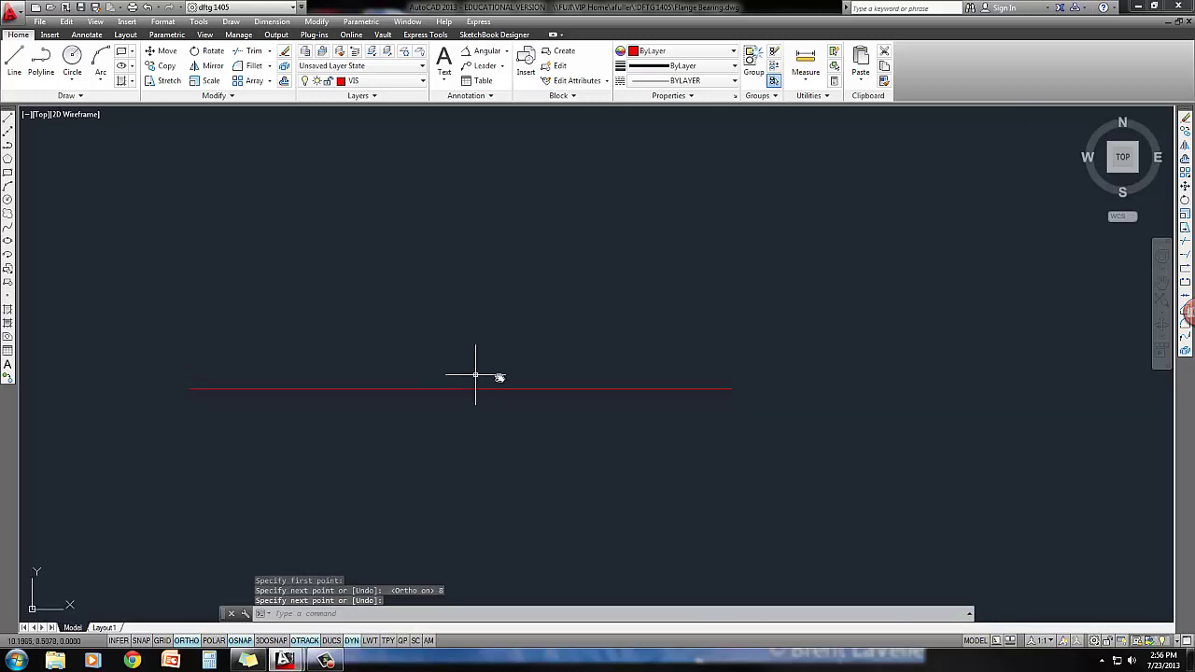
{"action": "right_click", "coordinate": [419, 392]}
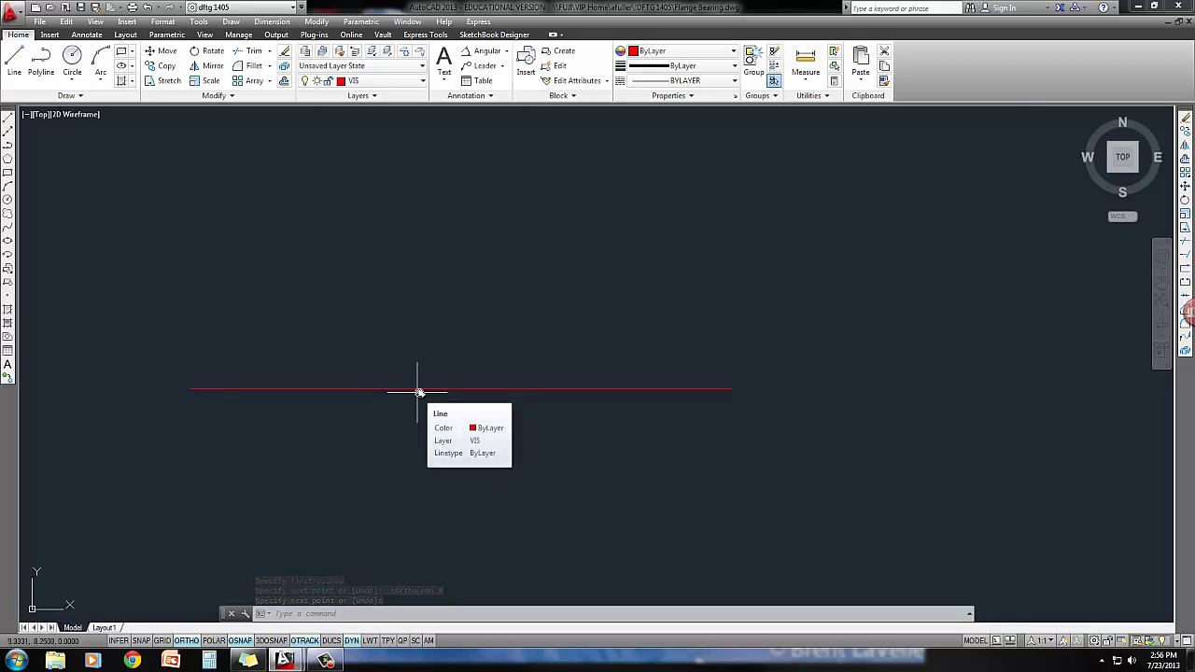
{"action": "key", "text": "Escape"}
{"action": "mouse_move", "coordinate": [419, 392]}
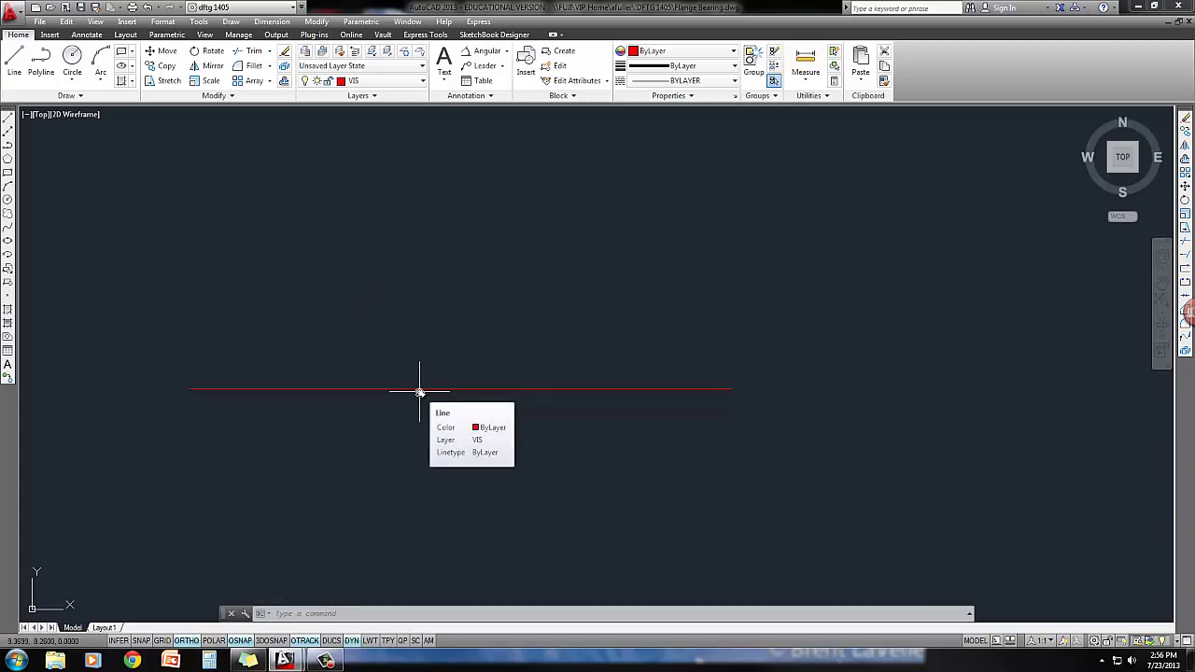
Draw a radius-1 circle and a 0.75-diameter circle centred on the line's left endpoint
{"action": "left_click", "coordinate": [73, 58]}
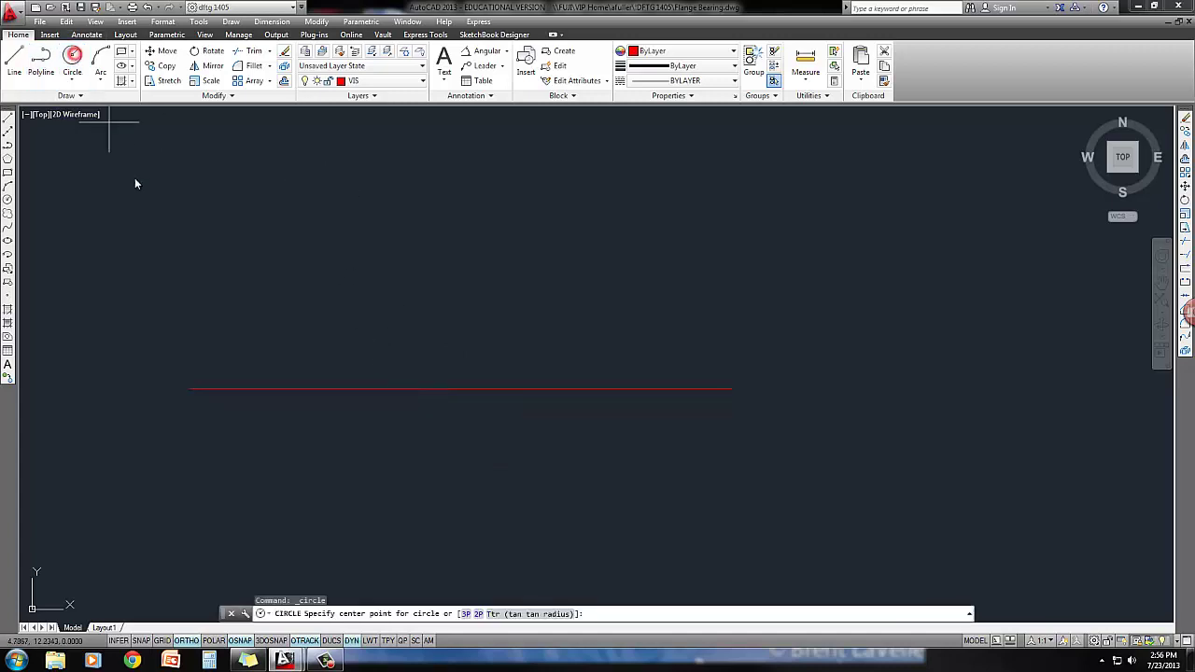
{"action": "left_click", "coordinate": [189, 391]}
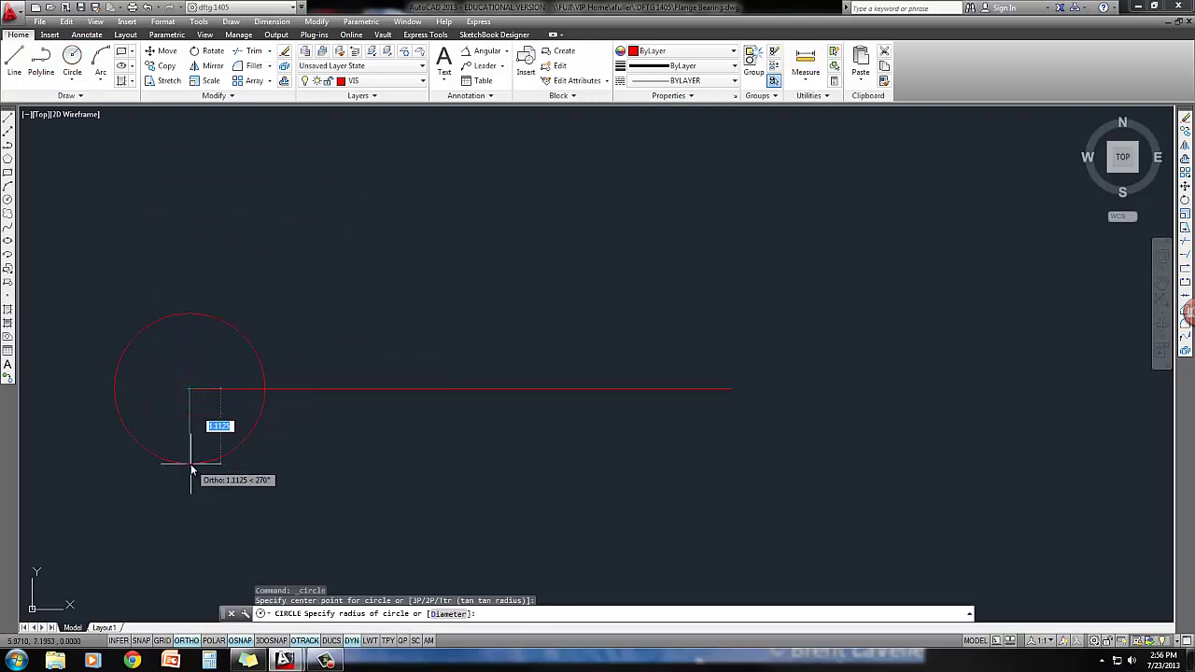
{"action": "type", "text": "1"}
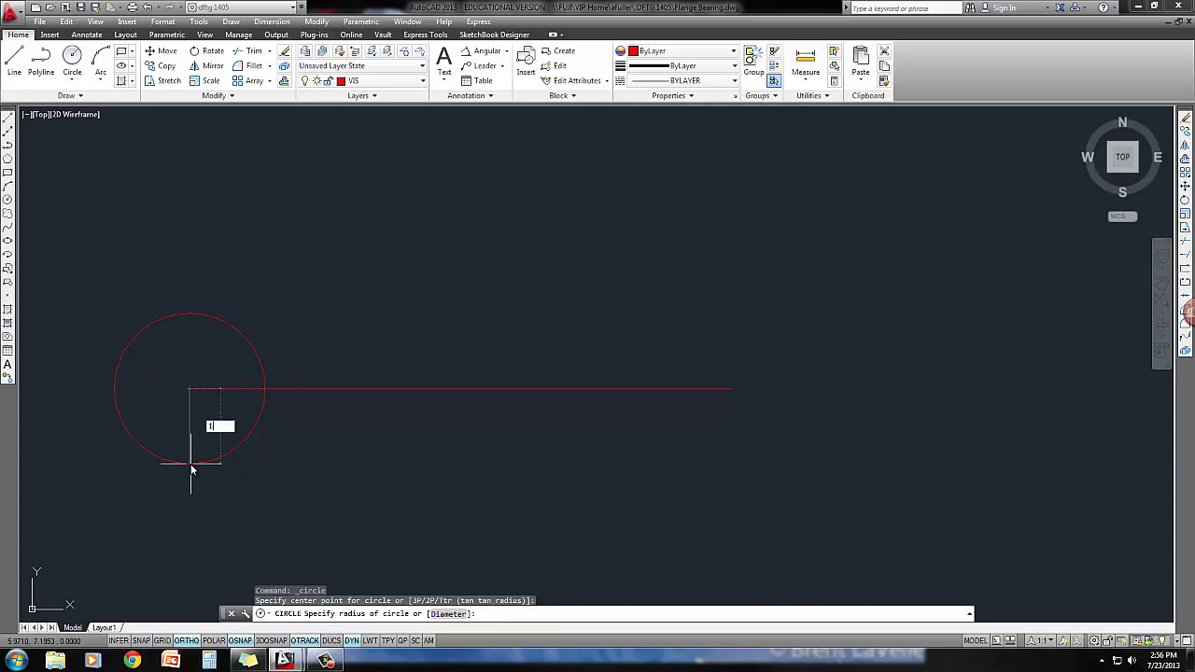
{"action": "key", "text": "Return"}
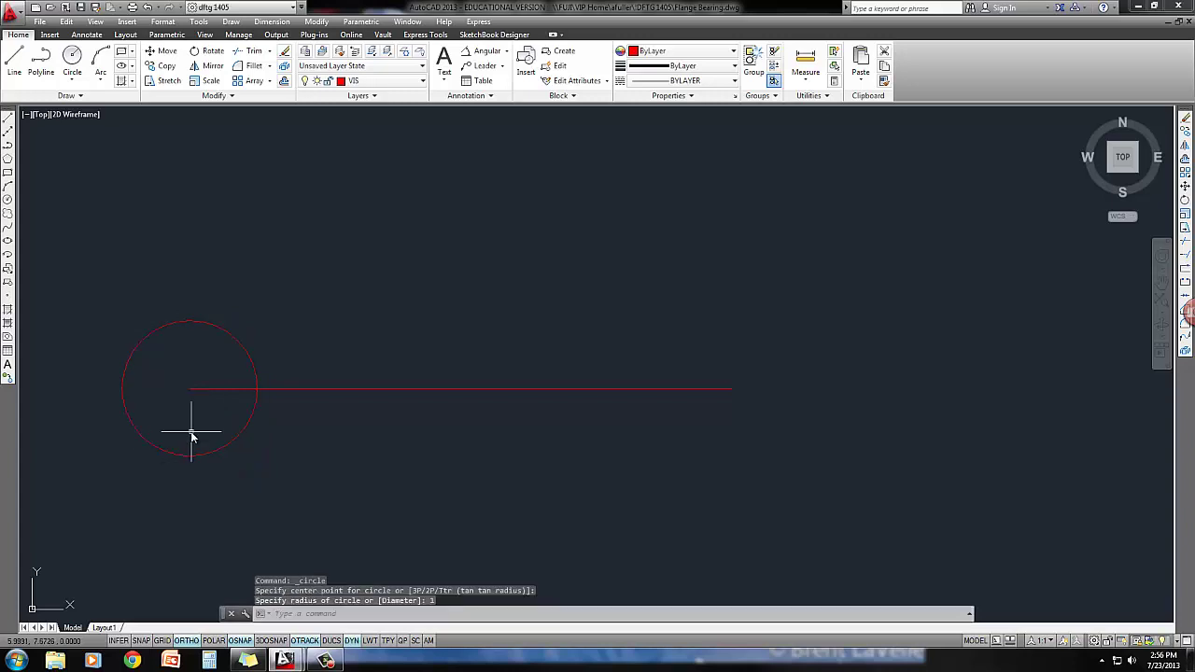
{"action": "left_click", "coordinate": [72, 61]}
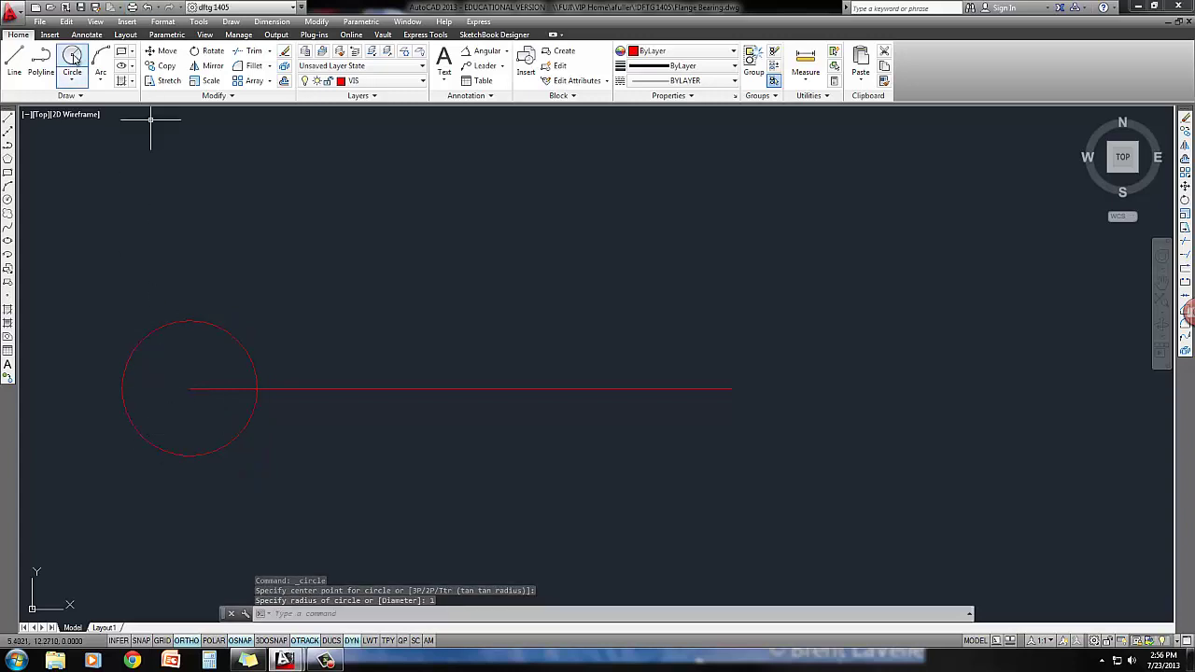
{"action": "left_click", "coordinate": [189, 388]}
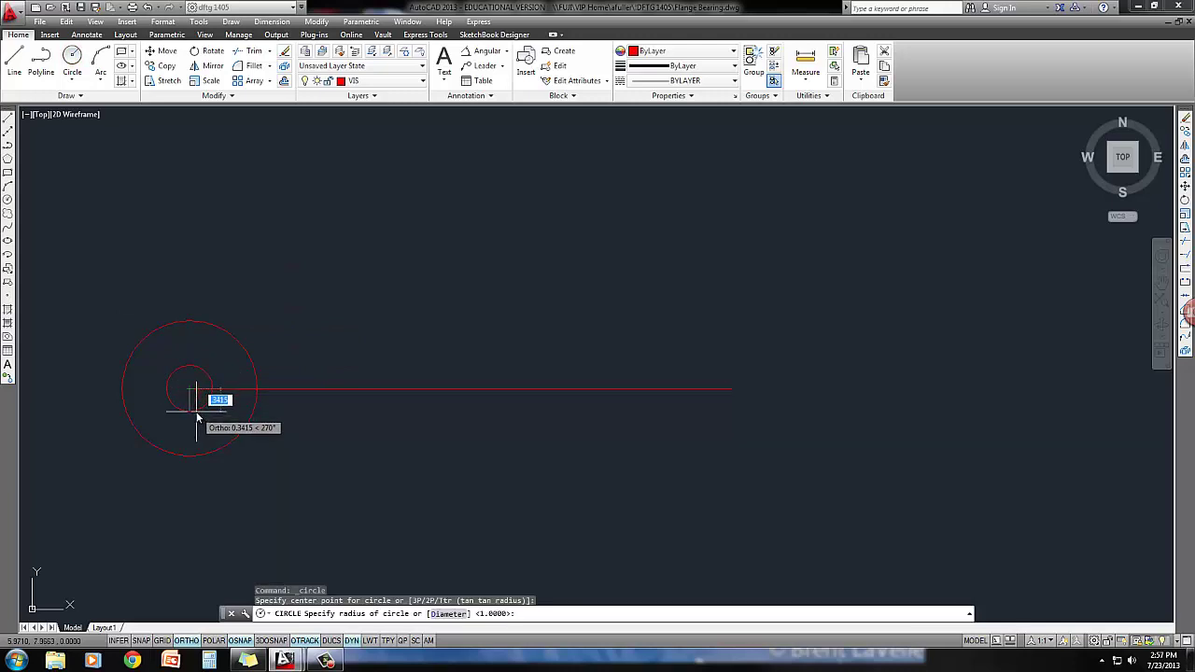
{"action": "type", "text": "."}
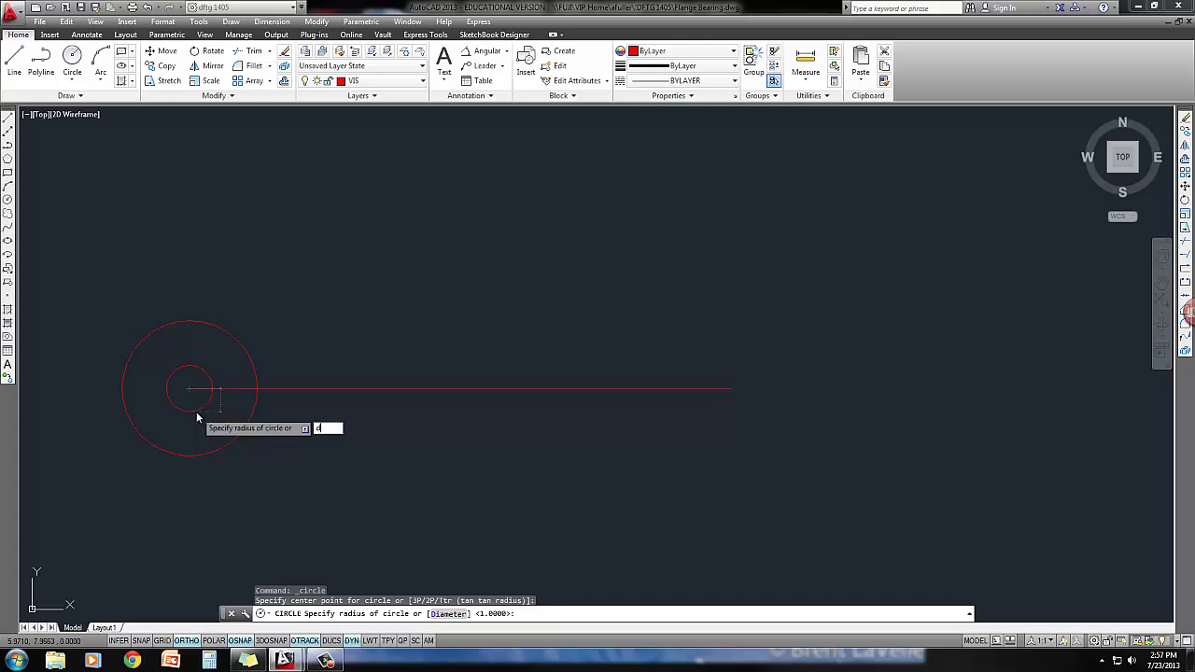
{"action": "key", "text": "Return"}
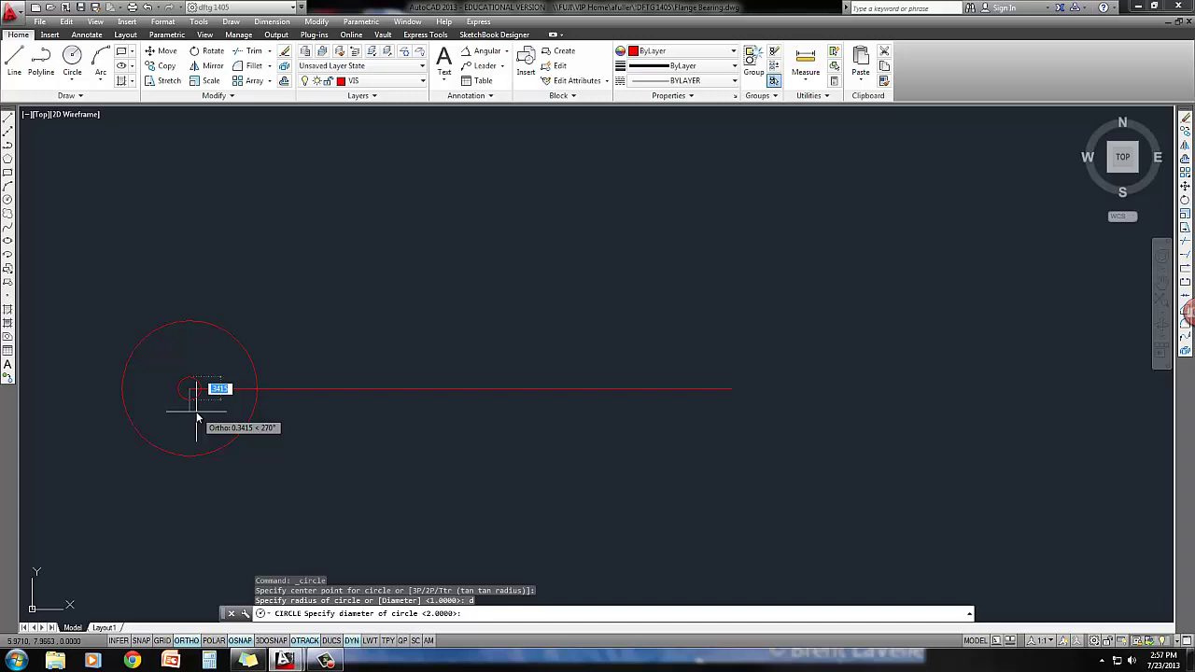
{"action": "type", "text": ".75"}
{"action": "key", "text": "Return"}
{"action": "key", "text": "Return"}
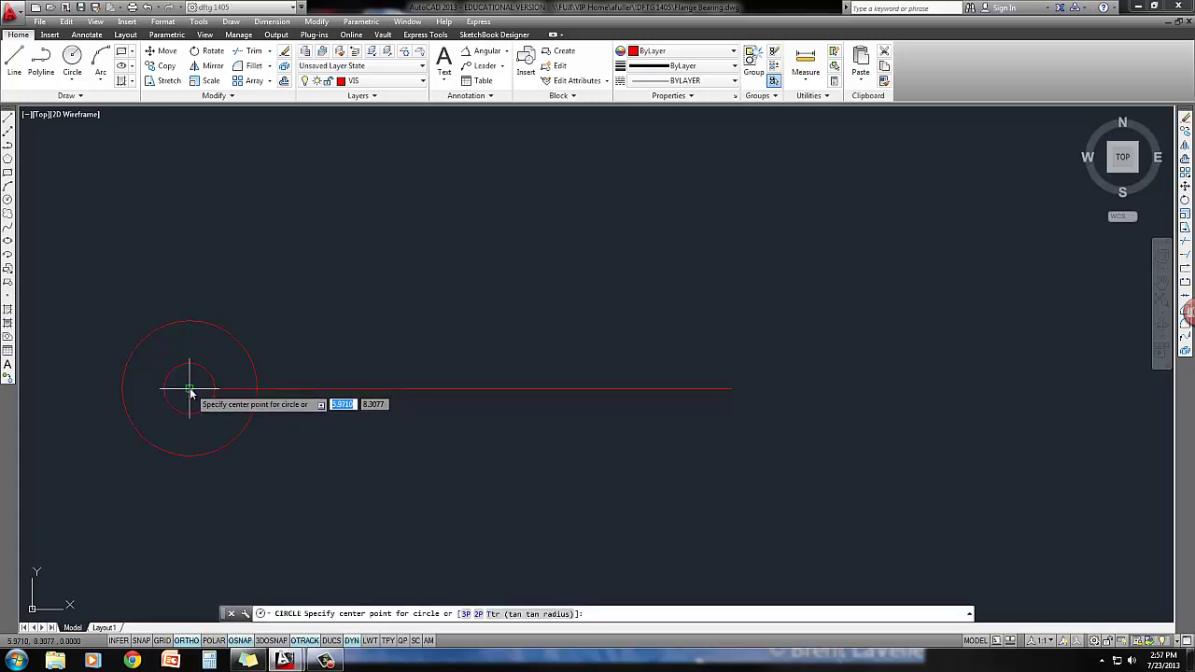
Add a third circle of diameter 1 at the same centre
{"action": "left_click", "coordinate": [190, 390]}
{"action": "type", "text": "d"}
{"action": "key", "text": "Return"}
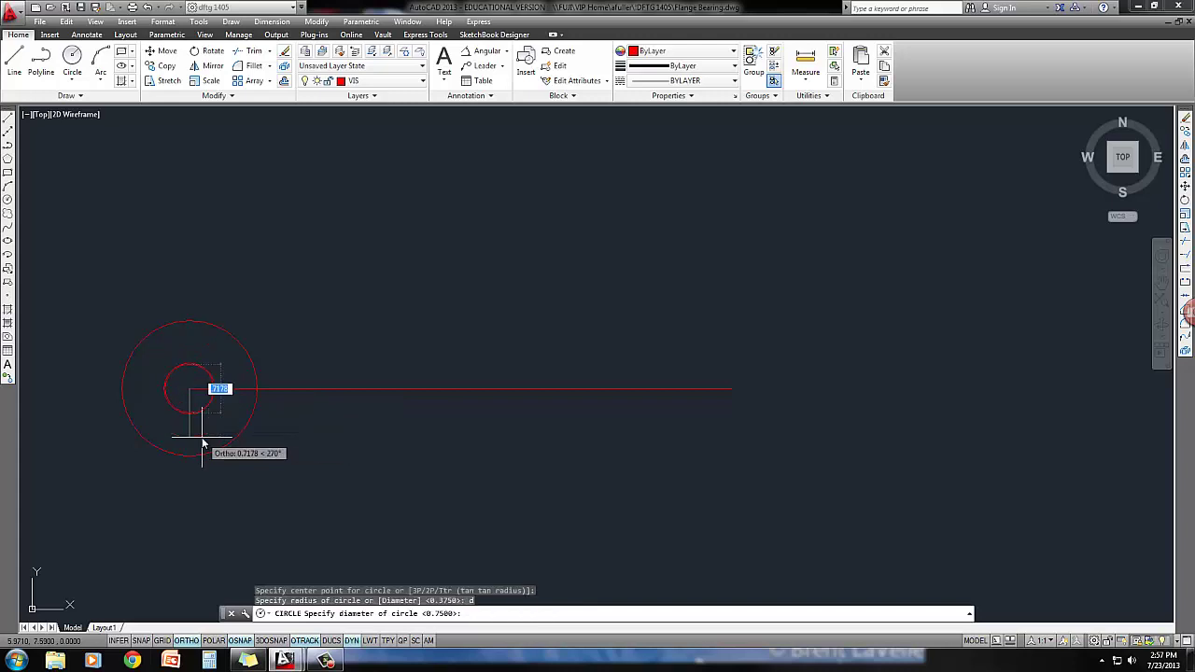
{"action": "type", "text": "1"}
{"action": "key", "text": "Return"}
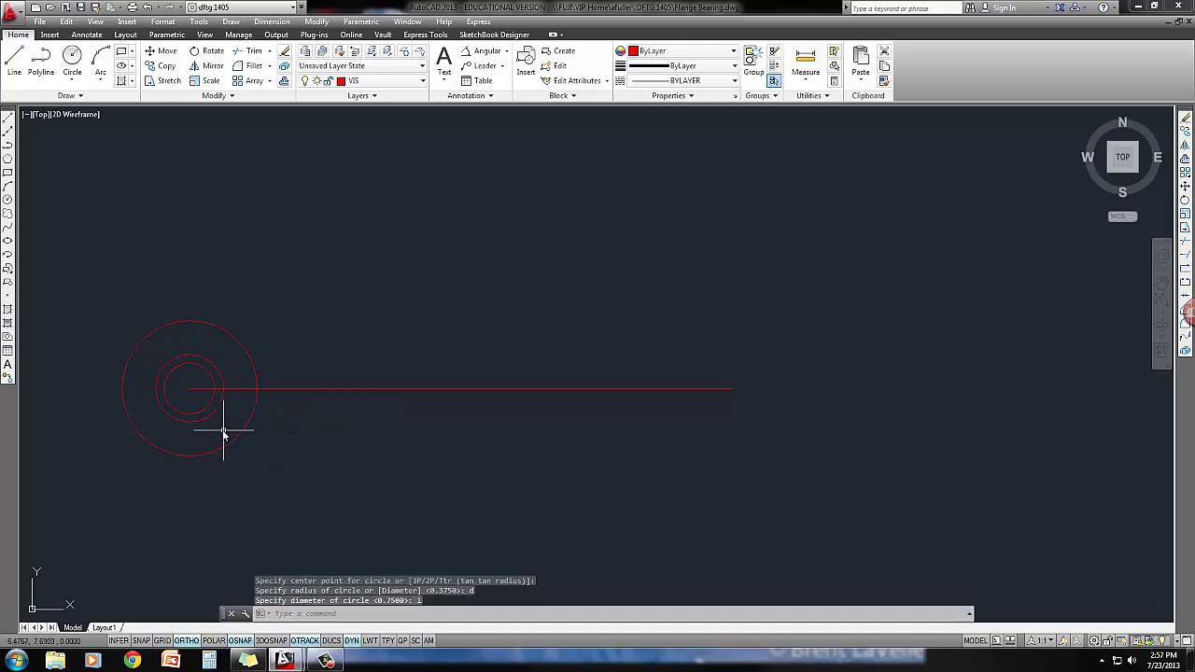
{"action": "middle_click_drag", "start_coordinate": [213, 432], "coordinate": [194, 424]}
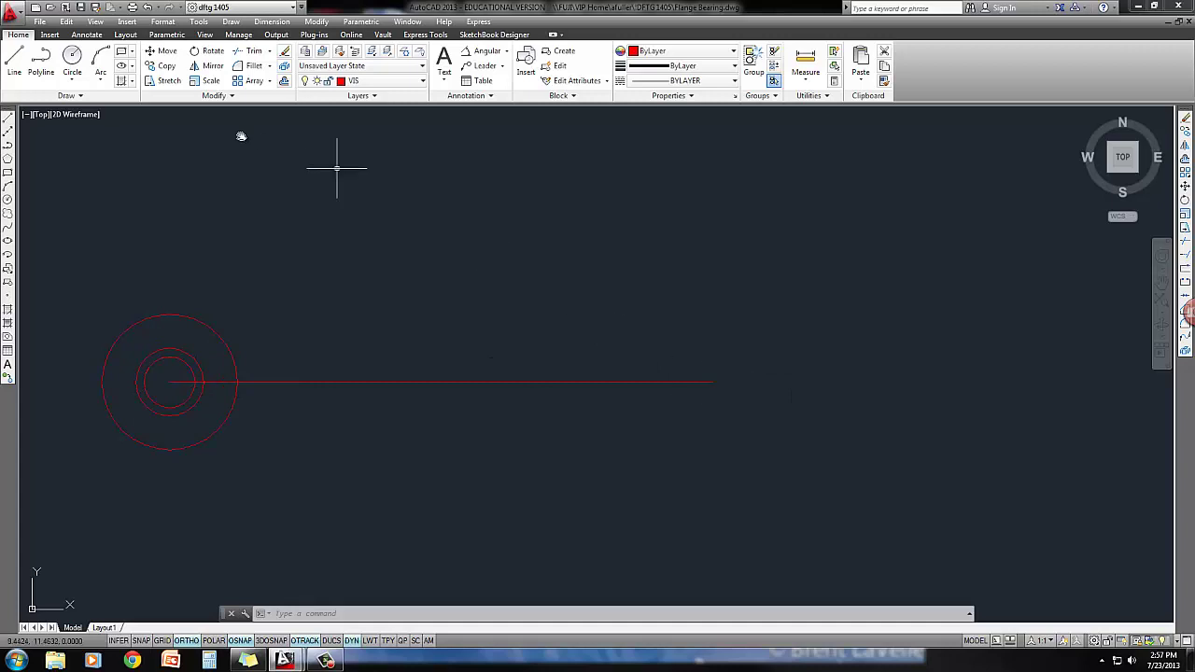
Copy the three concentric circles from the line's left end to its right endpoint
{"action": "left_click", "coordinate": [166, 65]}
{"action": "left_click", "coordinate": [226, 295]}
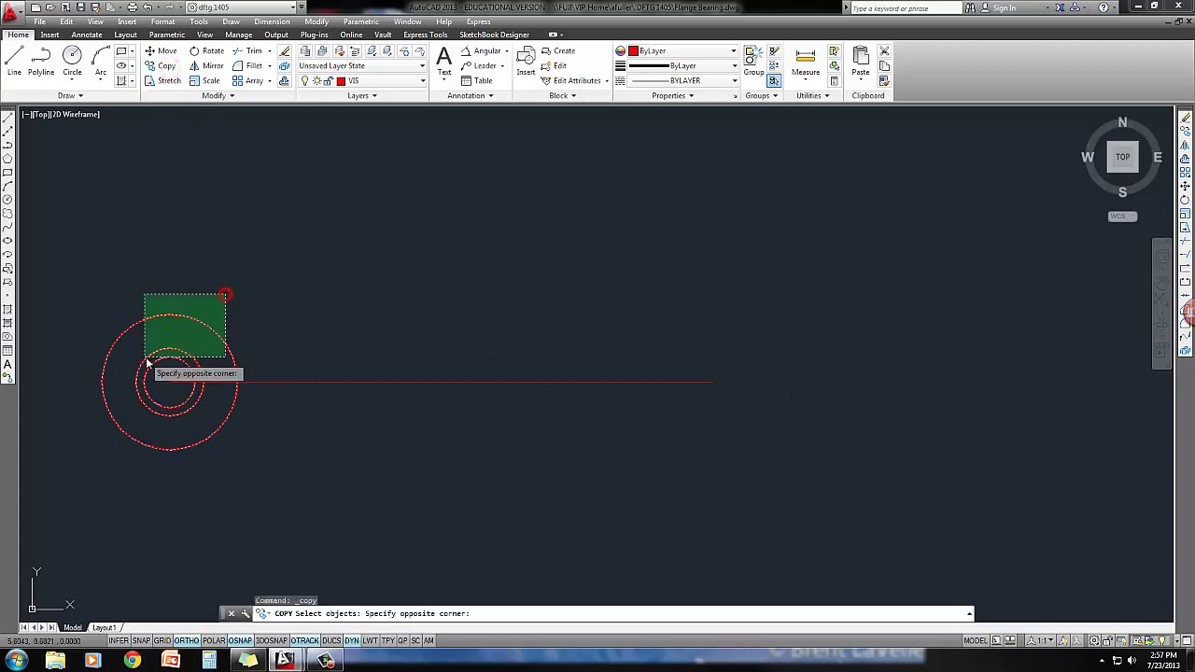
{"action": "left_click", "coordinate": [152, 361]}
{"action": "key", "text": "Return"}
{"action": "left_click", "coordinate": [169, 383]}
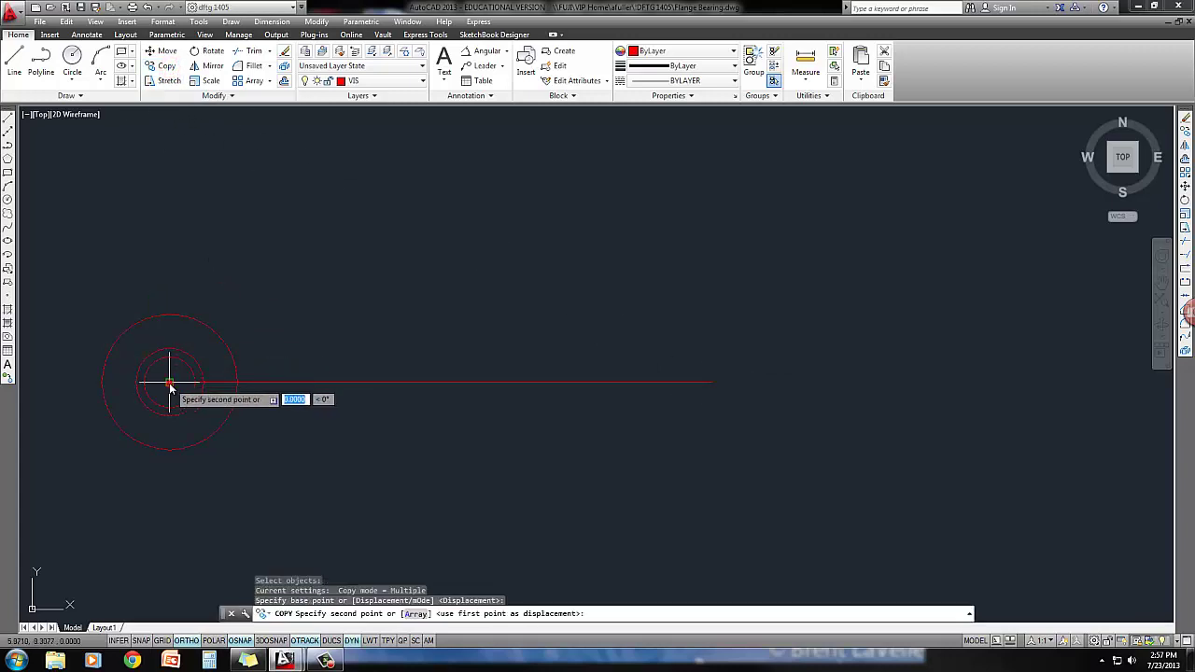
{"action": "left_click", "coordinate": [712, 383]}
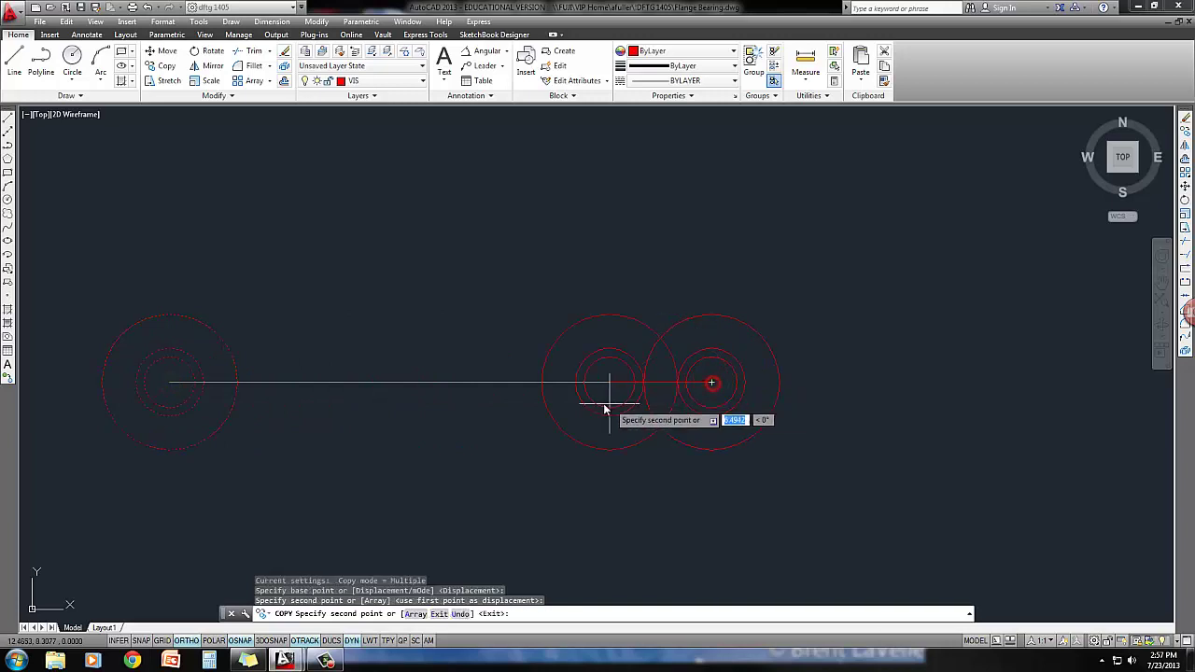
{"action": "key", "text": "Return"}
{"action": "middle_click_drag", "start_coordinate": [457, 411], "coordinate": [473, 399]}
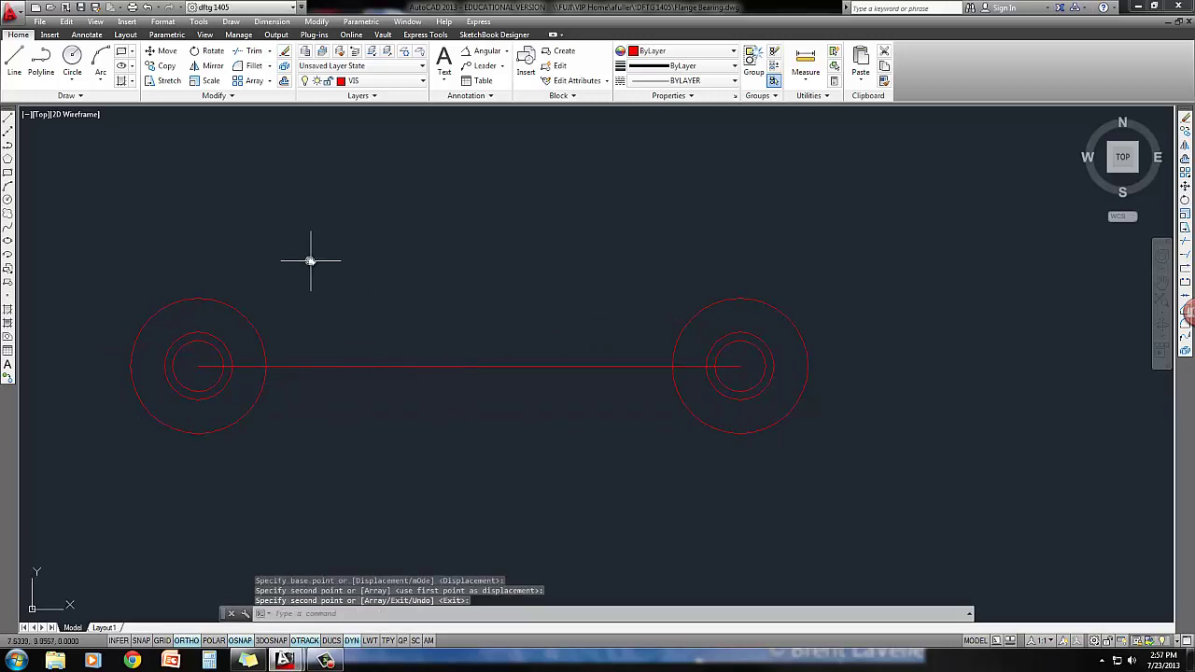
Draw a diameter-4 hub circle centred on the line's midpoint
{"action": "left_click", "coordinate": [72, 57]}
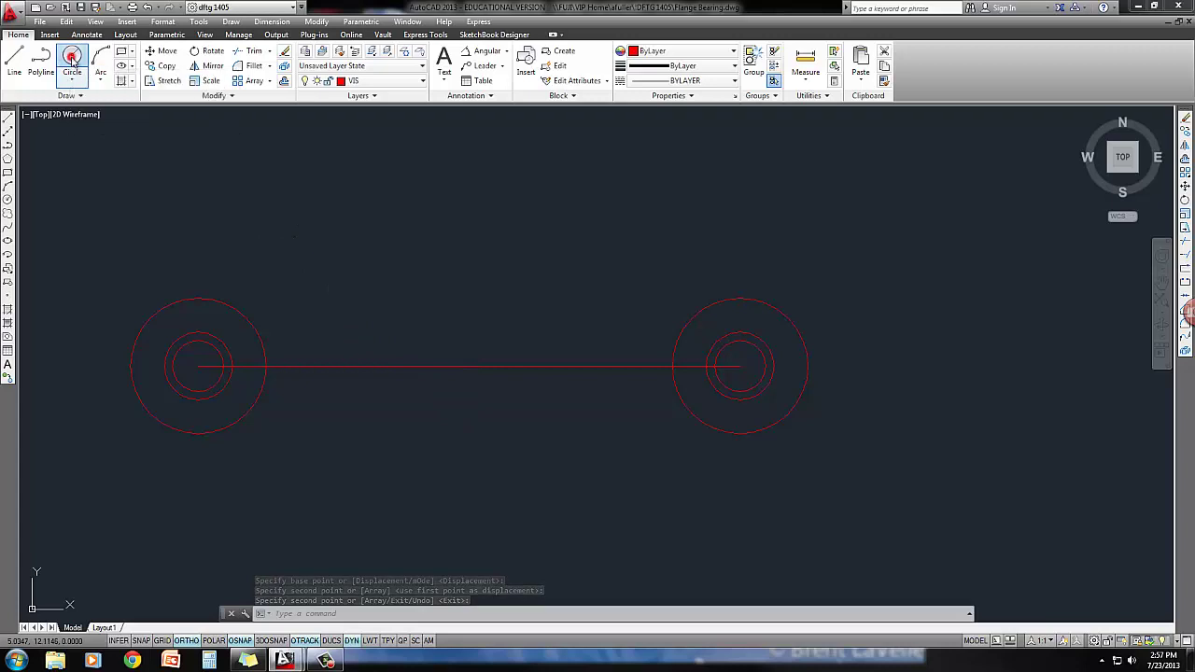
{"action": "left_click", "coordinate": [469, 368]}
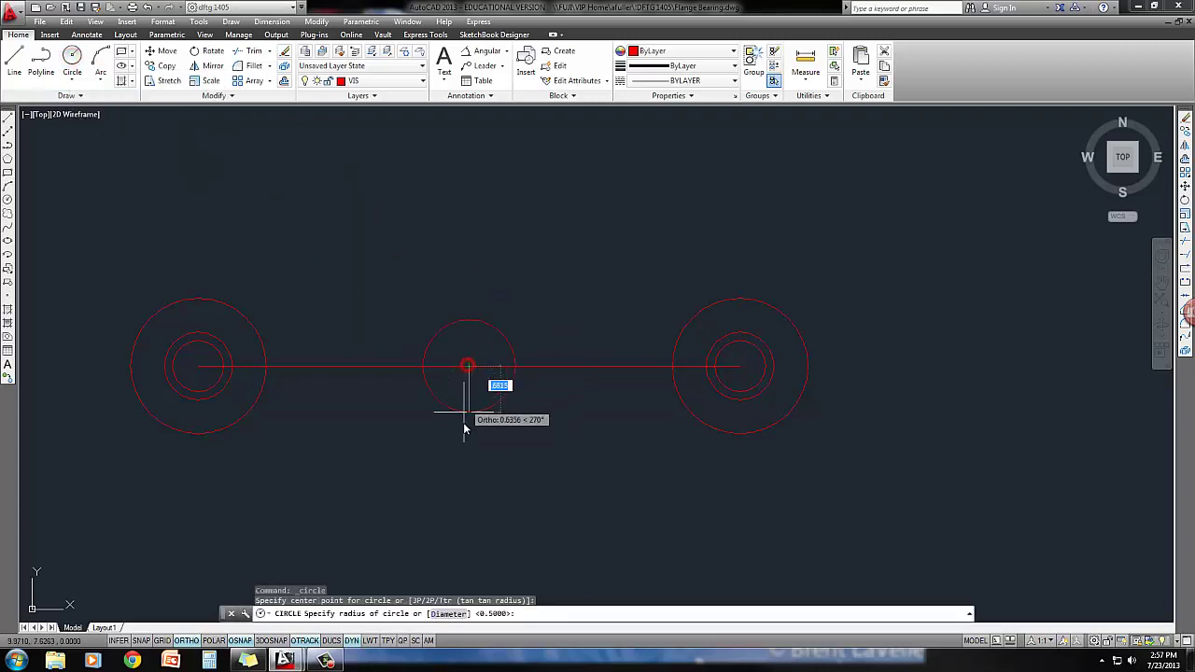
{"action": "type", "text": "d"}
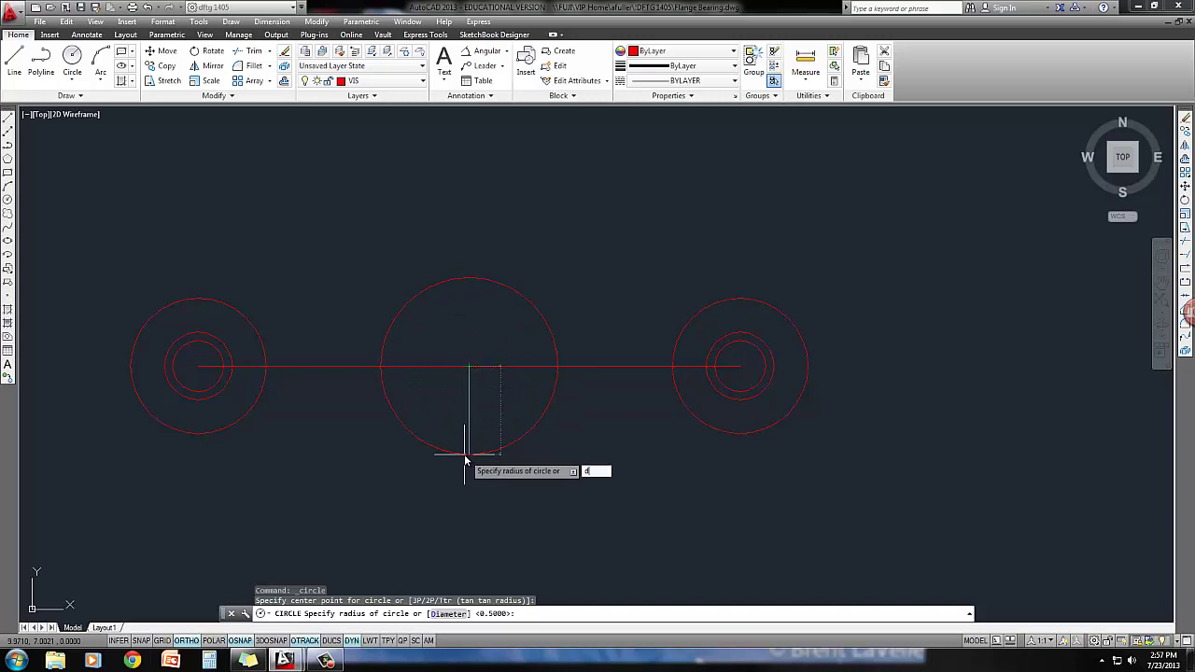
{"action": "key", "text": "Return"}
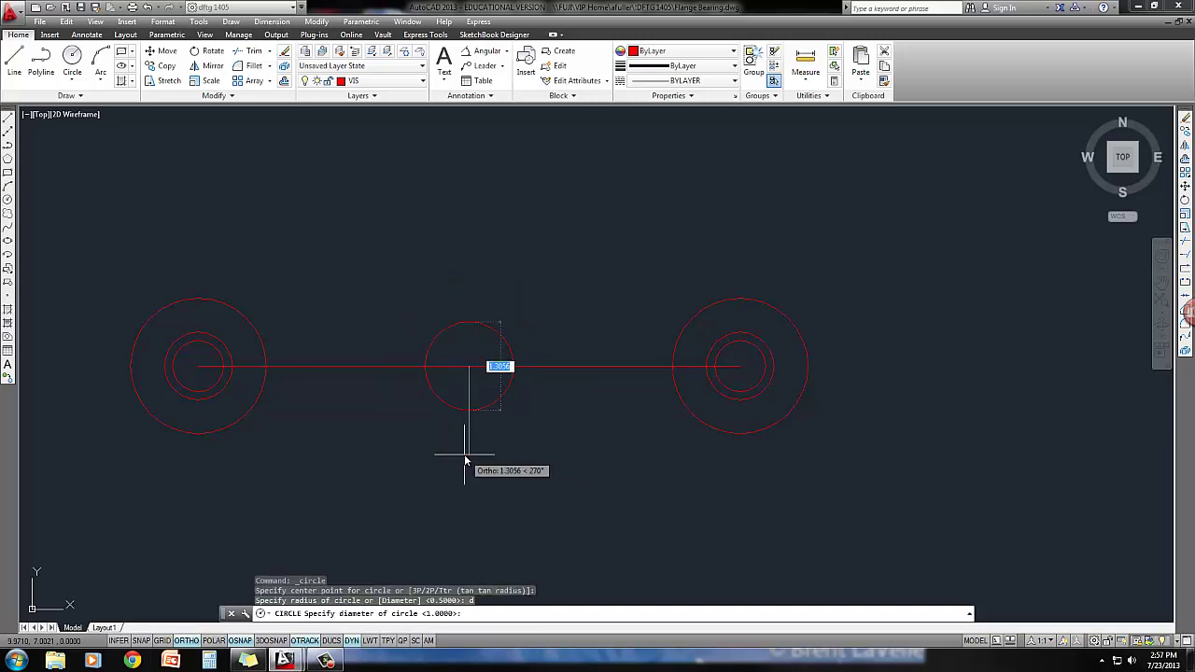
{"action": "type", "text": "4"}
{"action": "key", "text": "Return"}
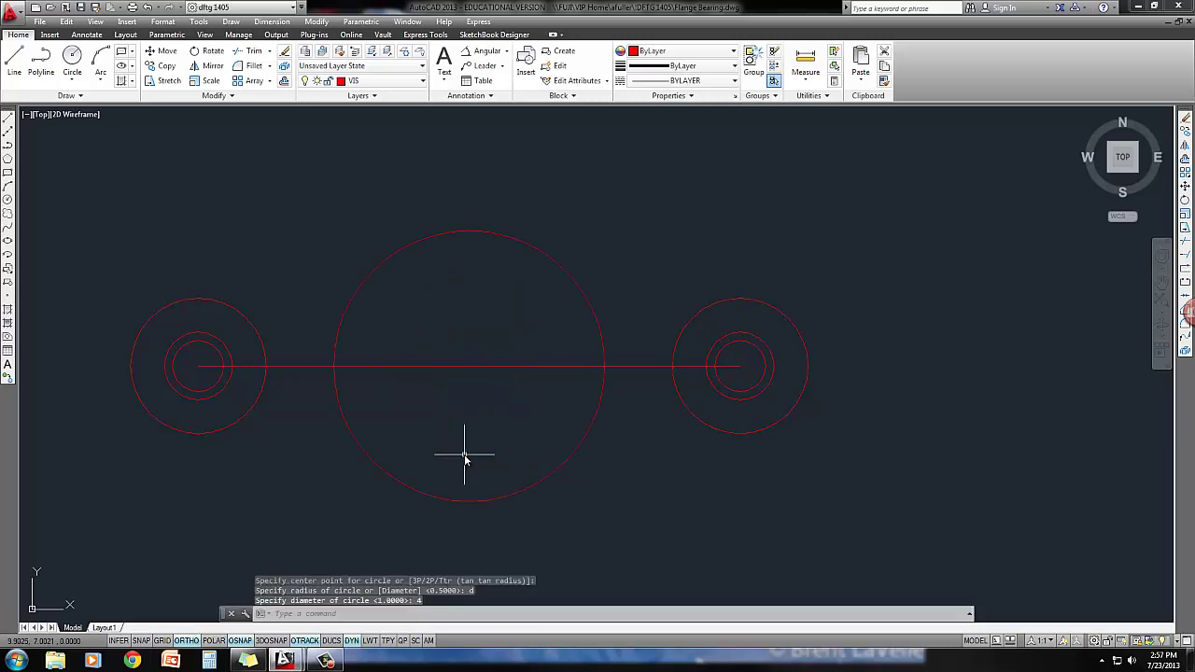
Add 1.5 and 2.5 diameter circles on the same hub centre
{"action": "left_click", "coordinate": [72, 60]}
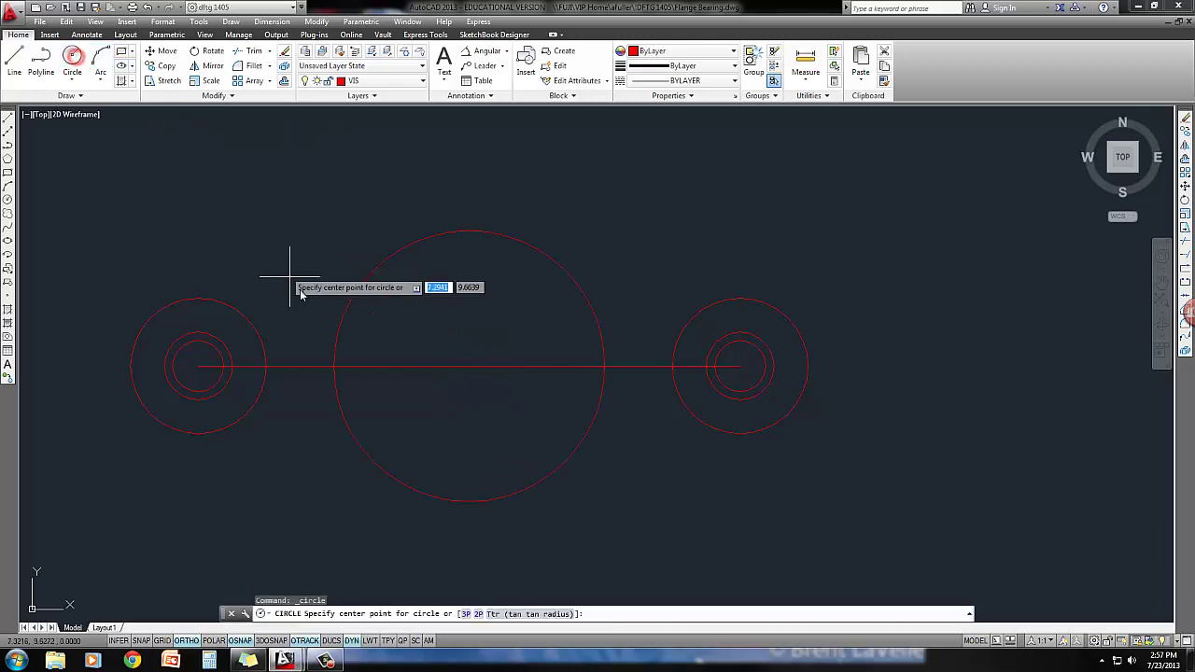
{"action": "left_click", "coordinate": [471, 371]}
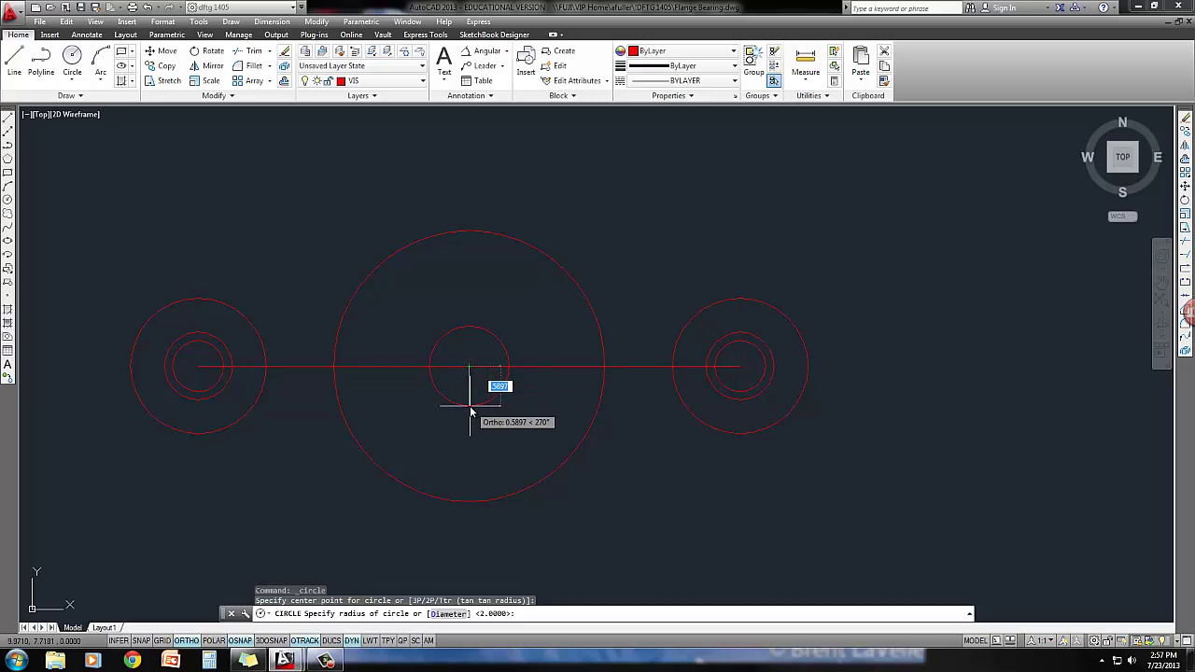
{"action": "type", "text": "d"}
{"action": "key", "text": "Return"}
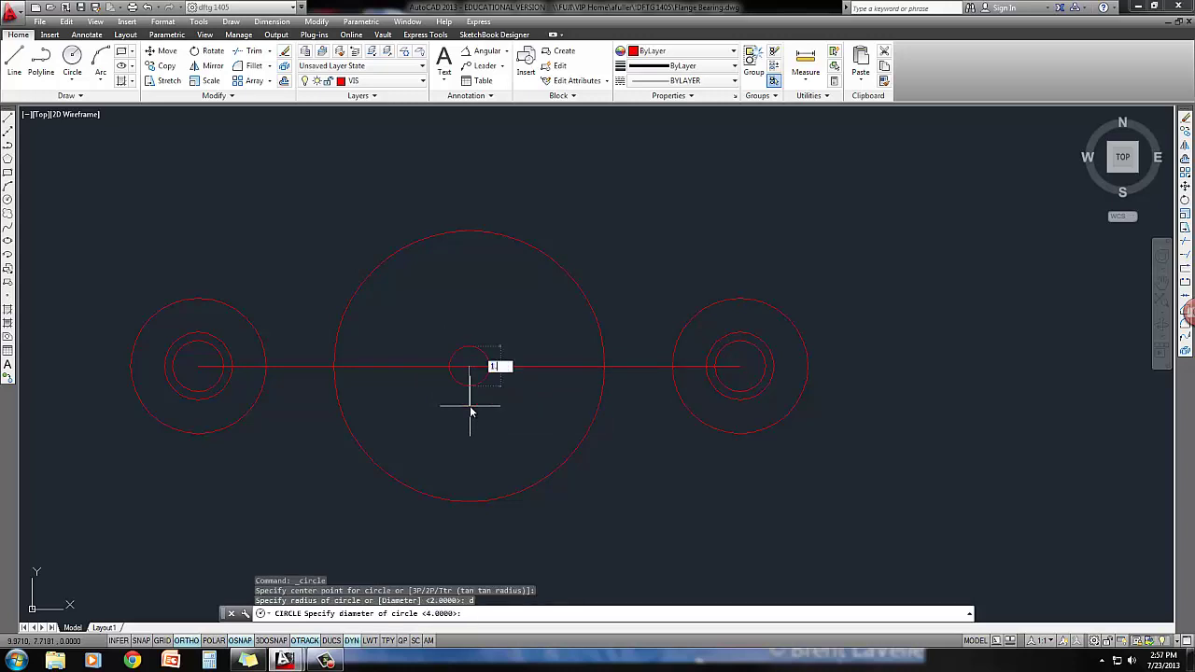
{"action": "type", "text": "1.5"}
{"action": "key", "text": "Return"}
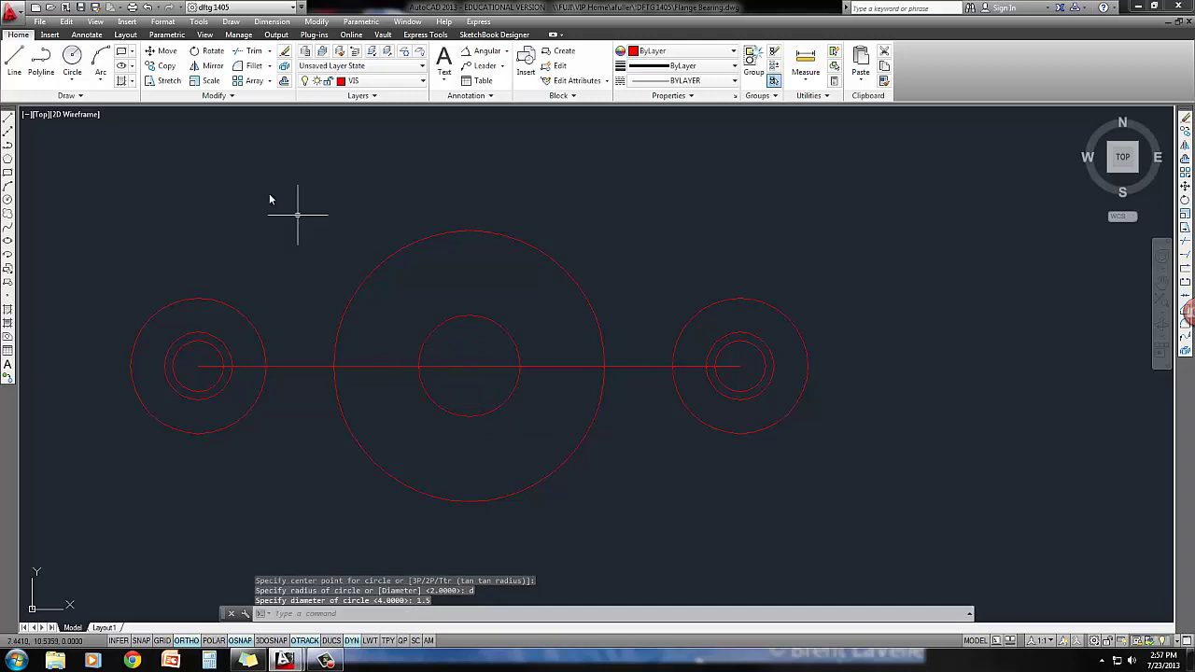
{"action": "left_click", "coordinate": [73, 58]}
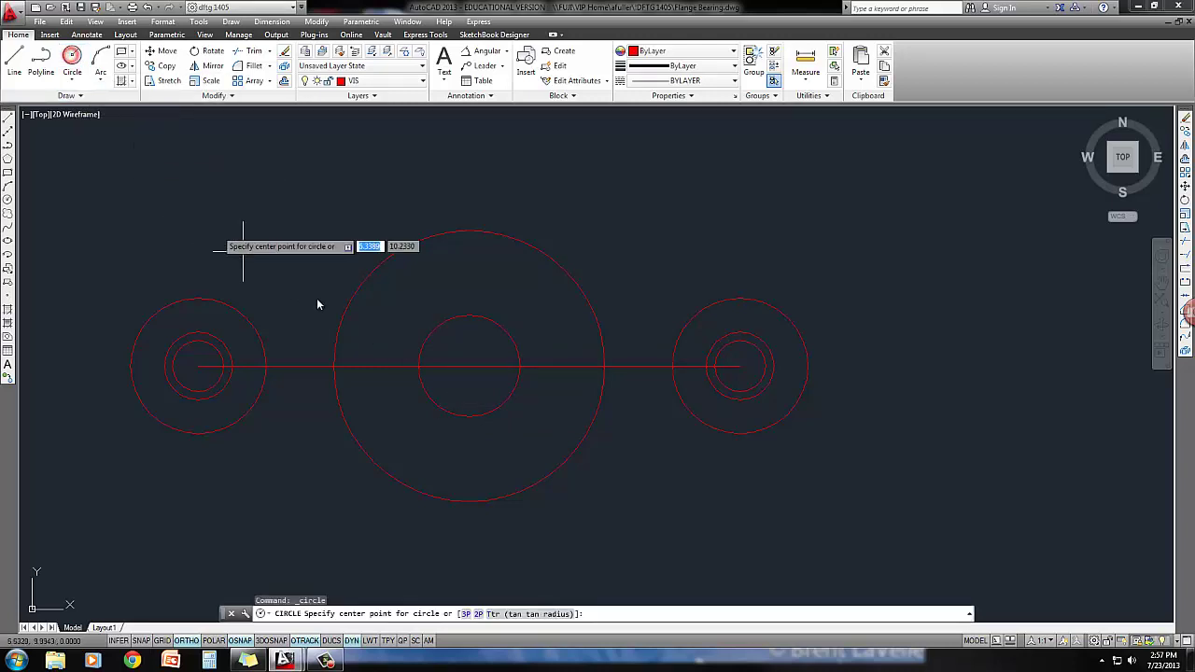
{"action": "left_click", "coordinate": [468, 367]}
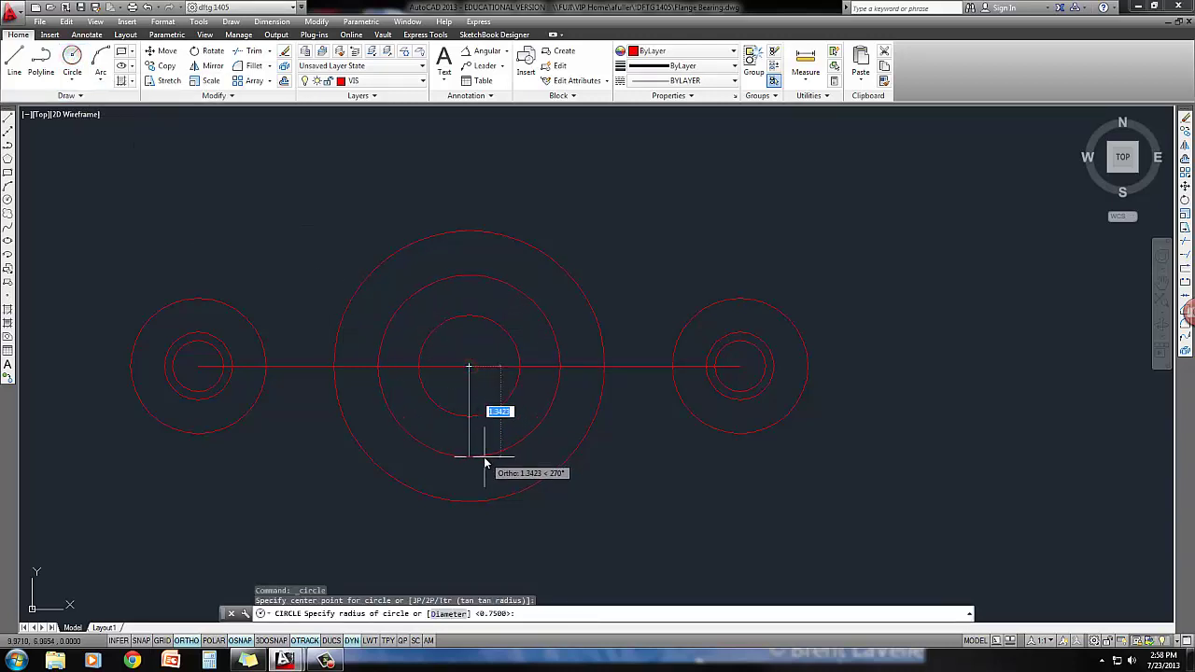
{"action": "type", "text": "d"}
{"action": "key", "text": "Return"}
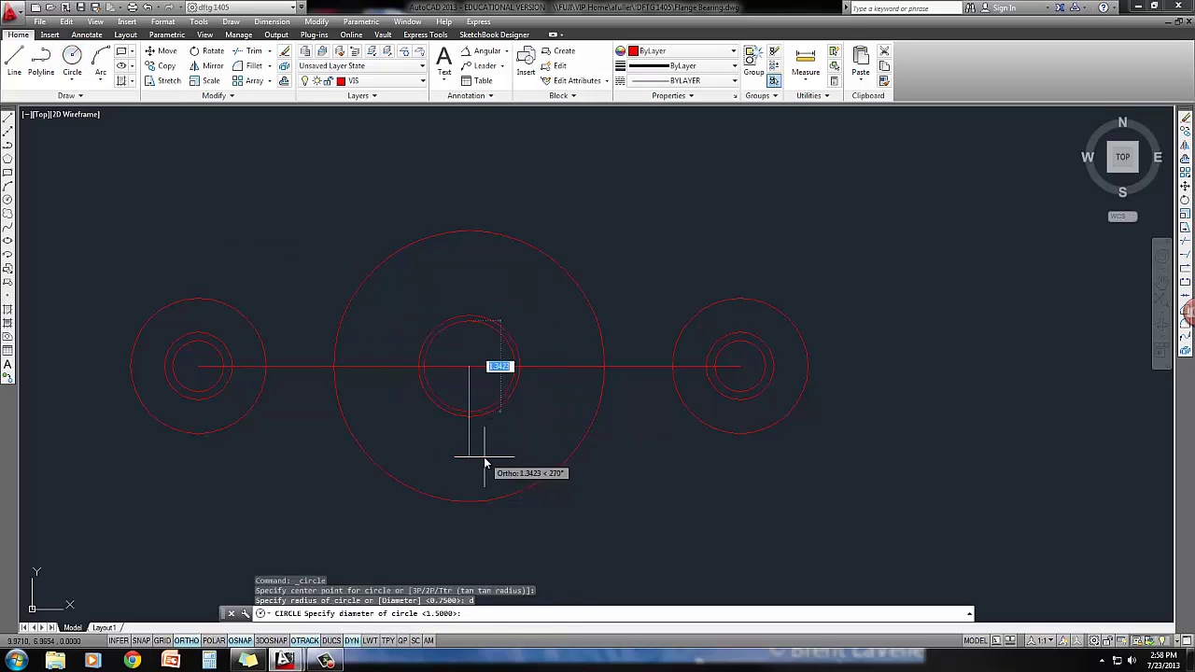
{"action": "type", "text": "2.5"}
{"action": "key", "text": "Return"}
Delete the horizontal centre line
{"action": "middle_click_drag", "start_coordinate": [484, 461], "coordinate": [473, 455]}
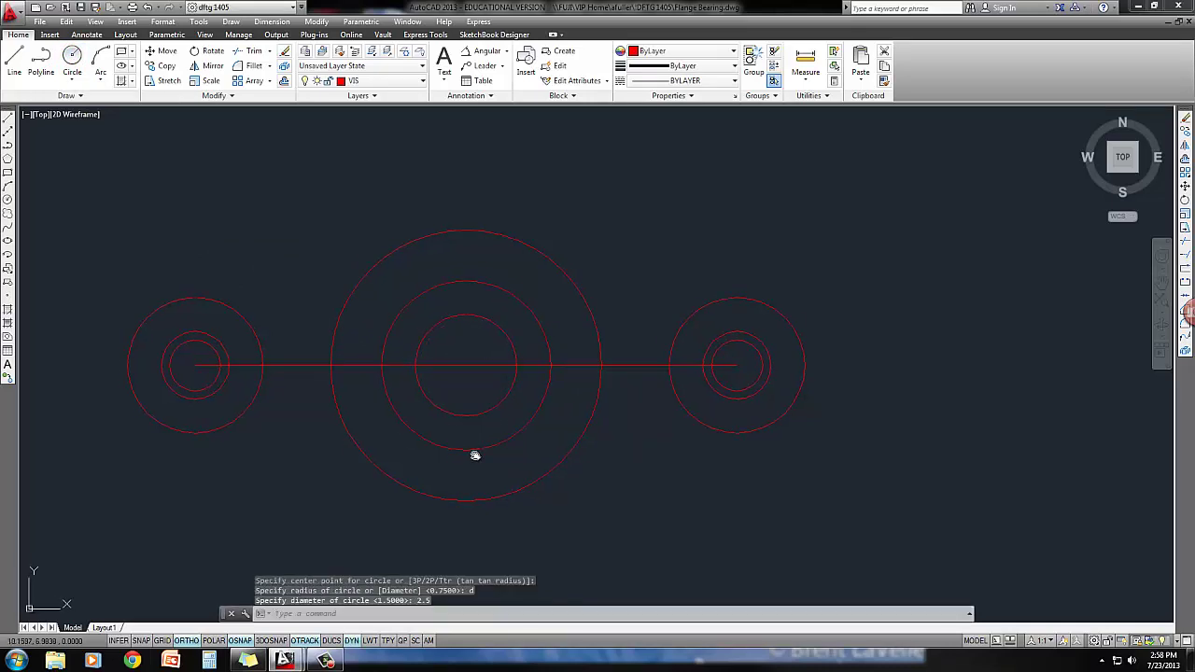
{"action": "left_click", "coordinate": [650, 383]}
{"action": "left_click", "coordinate": [626, 336]}
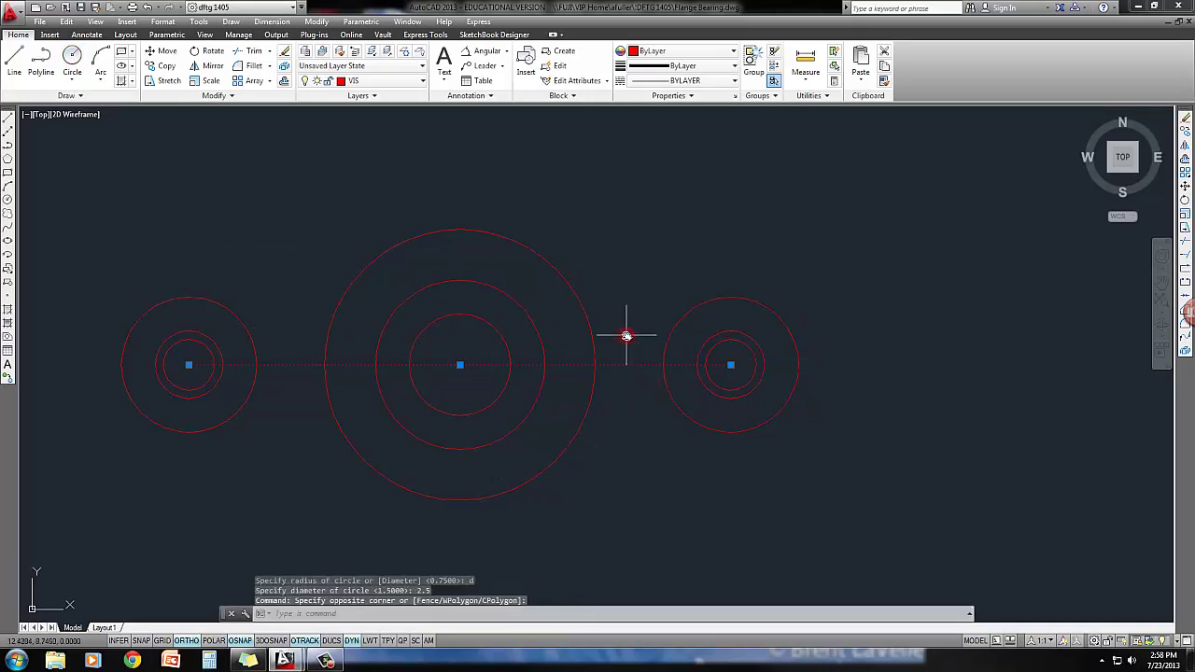
{"action": "key", "text": "Delete"}
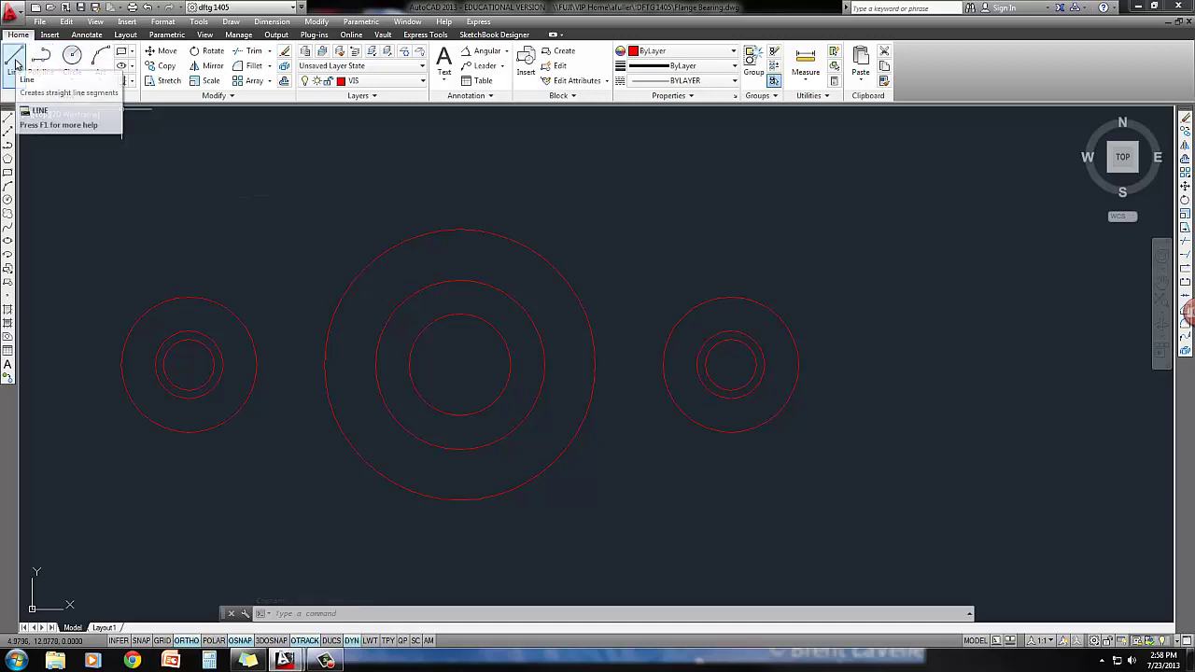
With Ortho off, draw a line tangent to the tops of the left and hub circles
{"action": "left_click", "coordinate": [14, 61]}
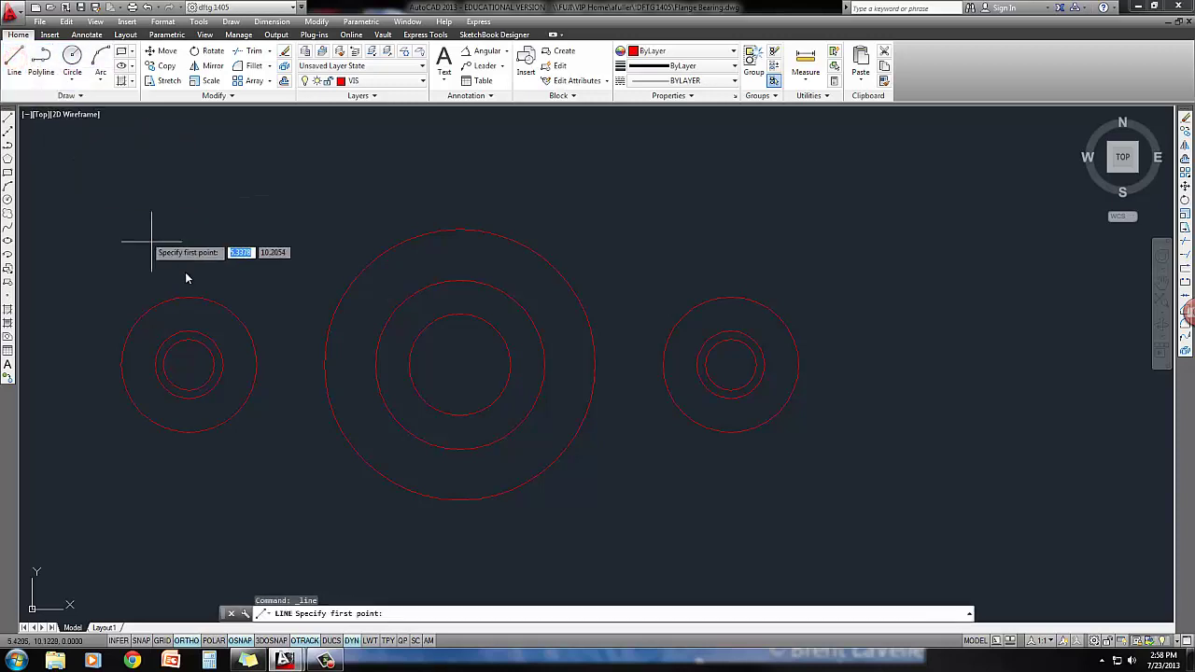
{"action": "key", "text": "F8"}
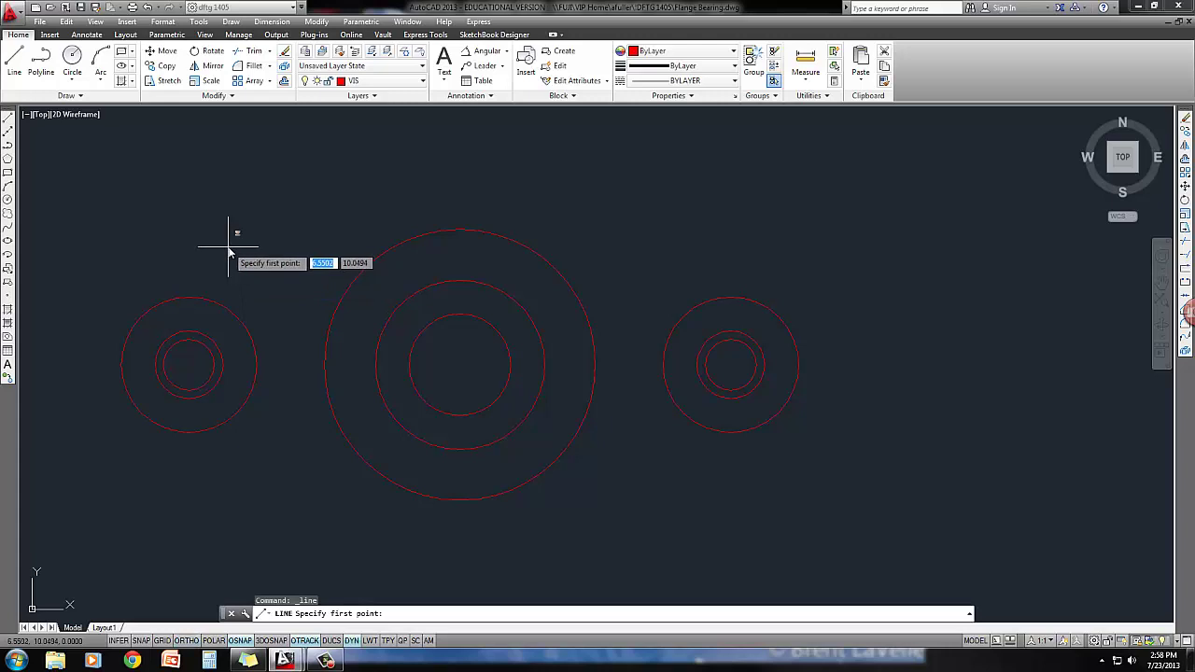
{"action": "right_click", "coordinate": [229, 250], "text": "shift"}
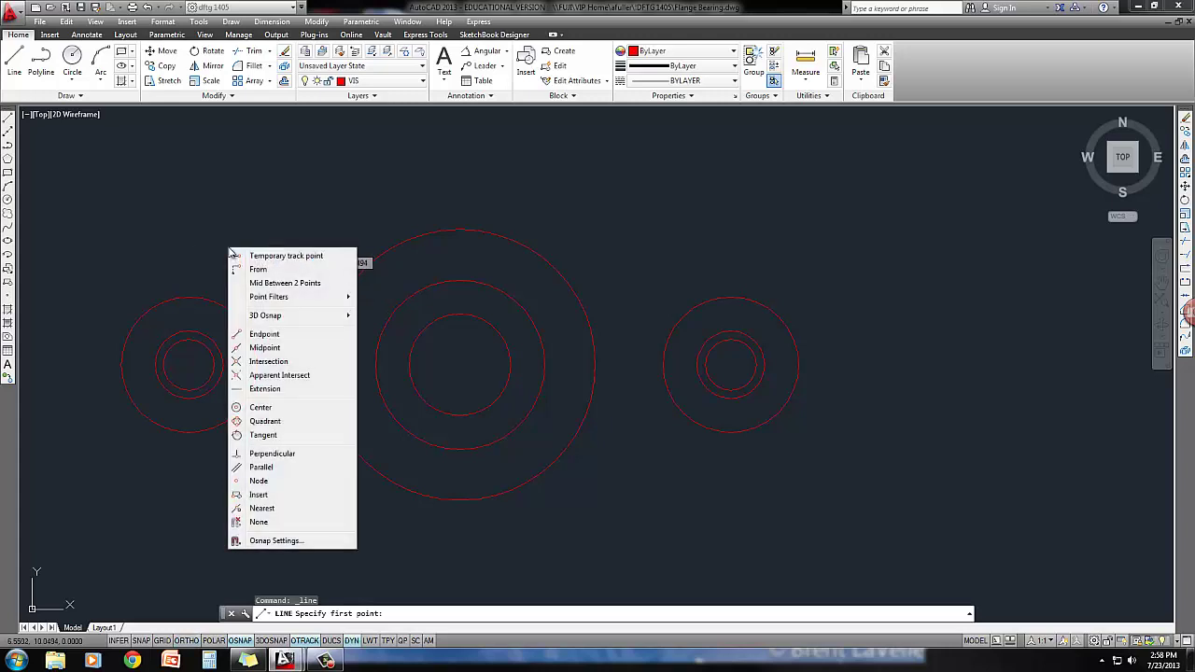
{"action": "left_click", "coordinate": [263, 437]}
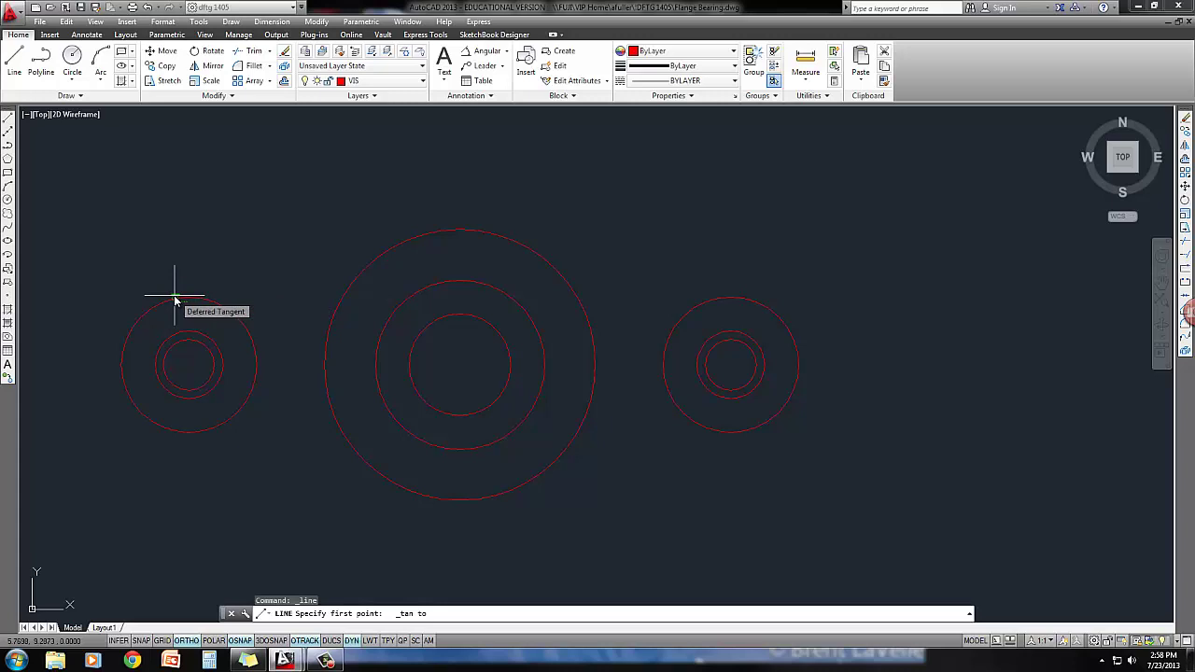
{"action": "left_click", "coordinate": [174, 299]}
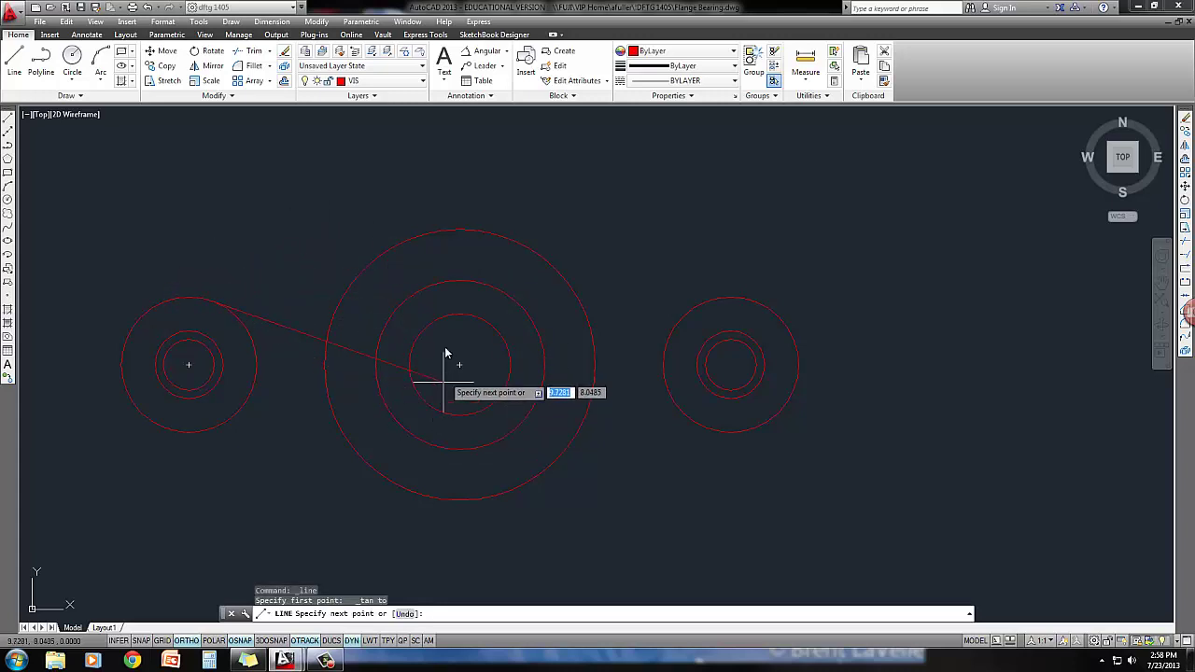
{"action": "right_click", "coordinate": [368, 196], "text": "shift"}
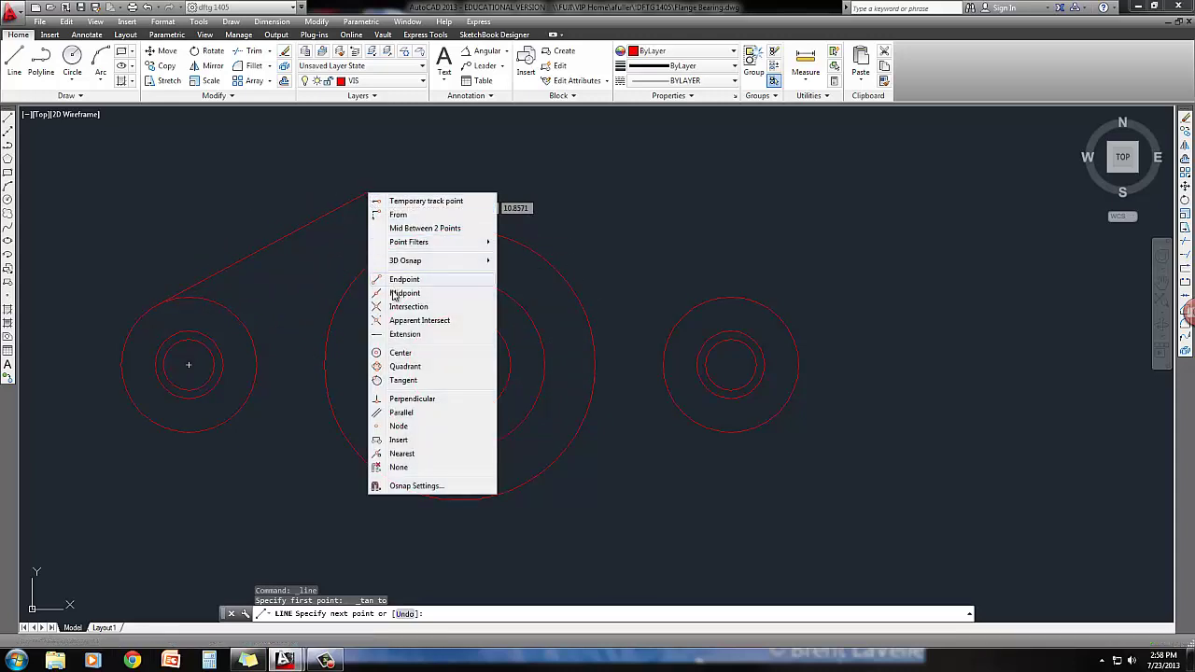
{"action": "left_click", "coordinate": [411, 381]}
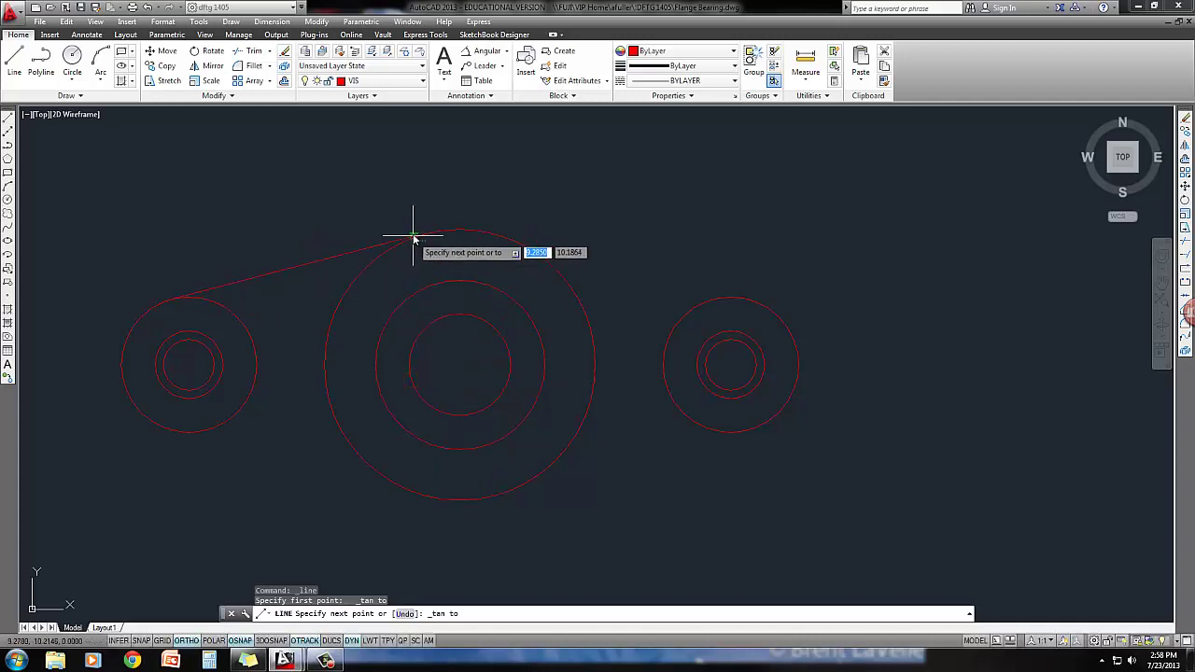
{"action": "left_click", "coordinate": [422, 239]}
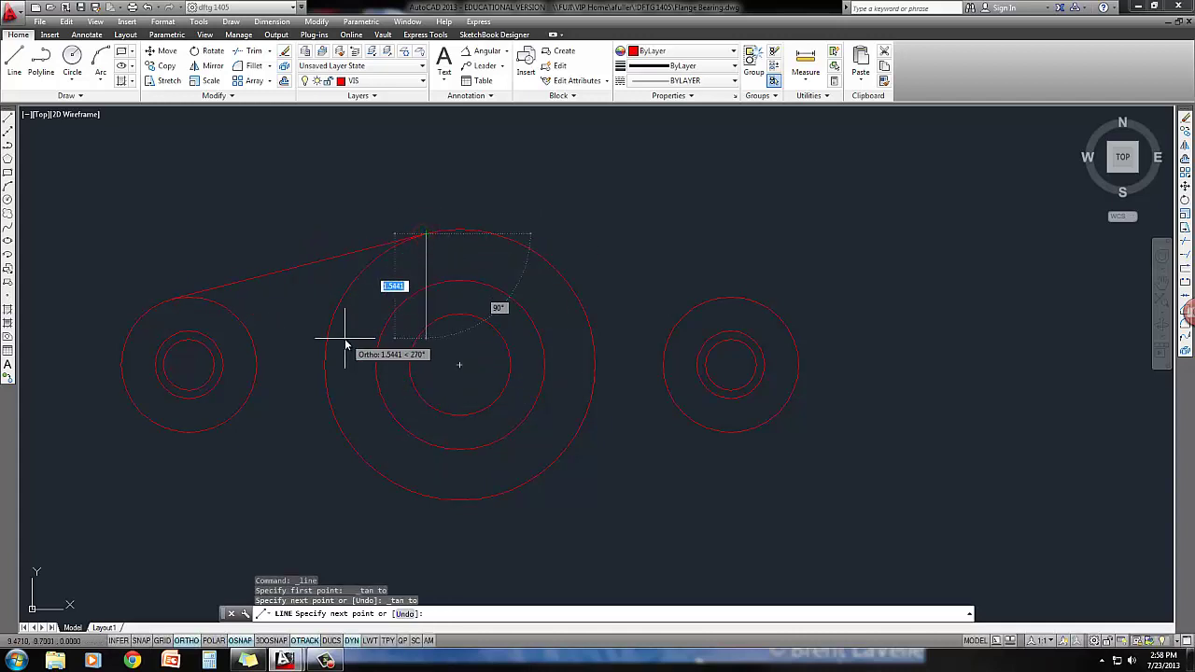
{"action": "key", "text": "Return"}
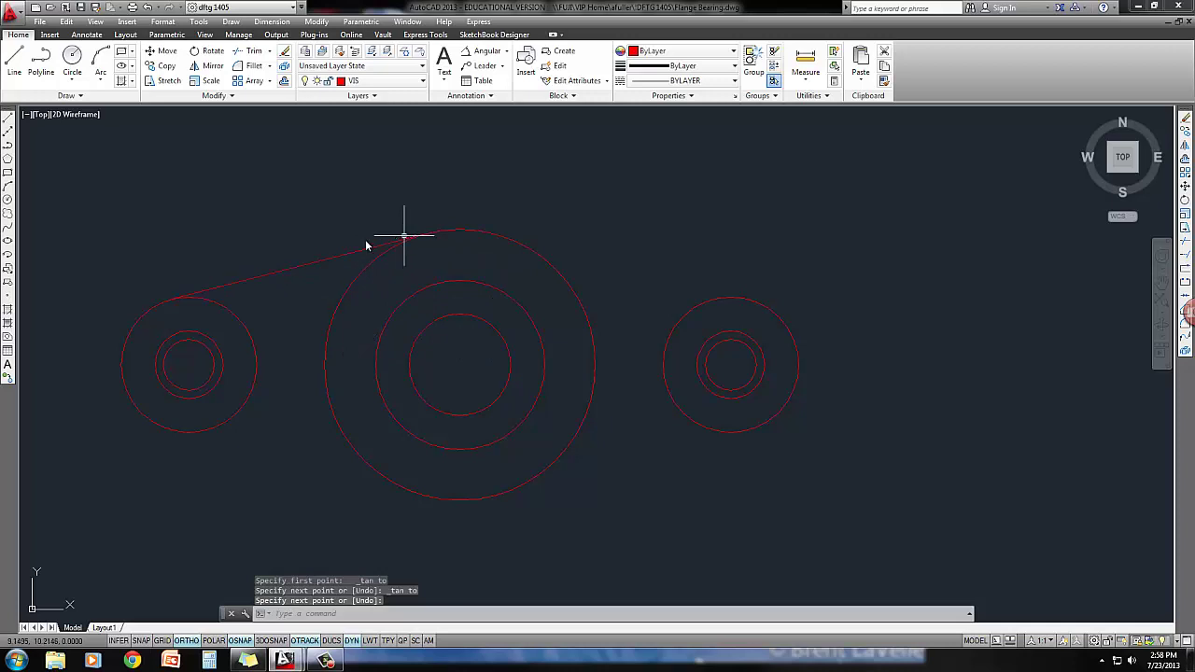
Draw a line tangent to the bottoms of the left and hub circles
{"action": "left_click", "coordinate": [14, 59]}
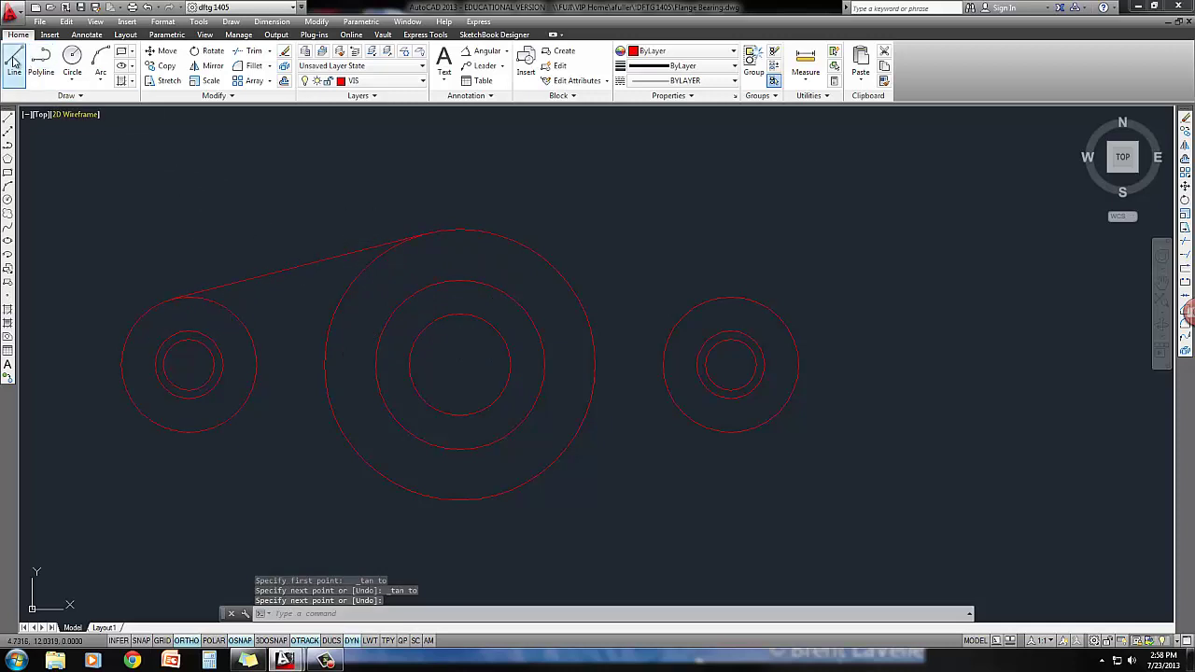
{"action": "right_click", "coordinate": [188, 212], "text": "shift"}
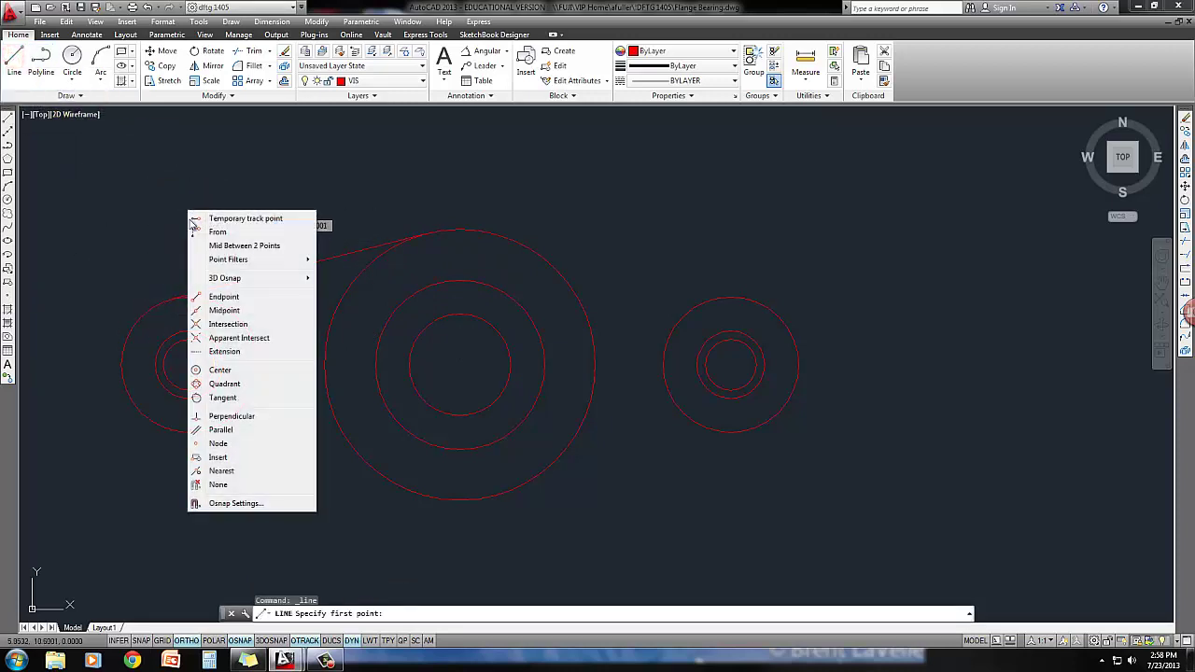
{"action": "left_click", "coordinate": [224, 398]}
{"action": "left_click", "coordinate": [185, 436]}
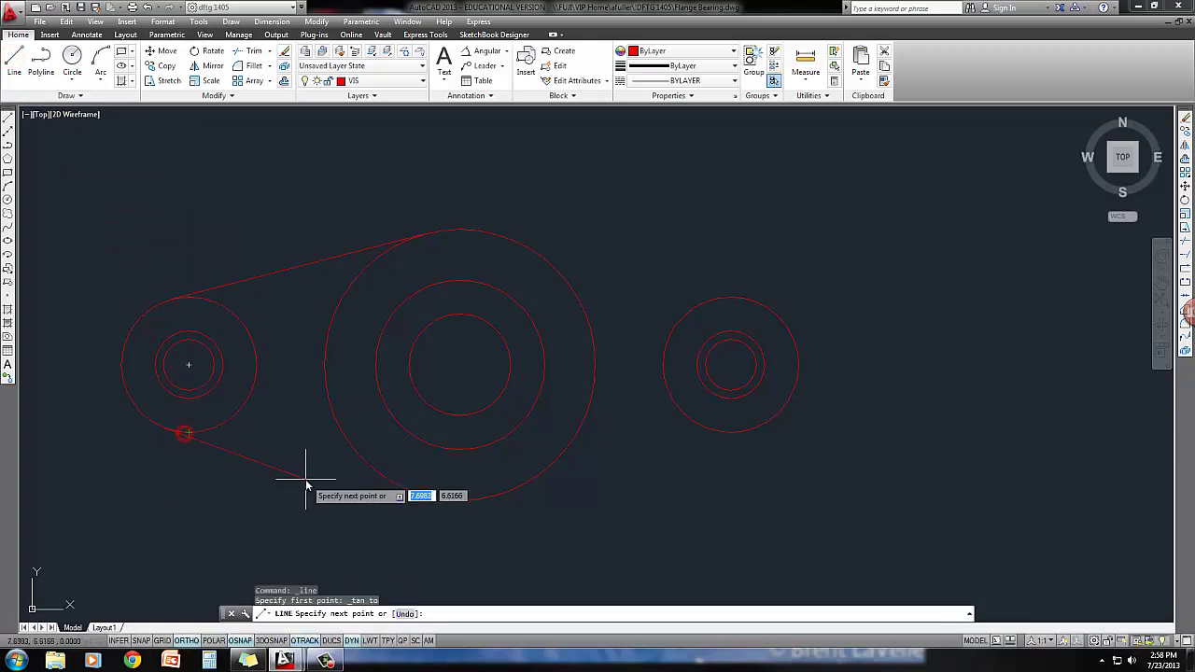
{"action": "right_click", "coordinate": [305, 482], "text": "shift"}
{"action": "left_click", "coordinate": [336, 365]}
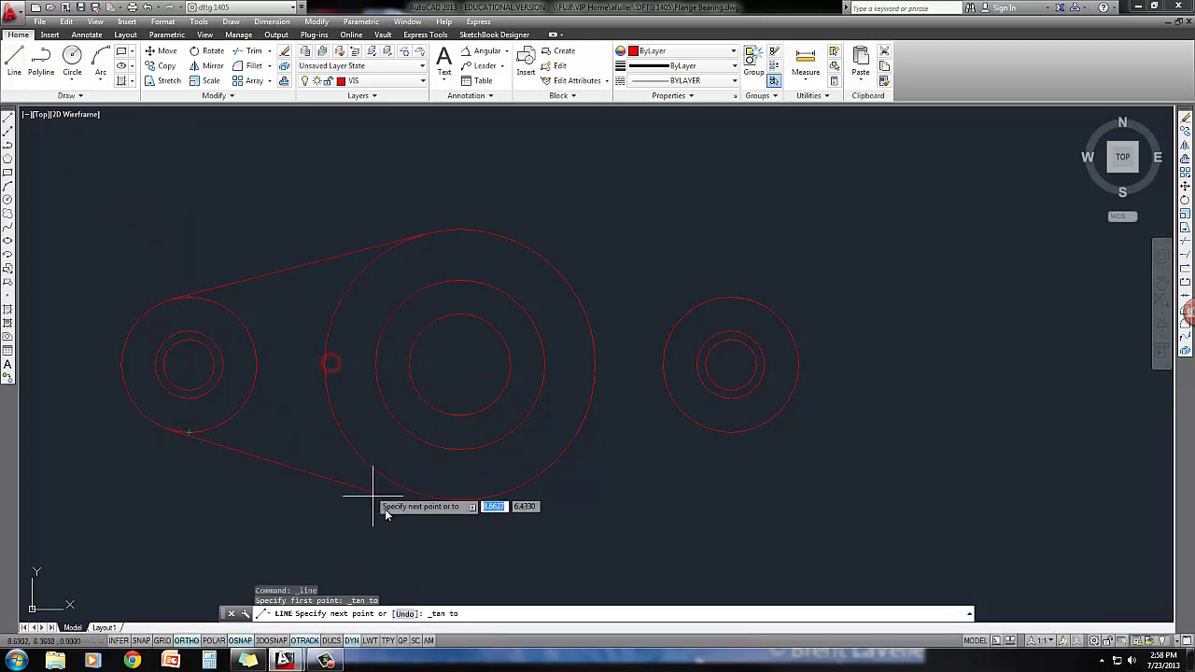
{"action": "left_click", "coordinate": [397, 503]}
{"action": "key", "text": "Return"}
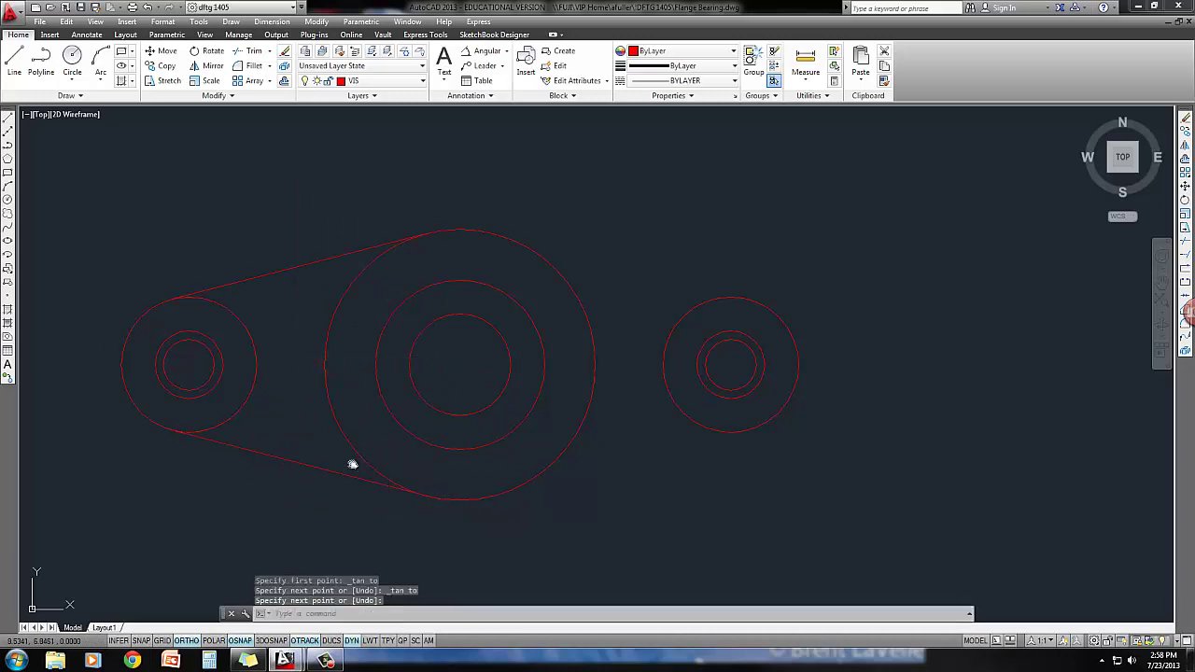
{"action": "middle_click_drag", "start_coordinate": [349, 464], "coordinate": [336, 457]}
{"action": "key", "text": "Return"}
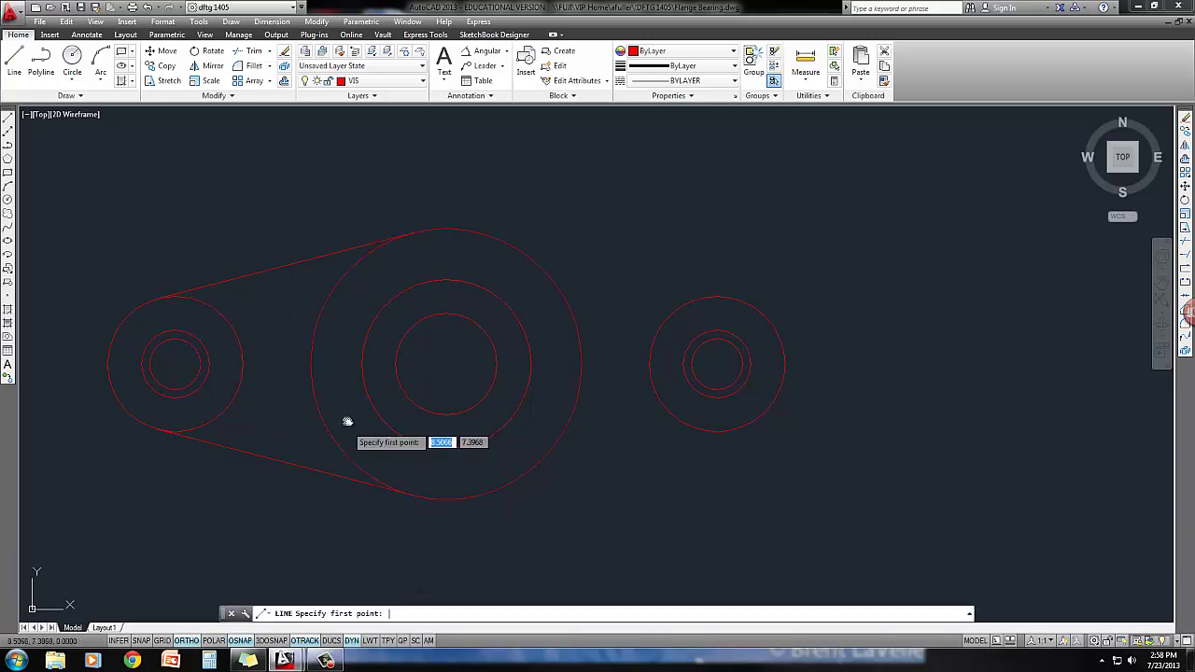
Draw an upper tangent line from the hub circle's top to the right circle
{"action": "right_click", "coordinate": [374, 374], "text": "shift"}
{"action": "left_click", "coordinate": [409, 261]}
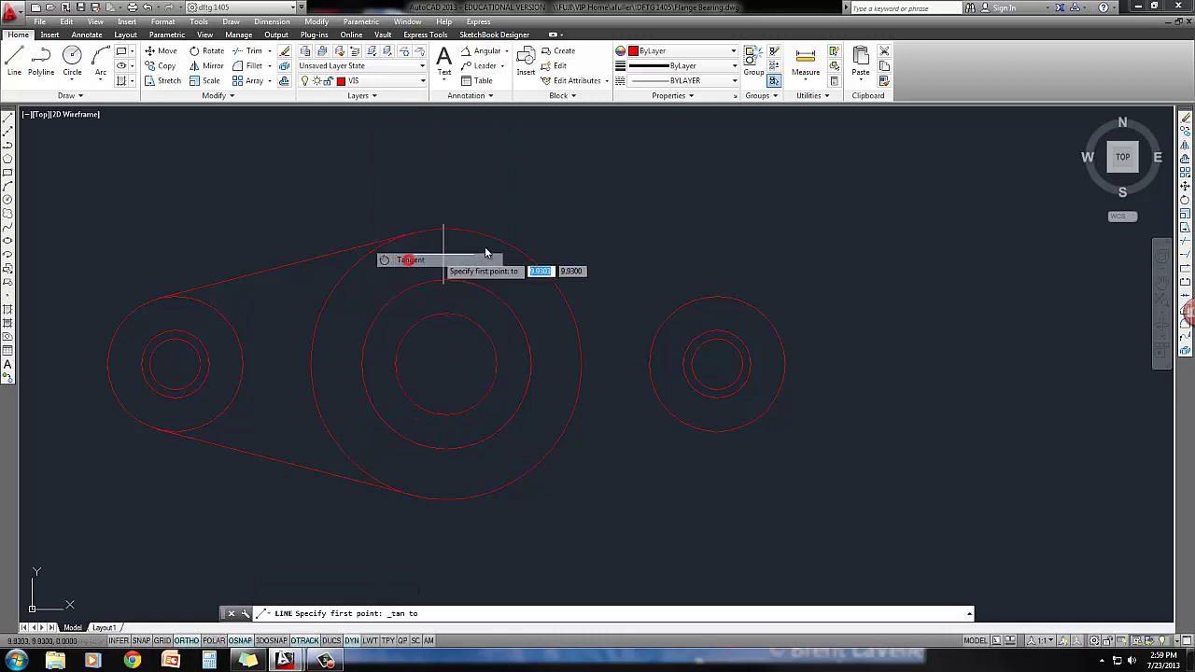
{"action": "left_click", "coordinate": [486, 238]}
{"action": "right_click", "coordinate": [667, 260], "text": "shift"}
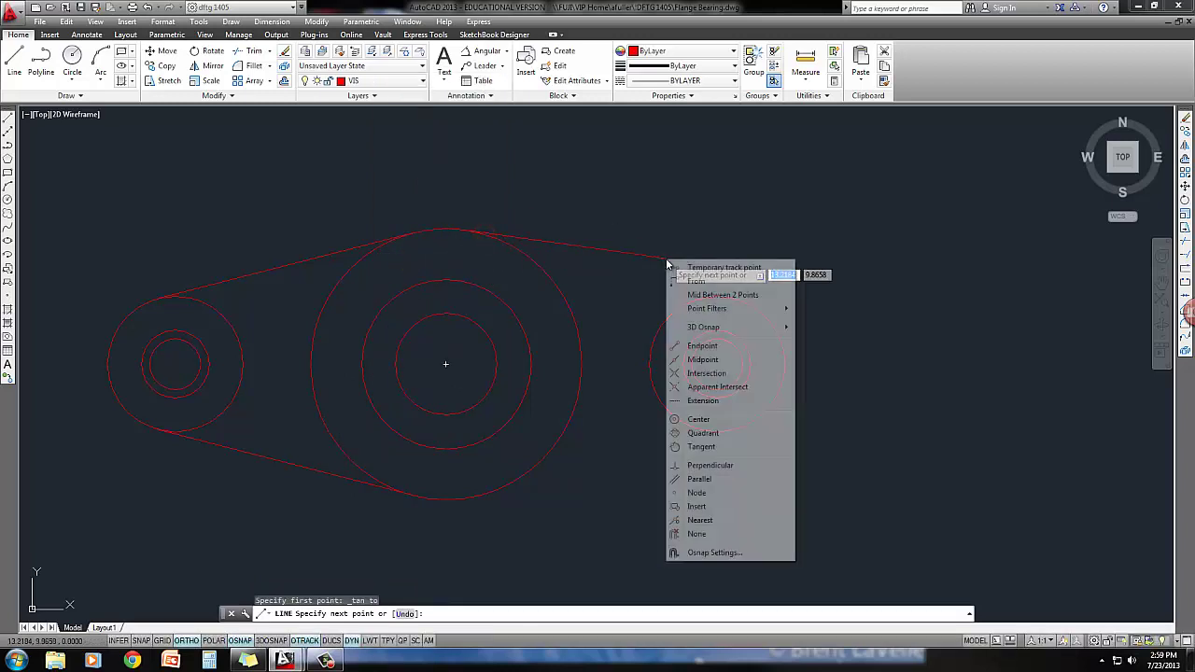
{"action": "left_click", "coordinate": [716, 453]}
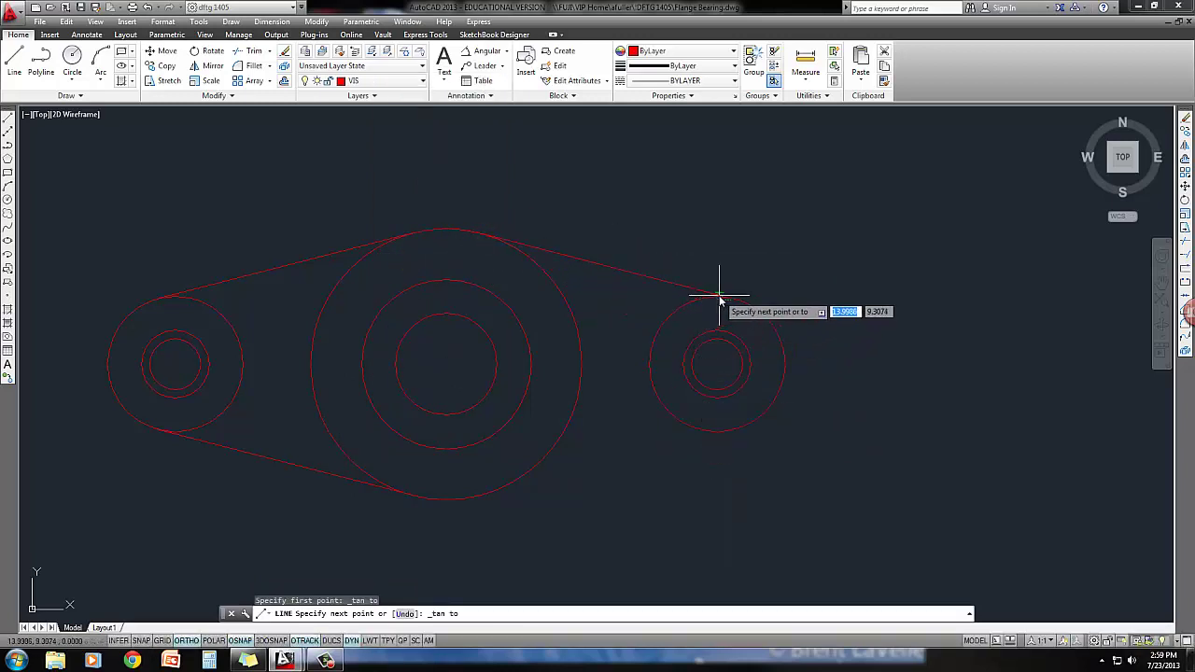
{"action": "left_click", "coordinate": [673, 329]}
{"action": "key", "text": "Return"}
{"action": "key", "text": "Return"}
Draw a lower tangent line from the hub circle's bottom to the right circle's bottom
{"action": "right_click", "coordinate": [599, 431], "text": "shift"}
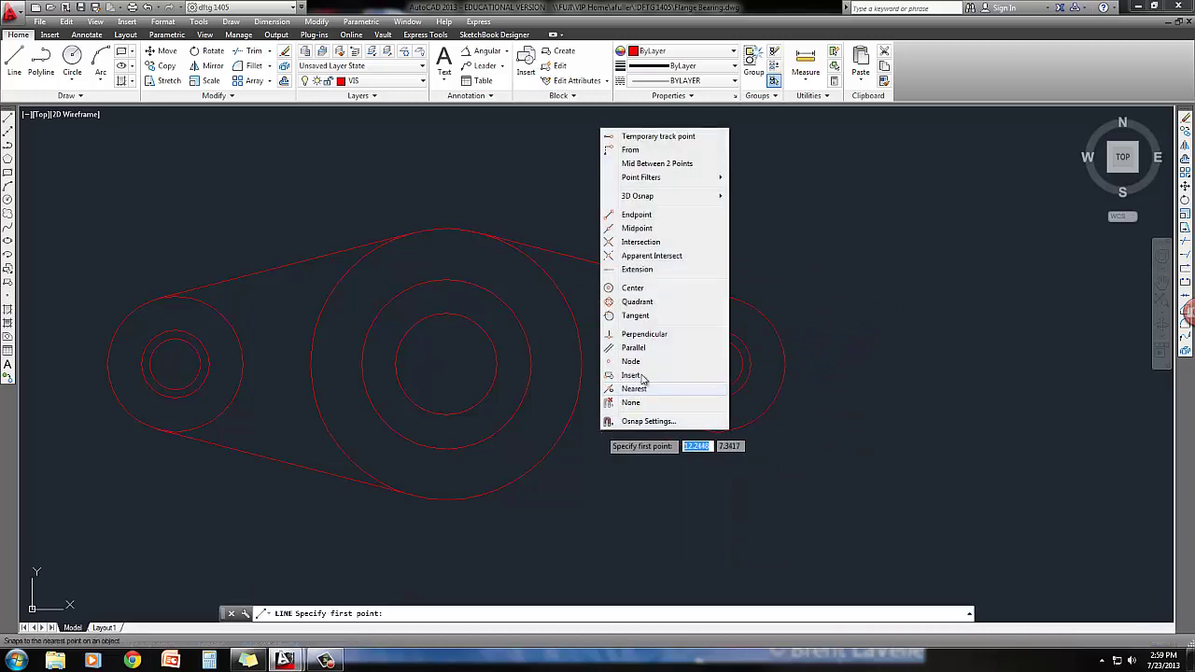
{"action": "left_click", "coordinate": [642, 318]}
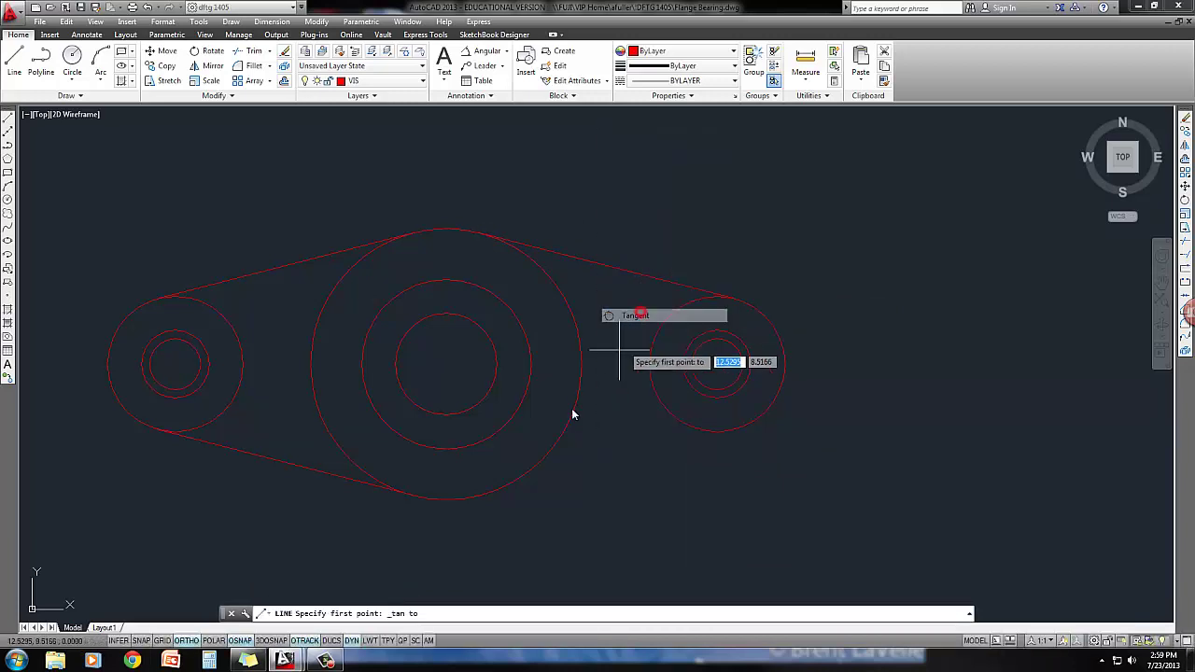
{"action": "left_click", "coordinate": [509, 493]}
{"action": "right_click", "coordinate": [636, 463], "text": "shift"}
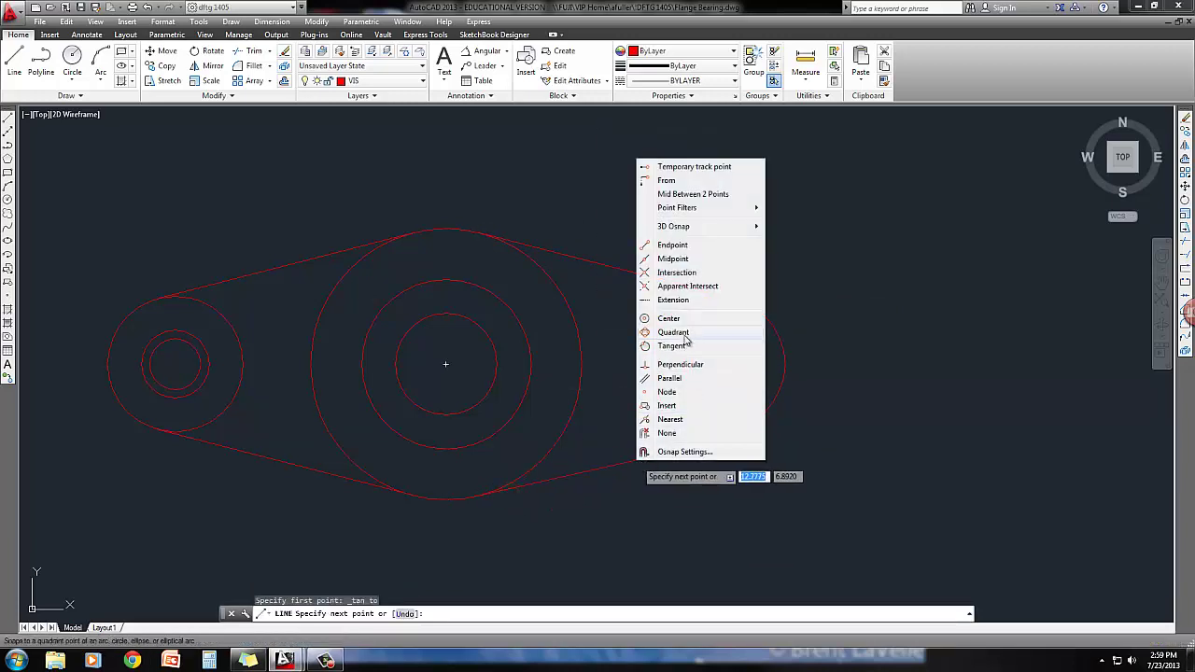
{"action": "left_click", "coordinate": [685, 349]}
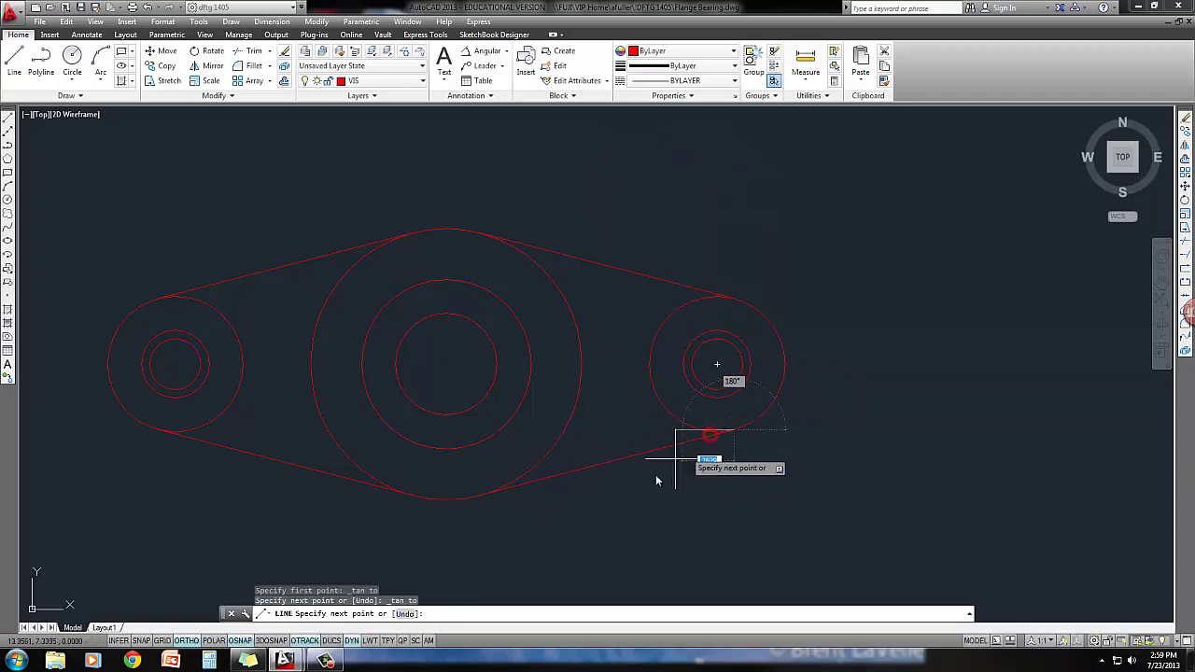
{"action": "left_click", "coordinate": [717, 434]}
{"action": "key", "text": "Return"}
{"action": "middle_click_drag", "start_coordinate": [637, 502], "coordinate": [728, 442]}
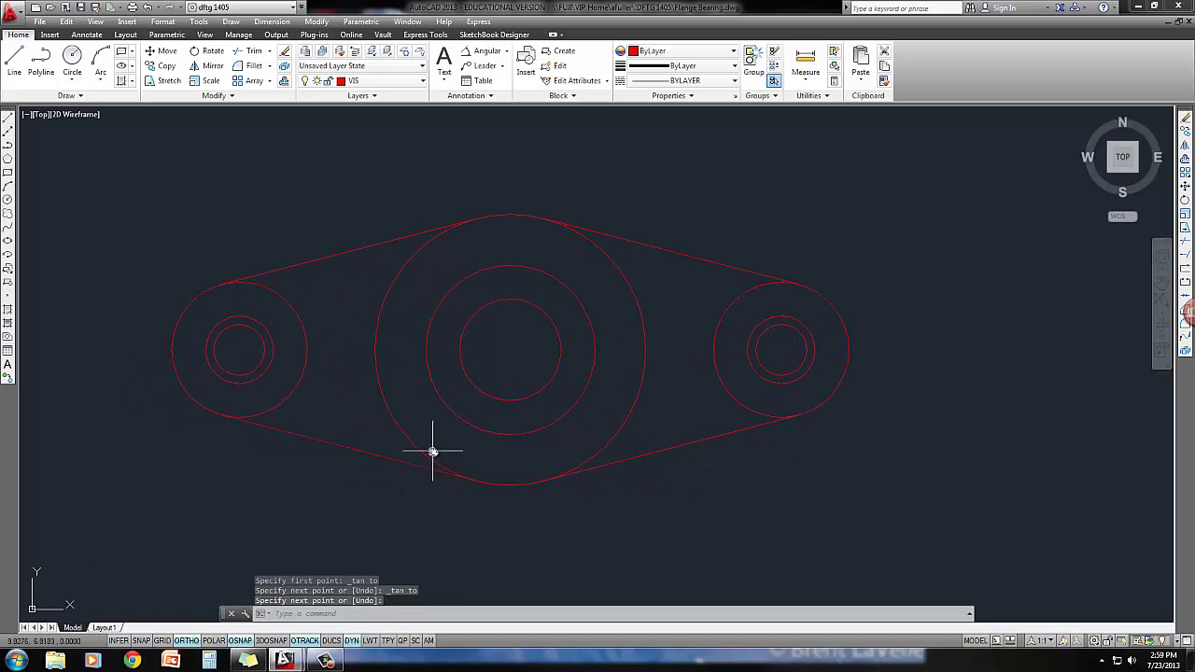
Draw a line from the hub circle's top to the right circle, then select the overlapping duplicate tangent line
{"action": "left_click", "coordinate": [14, 62]}
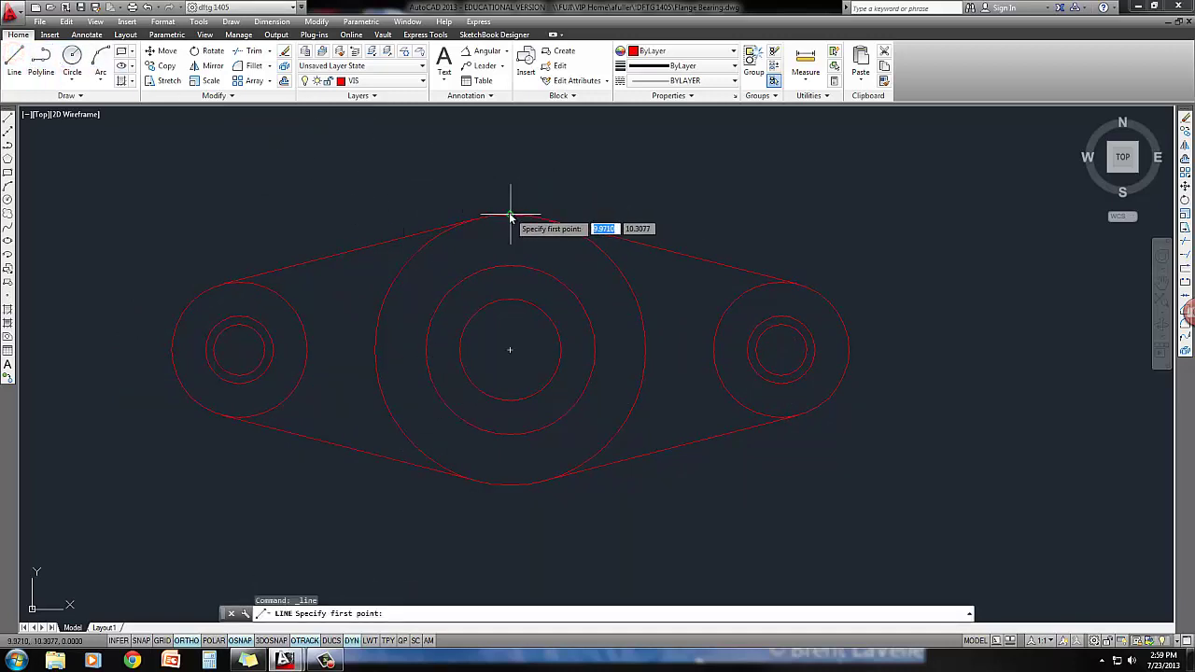
{"action": "left_click", "coordinate": [510, 214]}
{"action": "left_click", "coordinate": [784, 282]}
{"action": "key", "text": "Return"}
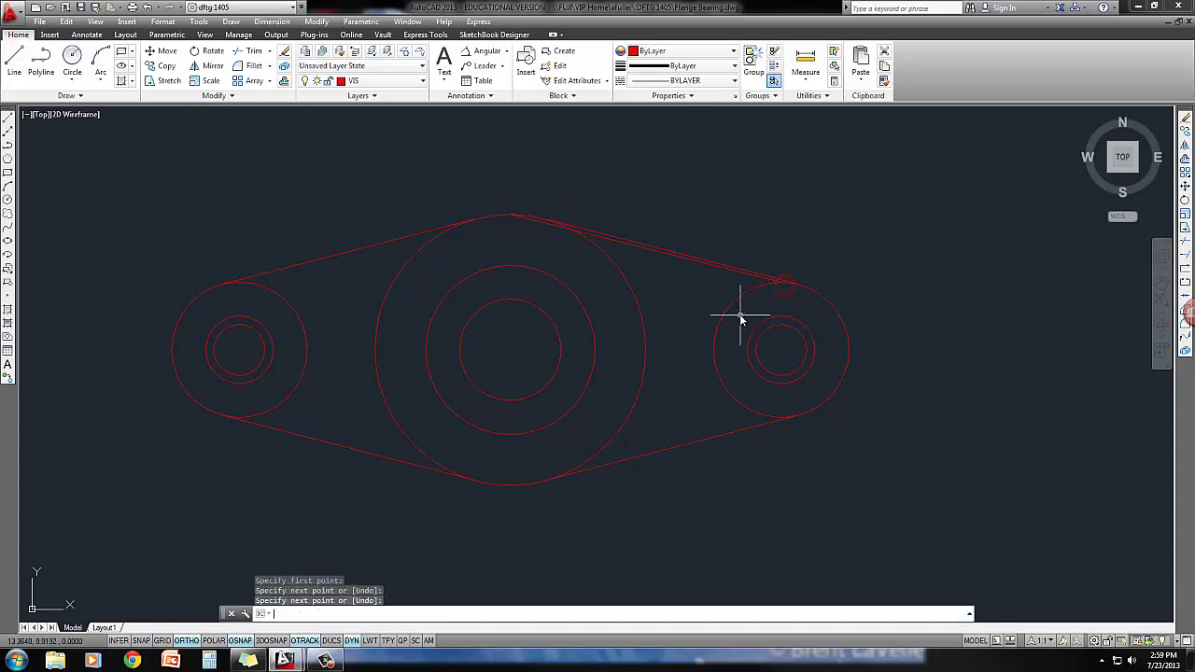
{"action": "scroll", "coordinate": [784, 280], "scroll_direction": "up", "scroll_amount": 4}
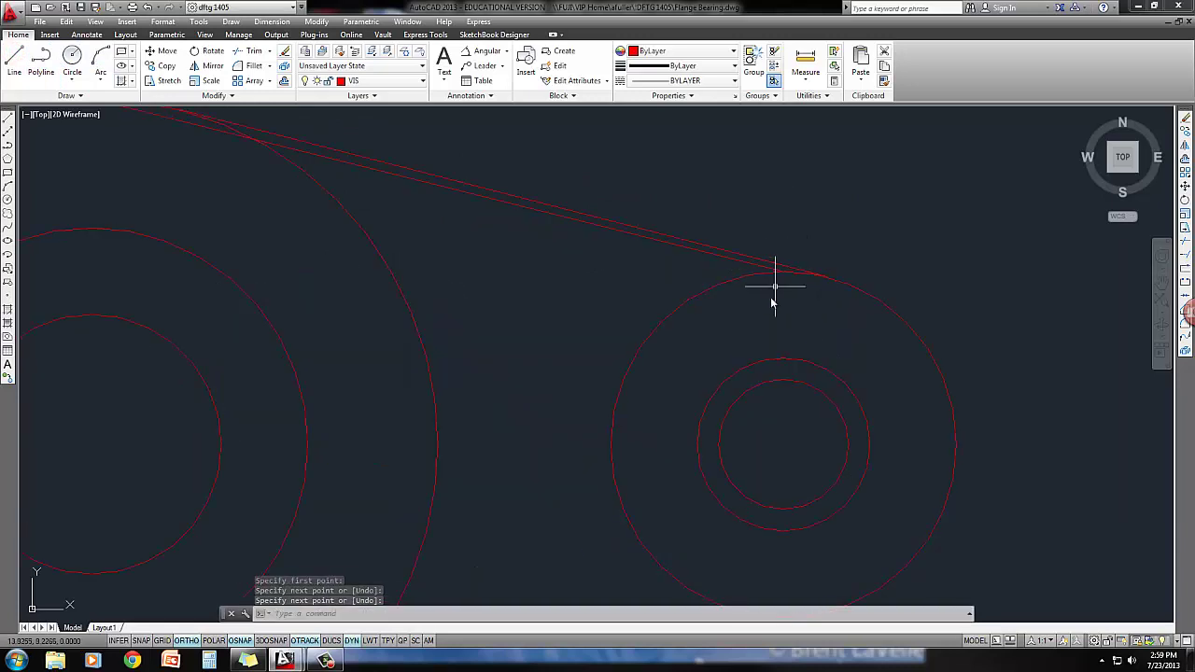
{"action": "scroll", "coordinate": [773, 301], "scroll_direction": "down", "scroll_amount": 3}
{"action": "scroll", "coordinate": [382, 195], "scroll_direction": "up", "scroll_amount": 1}
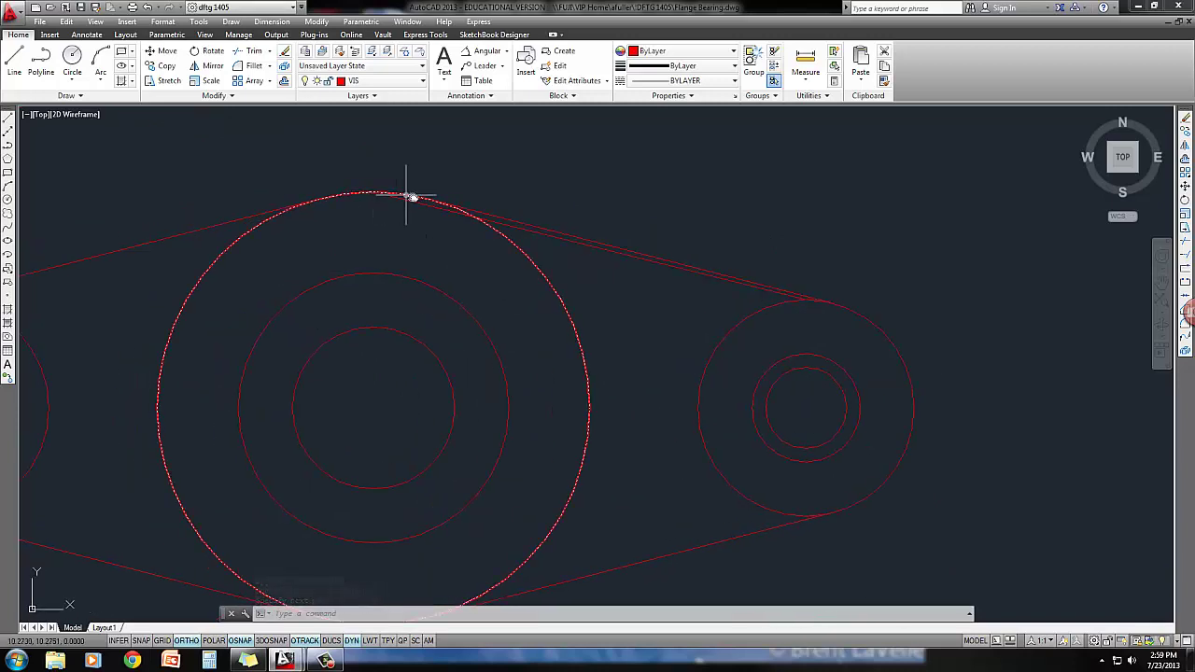
{"action": "left_click", "coordinate": [536, 231]}
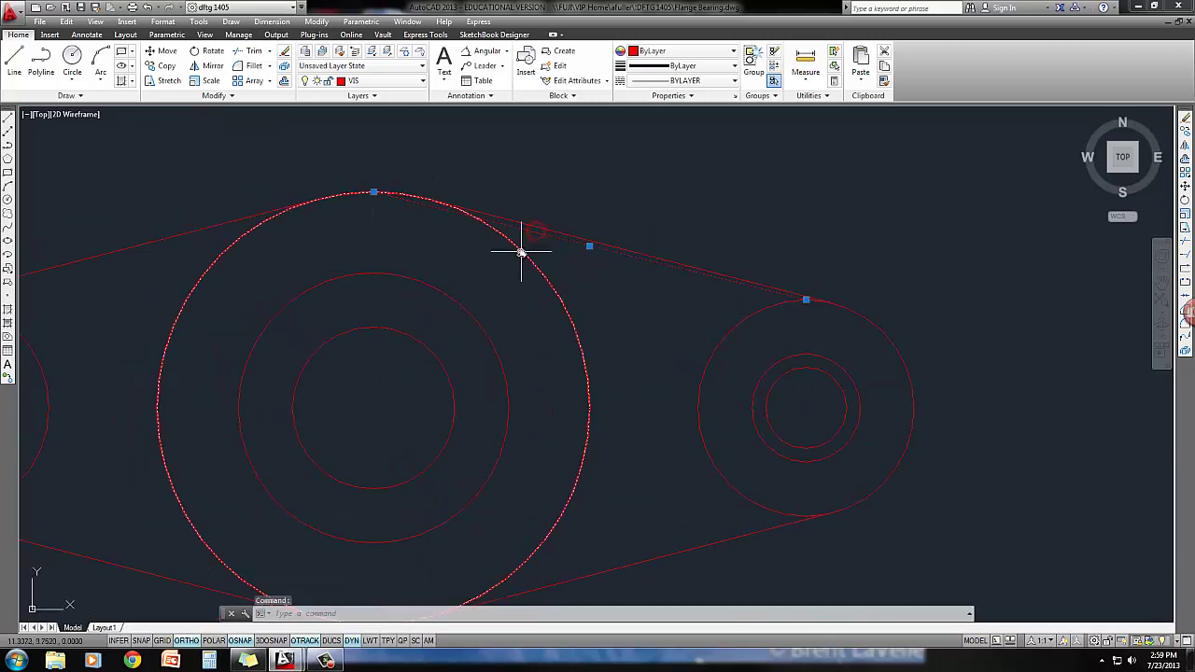
{"action": "scroll", "coordinate": [563, 323], "scroll_direction": "down", "scroll_amount": 4}
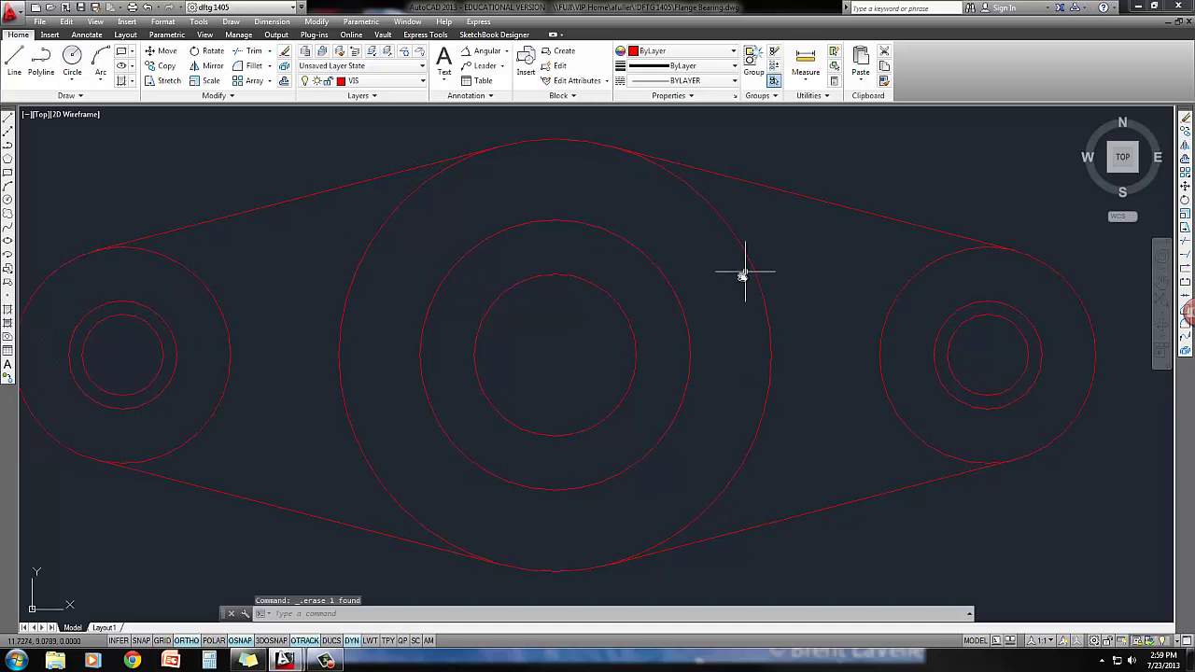
{"action": "middle_click_drag", "start_coordinate": [723, 285], "coordinate": [675, 293]}
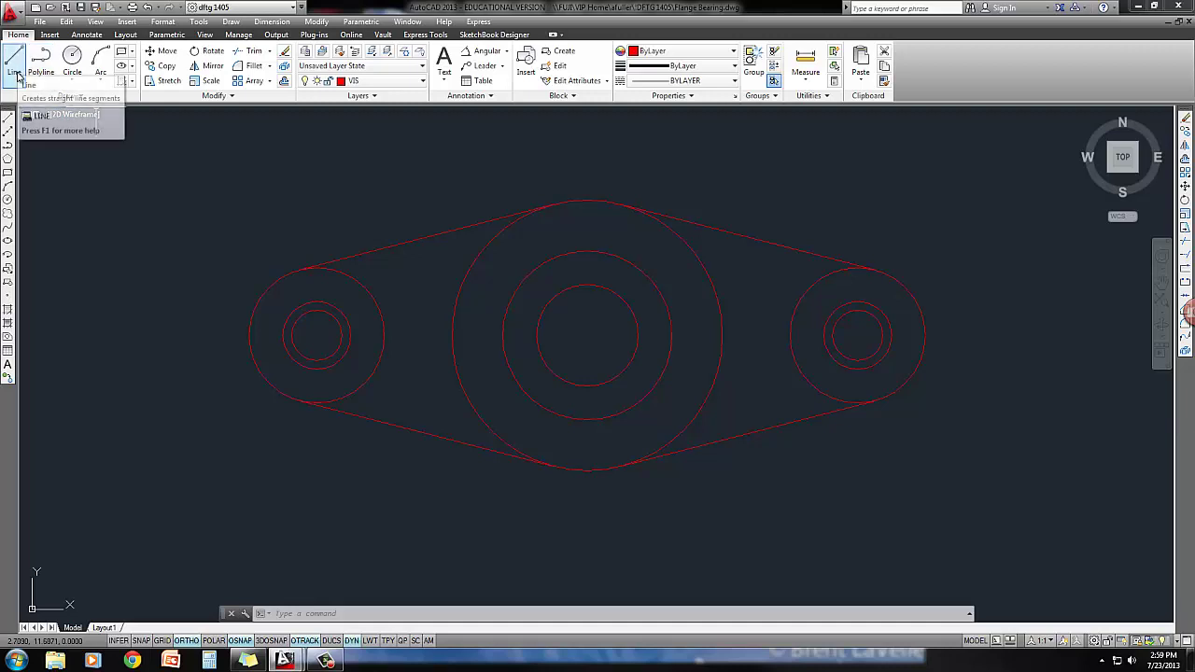
Trim away the inner arcs of the left and right end circles
{"action": "left_click", "coordinate": [248, 51]}
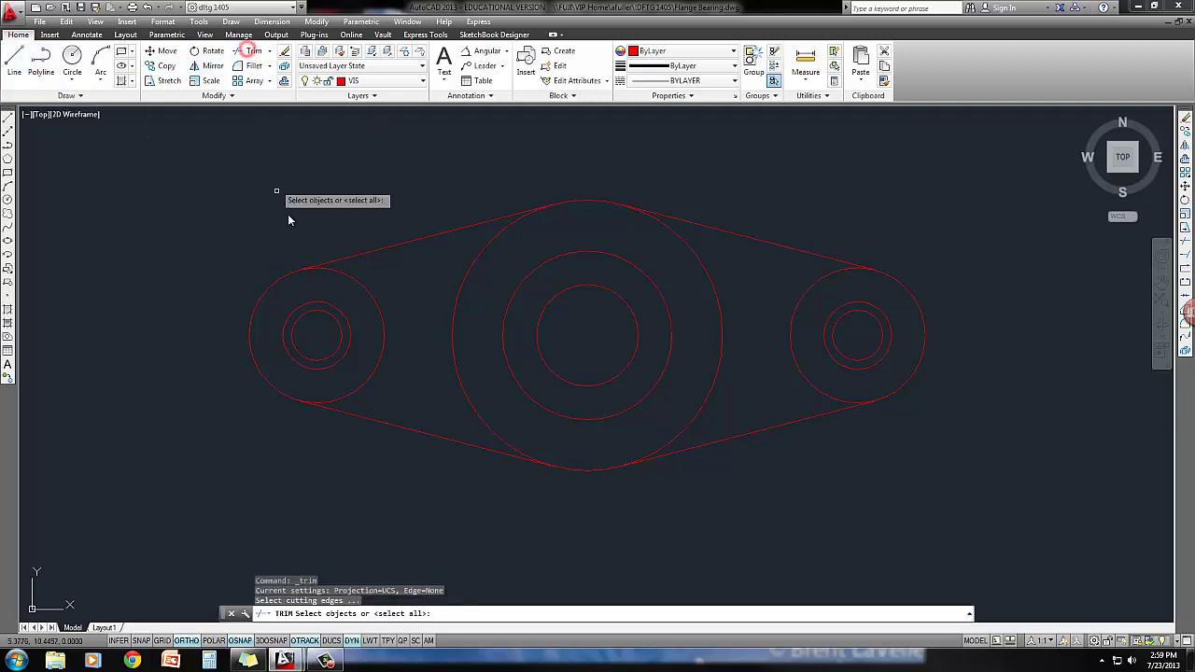
{"action": "key", "text": "Return"}
{"action": "left_click", "coordinate": [374, 301]}
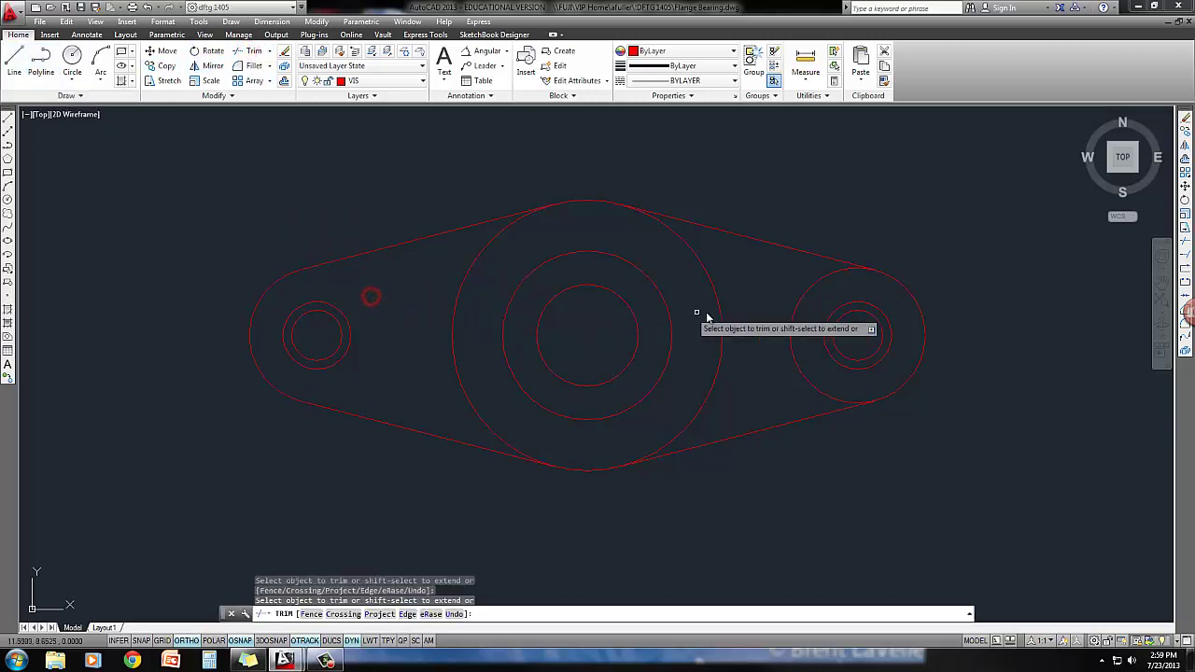
{"action": "left_click", "coordinate": [793, 337]}
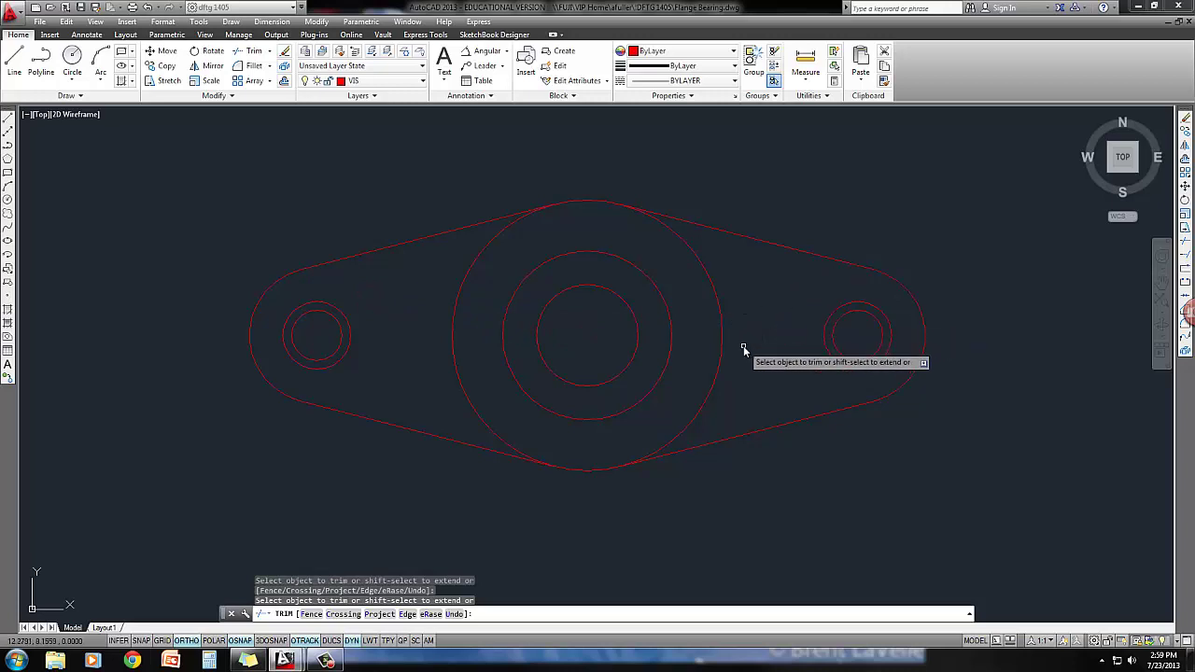
{"action": "key", "text": "Escape"}
{"action": "mouse_move", "coordinate": [730, 347]}
{"action": "middle_mouse_down"}
{"action": "mouse_move", "coordinate": [704, 347]}
{"action": "mouse_move", "coordinate": [713, 342]}
{"action": "middle_mouse_up"}
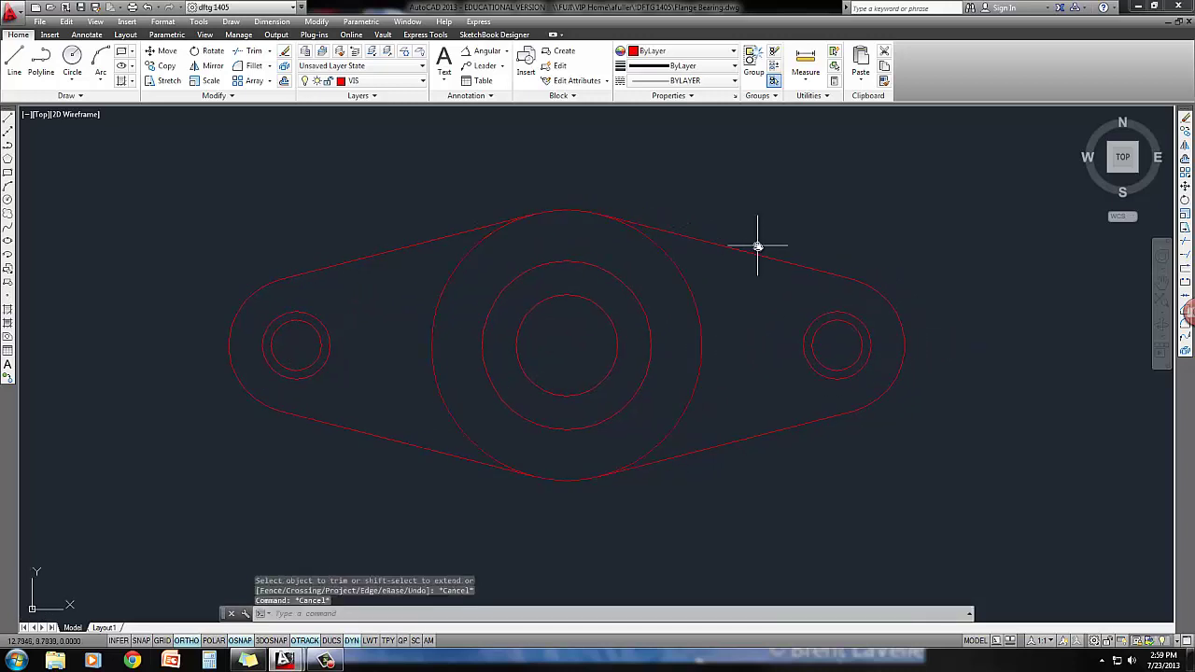
{"action": "middle_click_drag", "start_coordinate": [738, 255], "coordinate": [734, 280]}
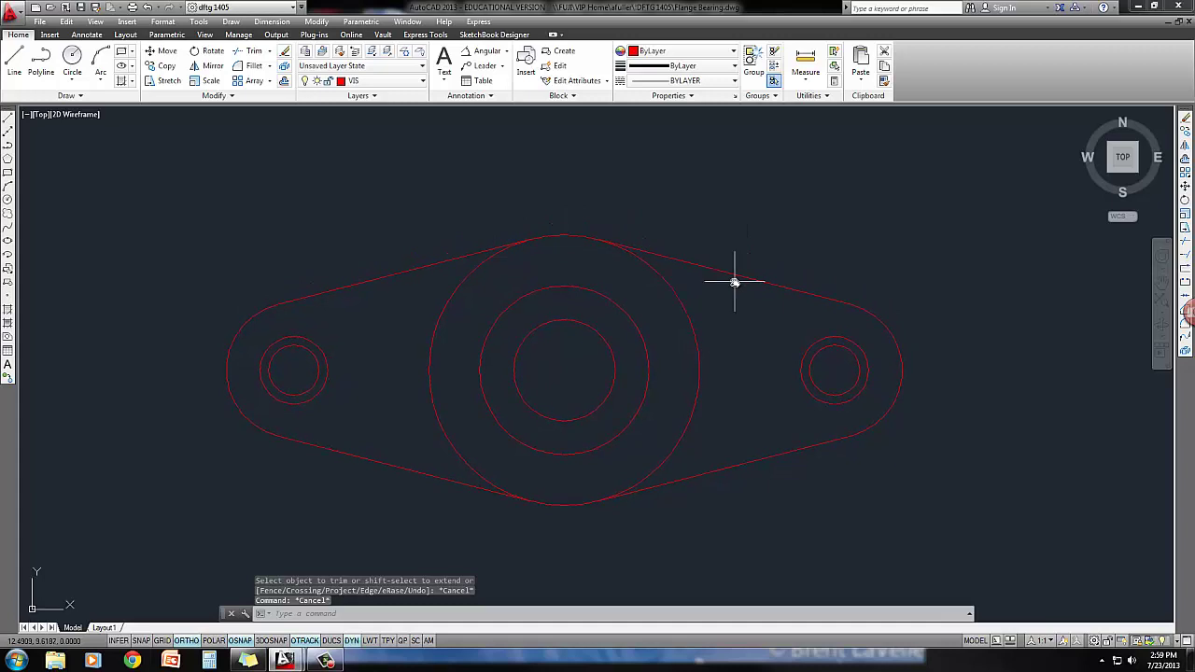
Make CEN current and place centre marks on both bolt holes and the hub circle
{"action": "left_click", "coordinate": [333, 84]}
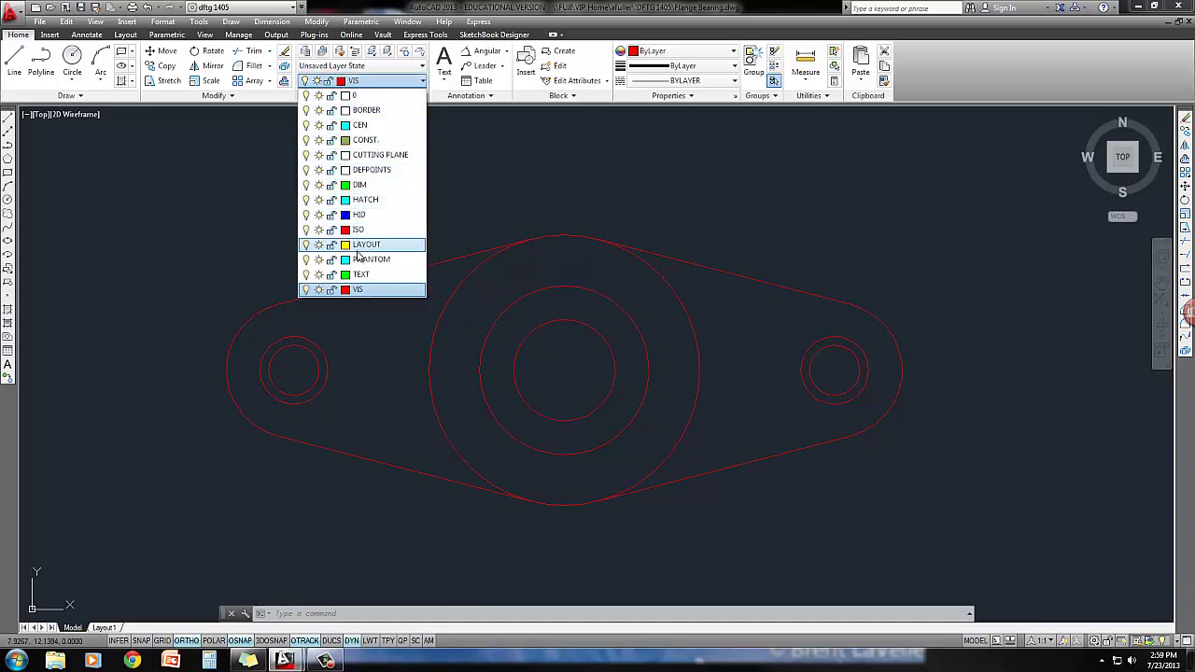
{"action": "left_click", "coordinate": [363, 126]}
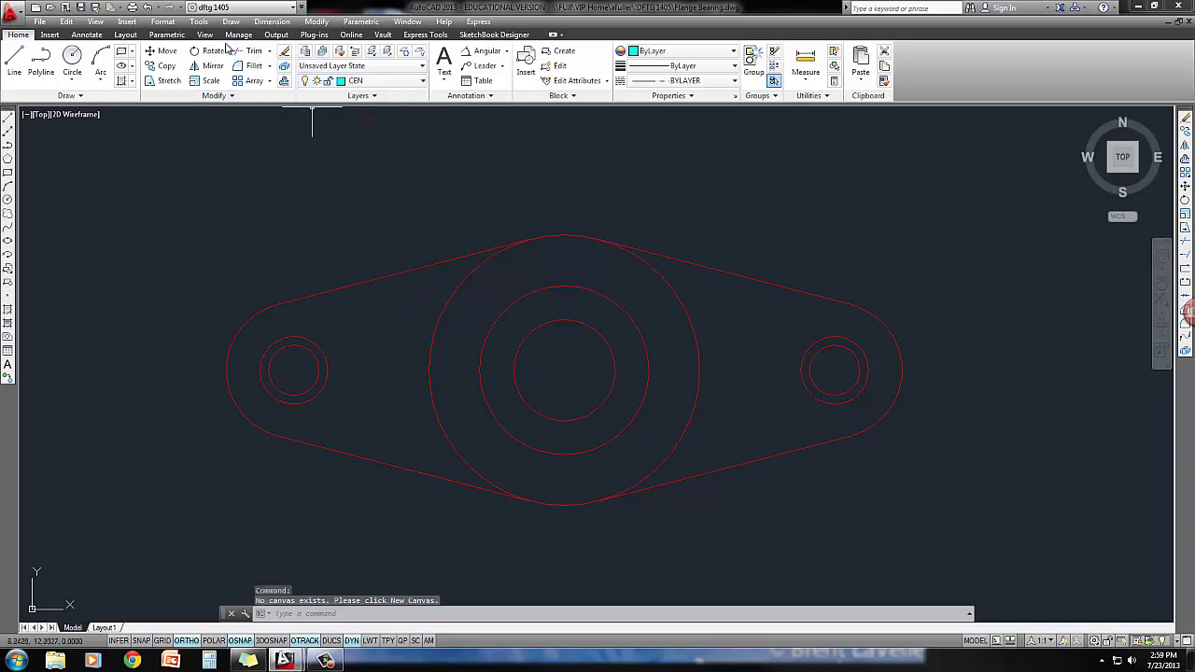
{"action": "left_click", "coordinate": [91, 36]}
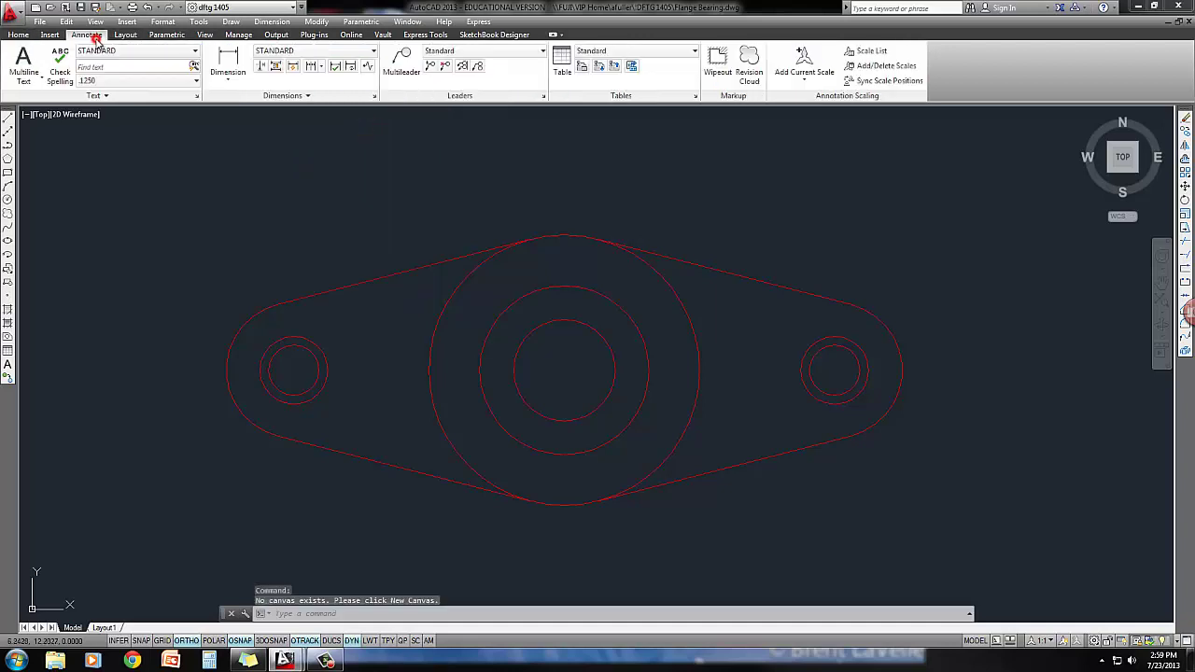
{"action": "left_click", "coordinate": [269, 96]}
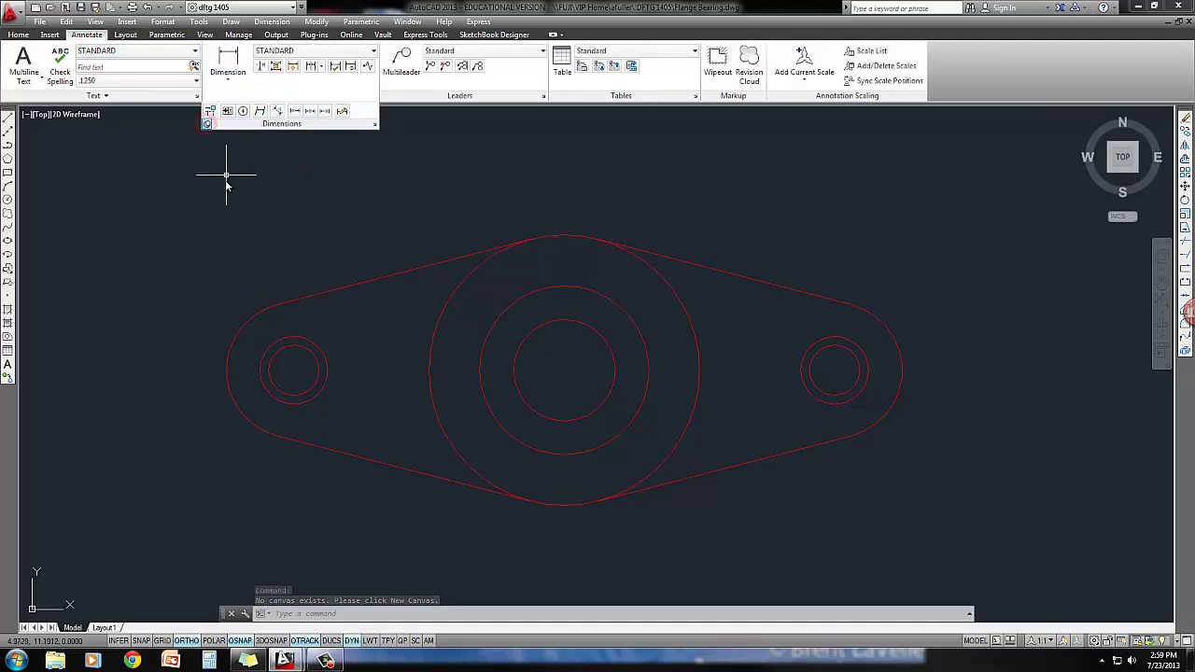
{"action": "left_click", "coordinate": [243, 111]}
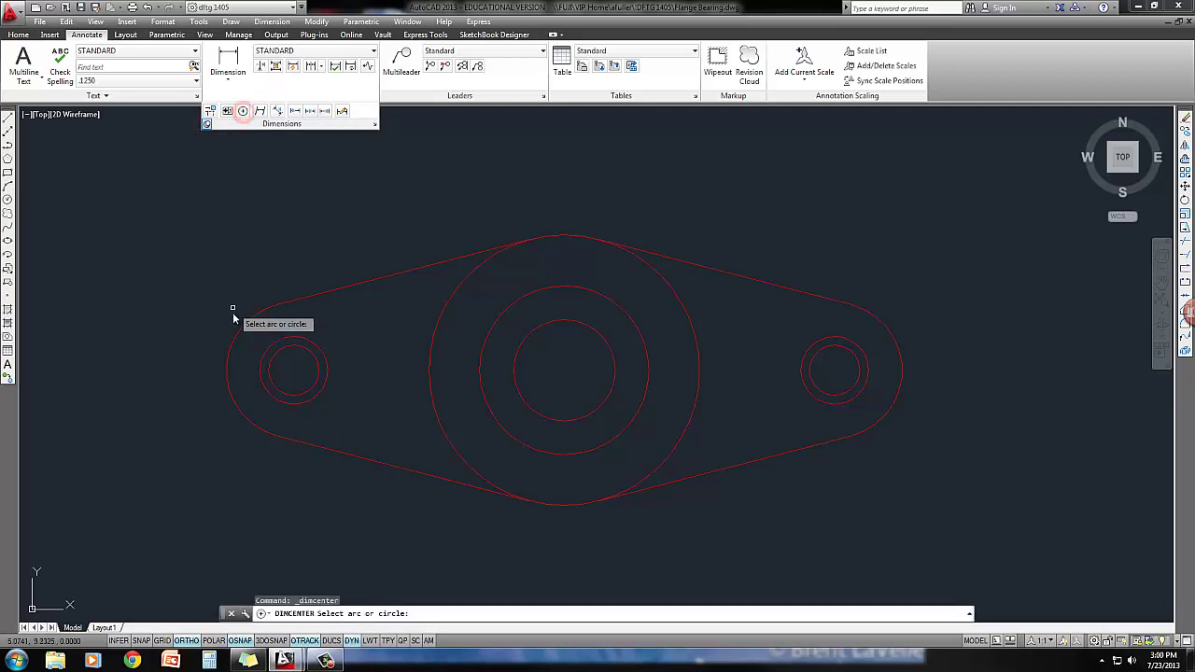
{"action": "left_click", "coordinate": [239, 330]}
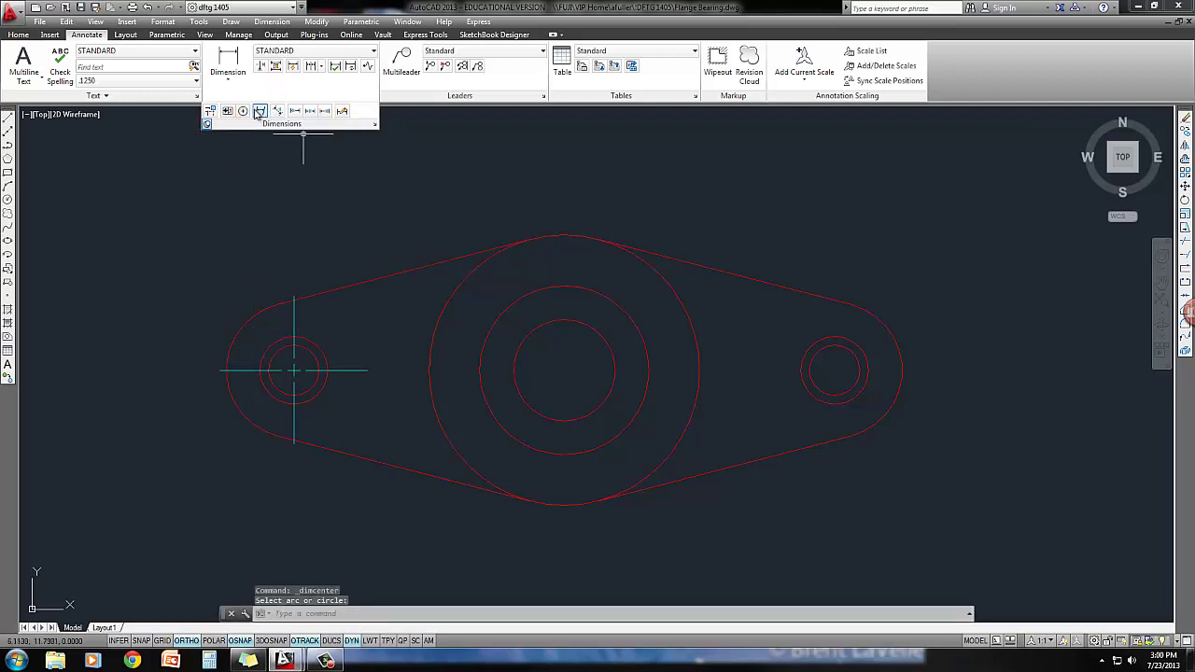
{"action": "left_click", "coordinate": [880, 320]}
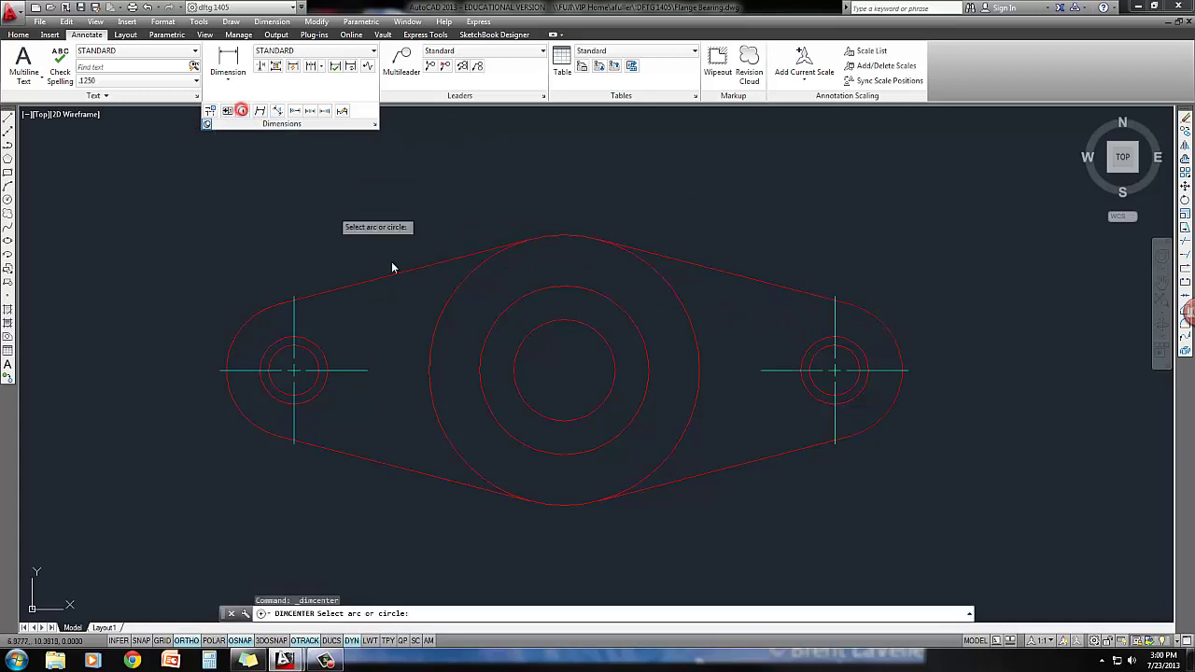
{"action": "left_click", "coordinate": [445, 312]}
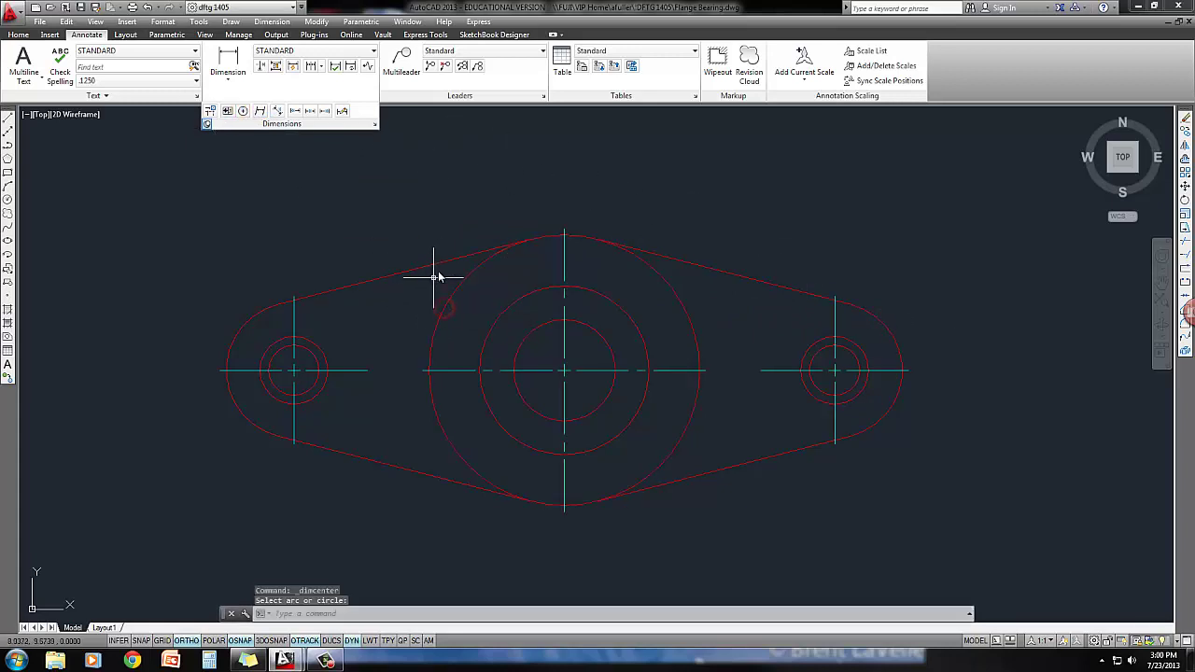
{"action": "middle_click_drag", "start_coordinate": [437, 277], "coordinate": [421, 271]}
{"action": "key", "text": "Escape"}
{"action": "key", "text": "Escape"}
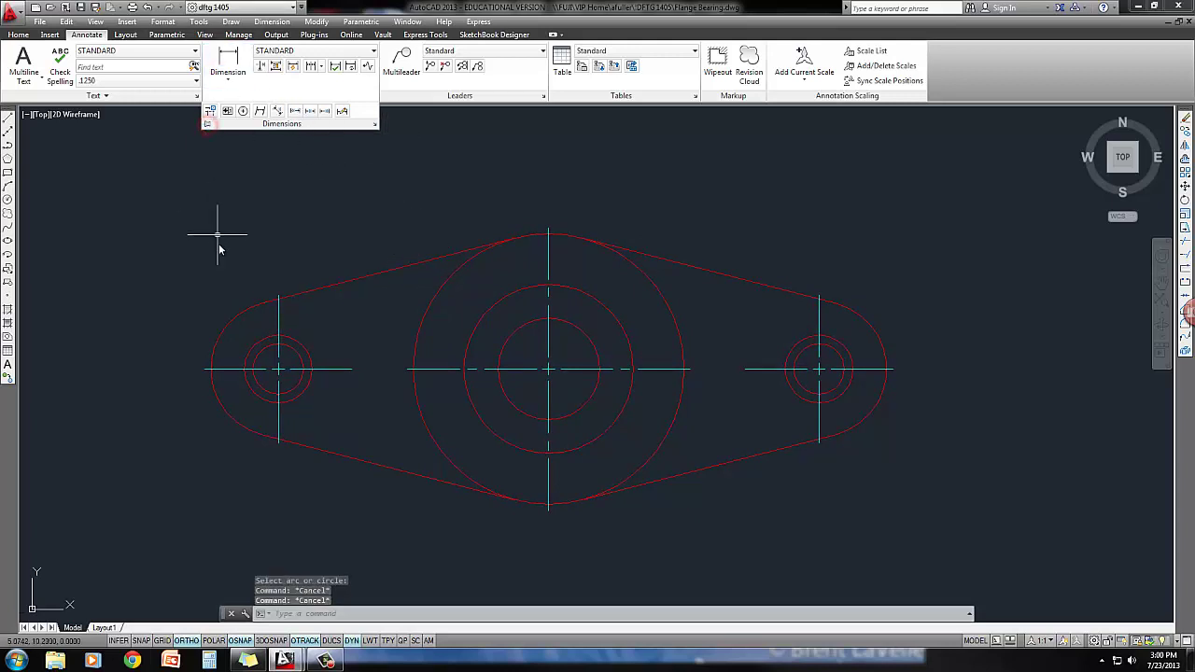
{"action": "left_click", "coordinate": [17, 35]}
Switch the current layer from CEN back to VIS
{"action": "scroll", "coordinate": [268, 232], "scroll_direction": "down", "scroll_amount": 2}
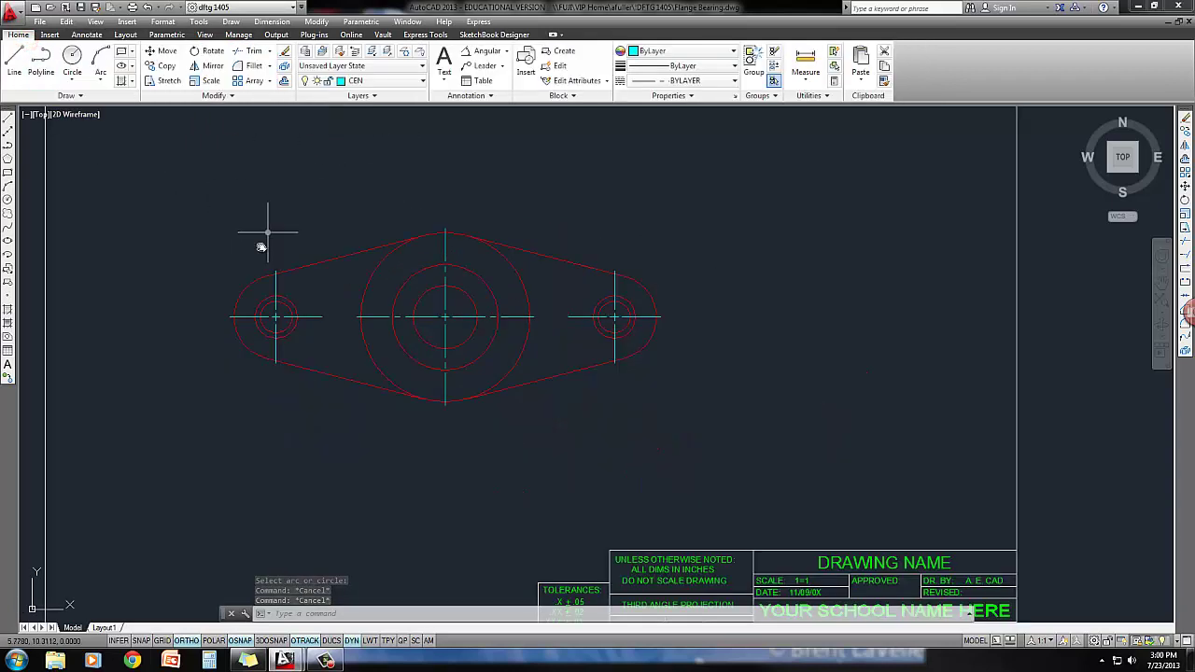
{"action": "middle_click_drag", "start_coordinate": [267, 233], "coordinate": [267, 351]}
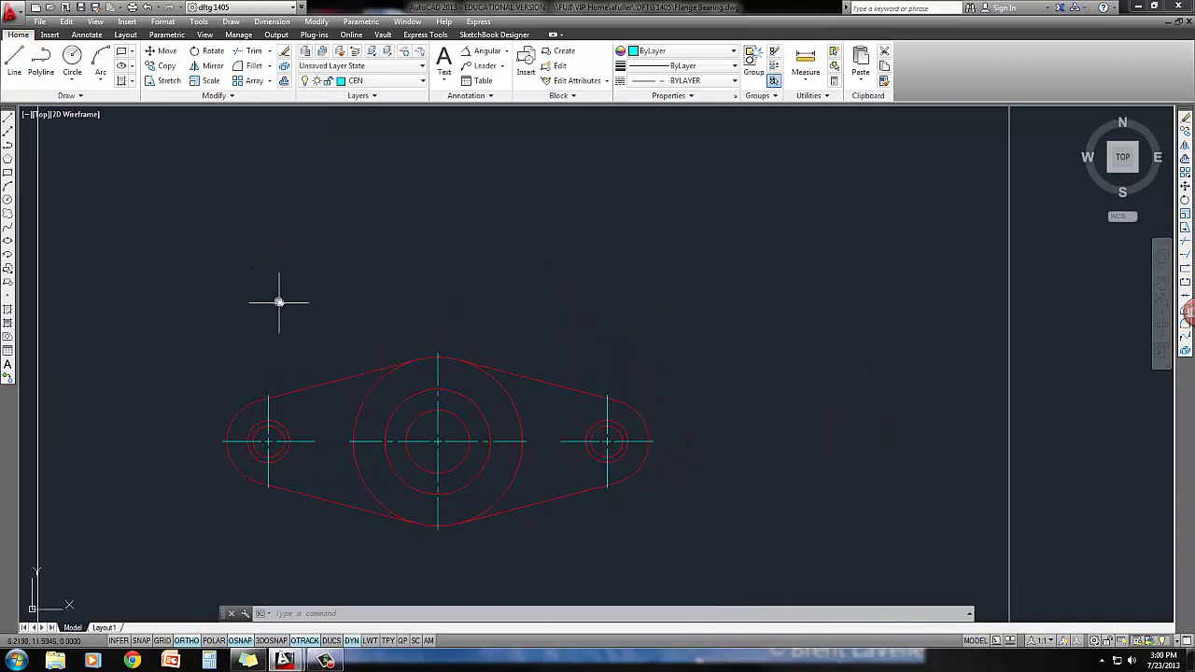
{"action": "middle_click_drag", "start_coordinate": [277, 295], "coordinate": [275, 321]}
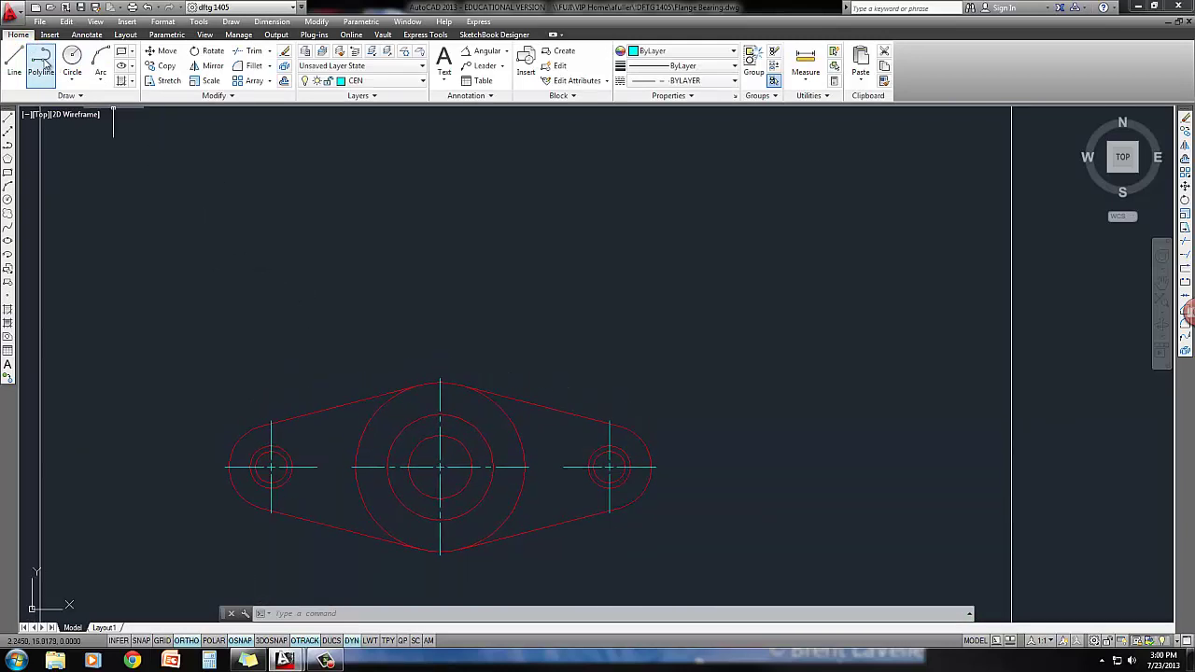
{"action": "left_click", "coordinate": [15, 61]}
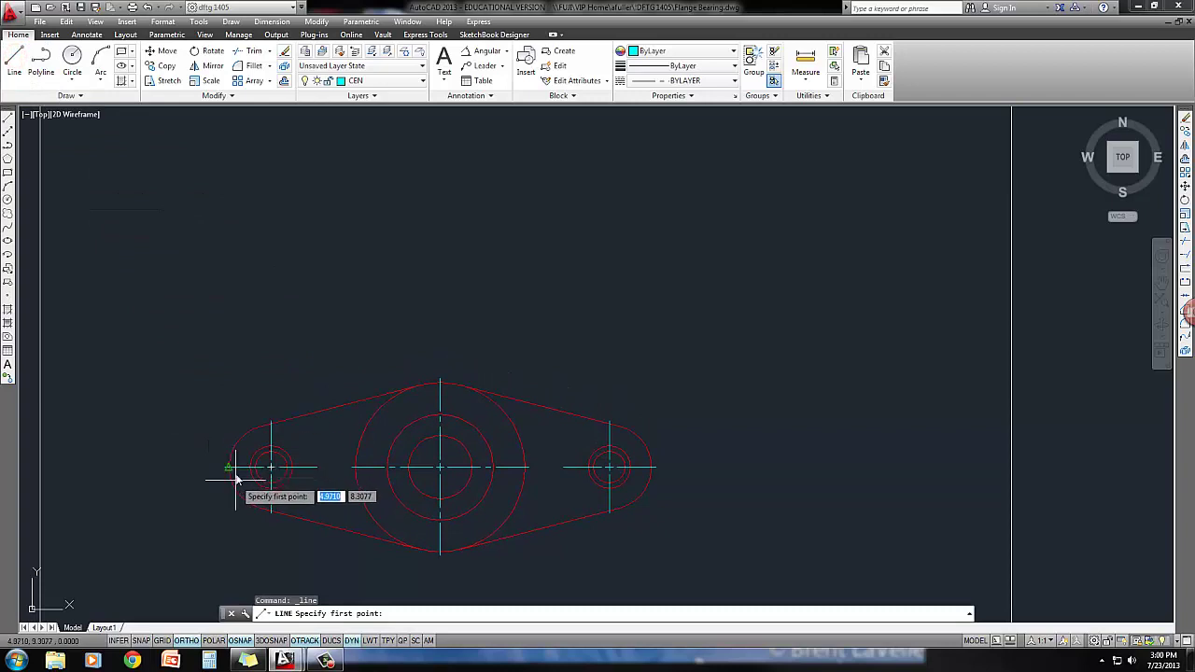
{"action": "key", "text": "Escape"}
{"action": "left_click", "coordinate": [373, 80]}
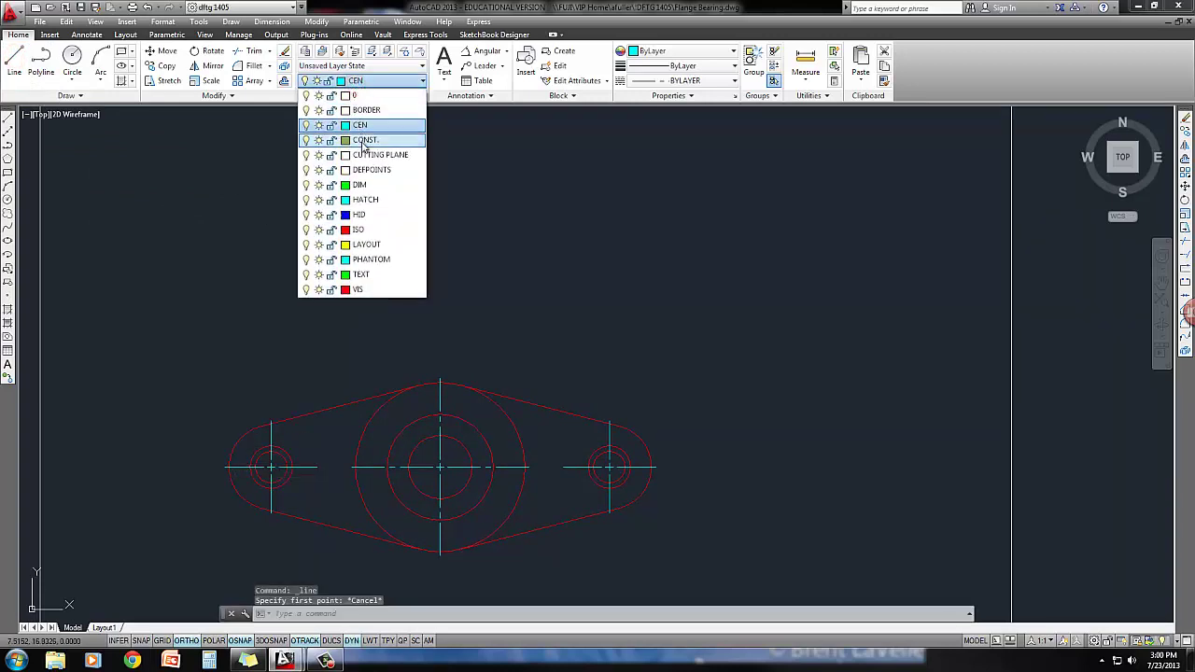
{"action": "left_click", "coordinate": [356, 291]}
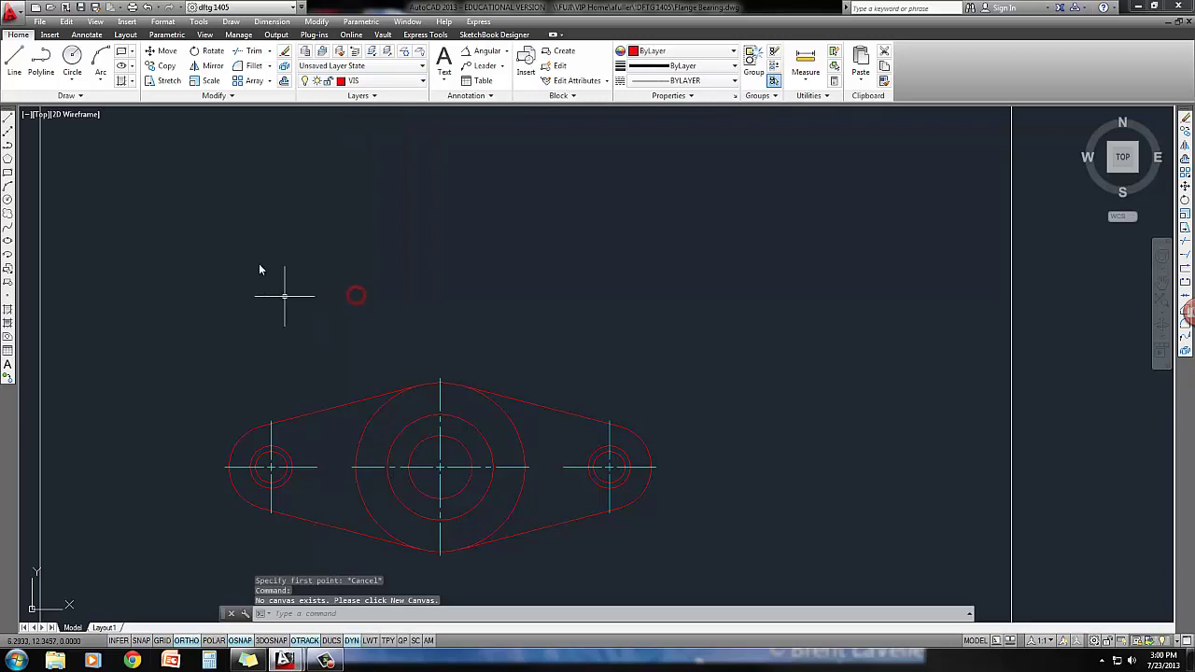
Draw a closed 10-by-1 line rectangle above the top view, starting over the left lug's end
{"action": "left_click", "coordinate": [15, 61]}
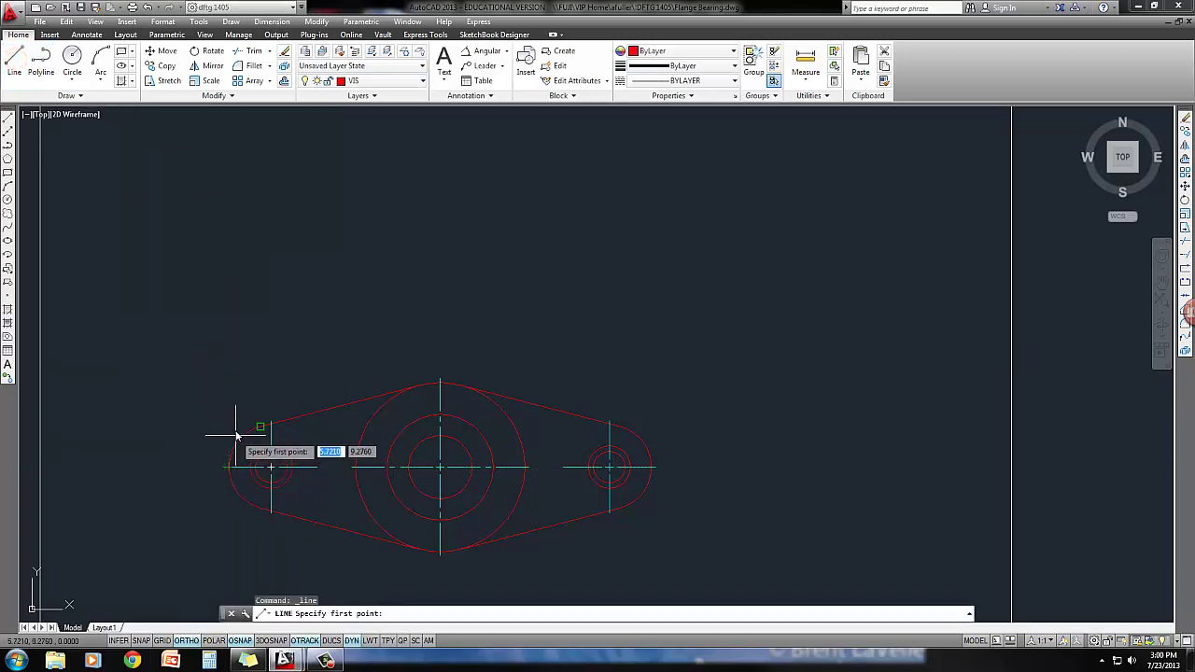
{"action": "middle_click_drag", "start_coordinate": [234, 259], "coordinate": [227, 314]}
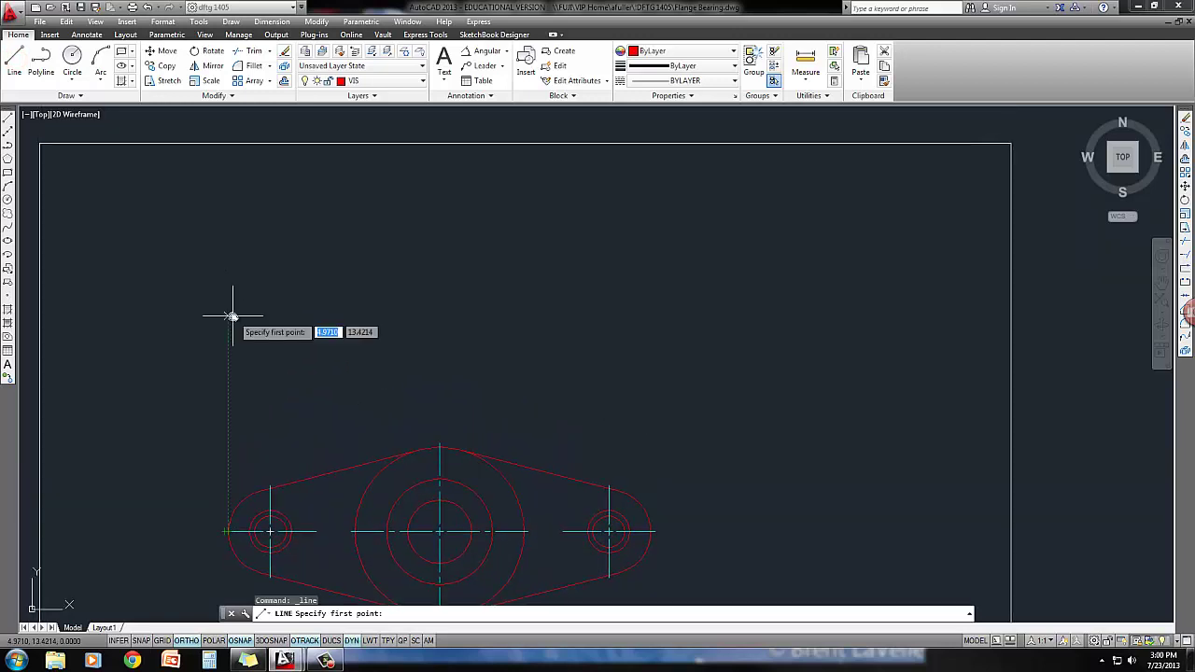
{"action": "left_click", "coordinate": [227, 203]}
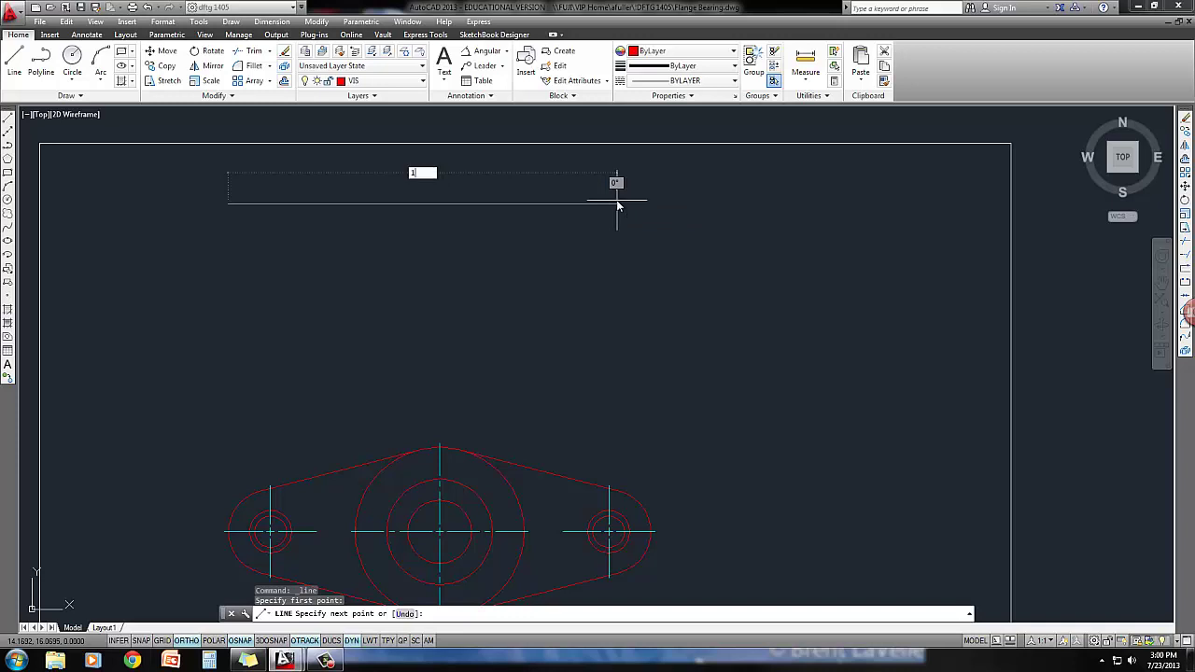
{"action": "key", "text": "Return"}
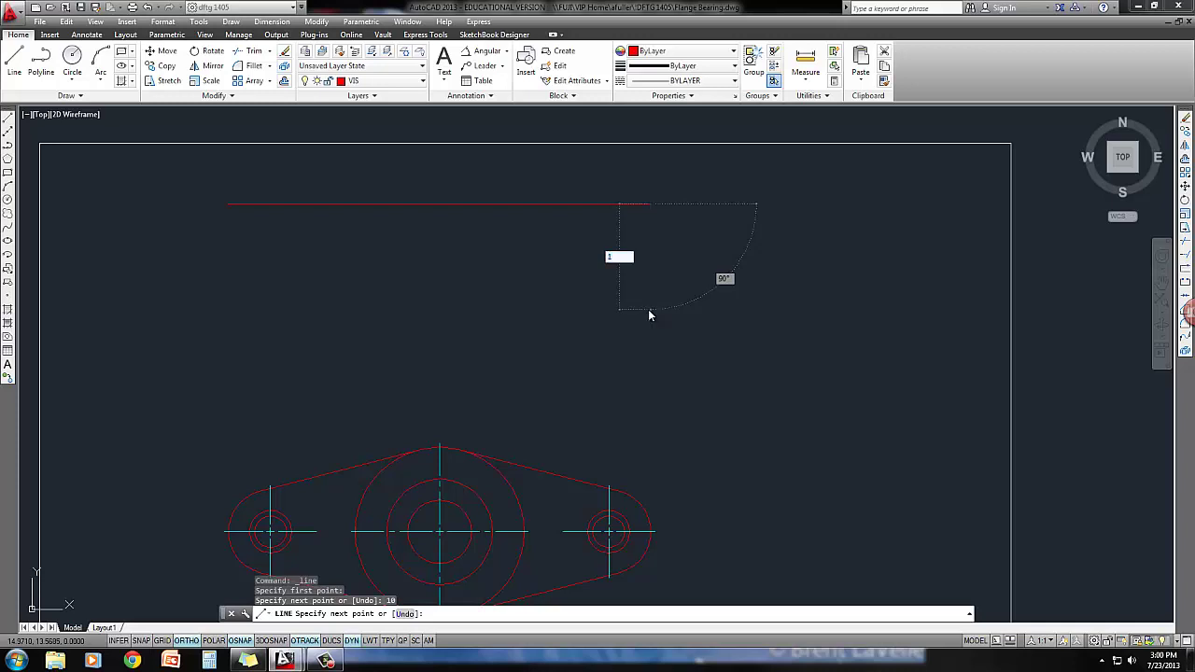
{"action": "key", "text": "Return"}
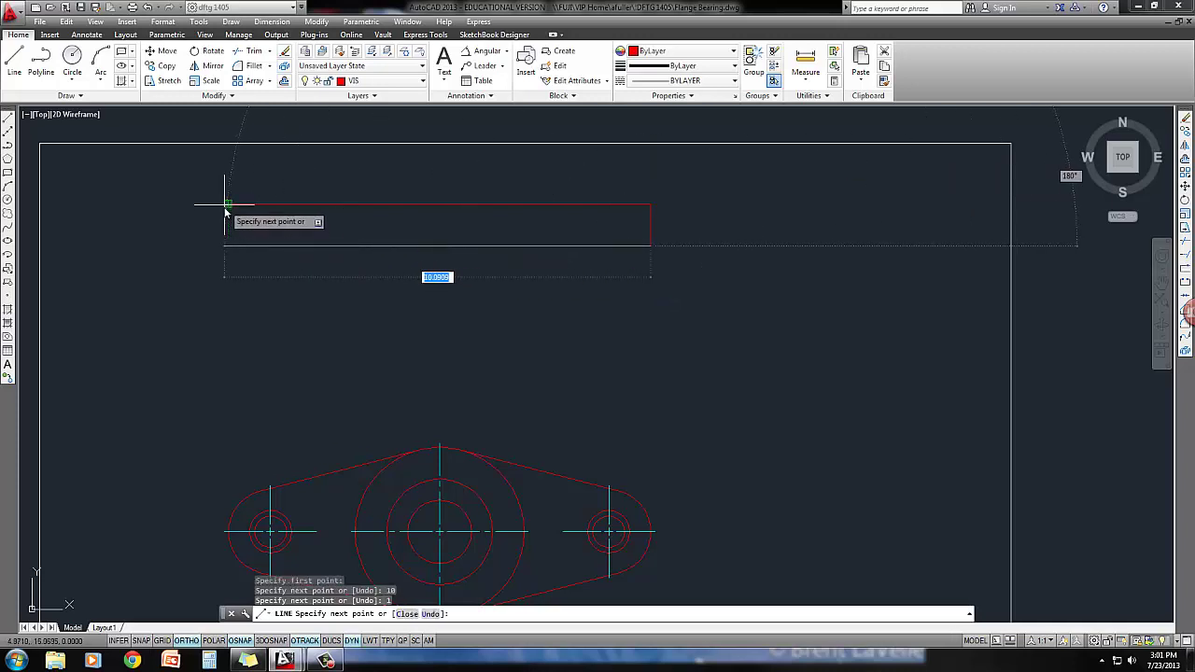
{"action": "left_click", "coordinate": [228, 246]}
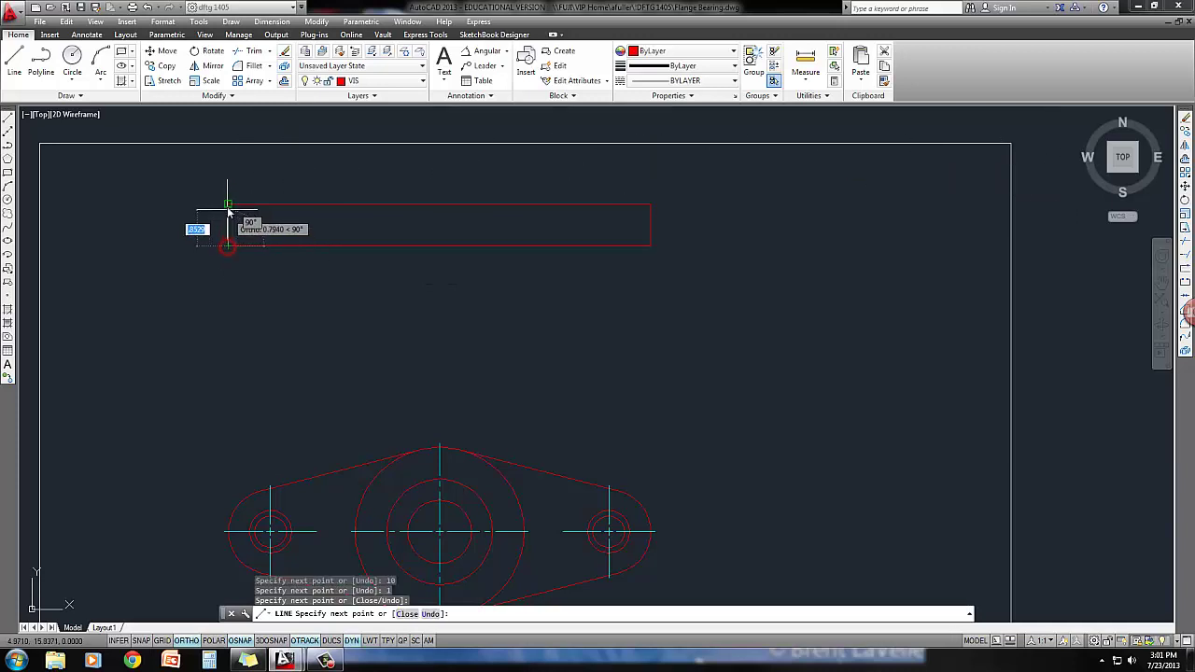
{"action": "left_click", "coordinate": [227, 204]}
{"action": "key", "text": "Return"}
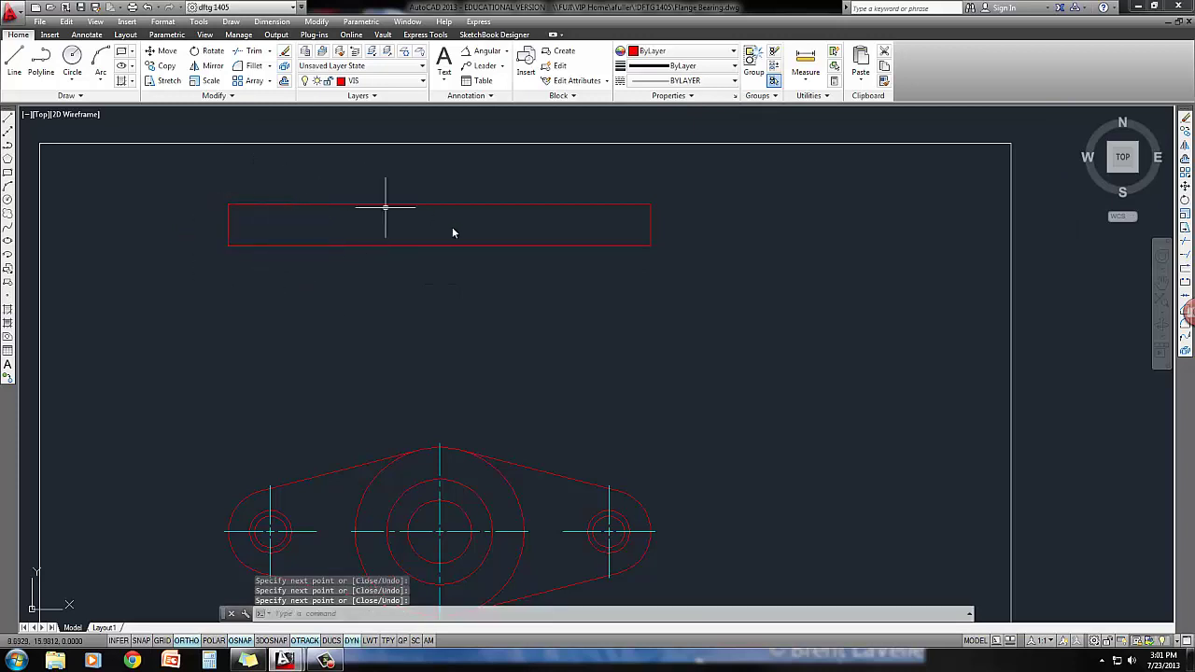
Draw a 2-unit vertical line down from the rectangle's bottom edge, above the hub centre
{"action": "middle_click_drag", "start_coordinate": [418, 266], "coordinate": [420, 254]}
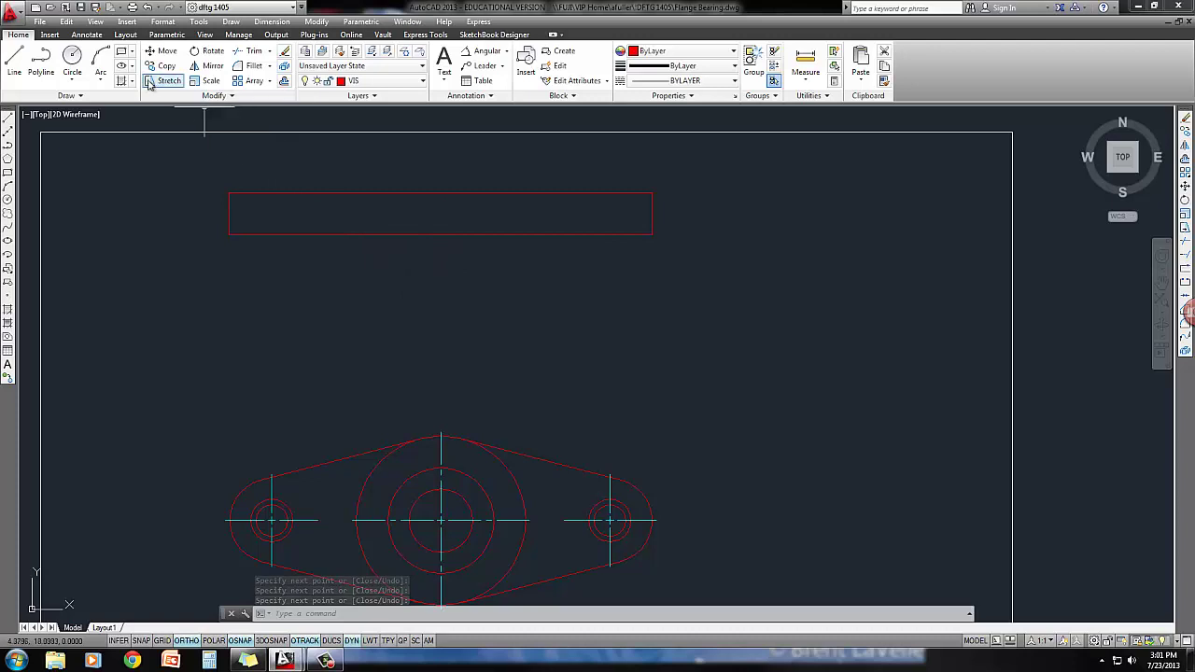
{"action": "left_click", "coordinate": [15, 62]}
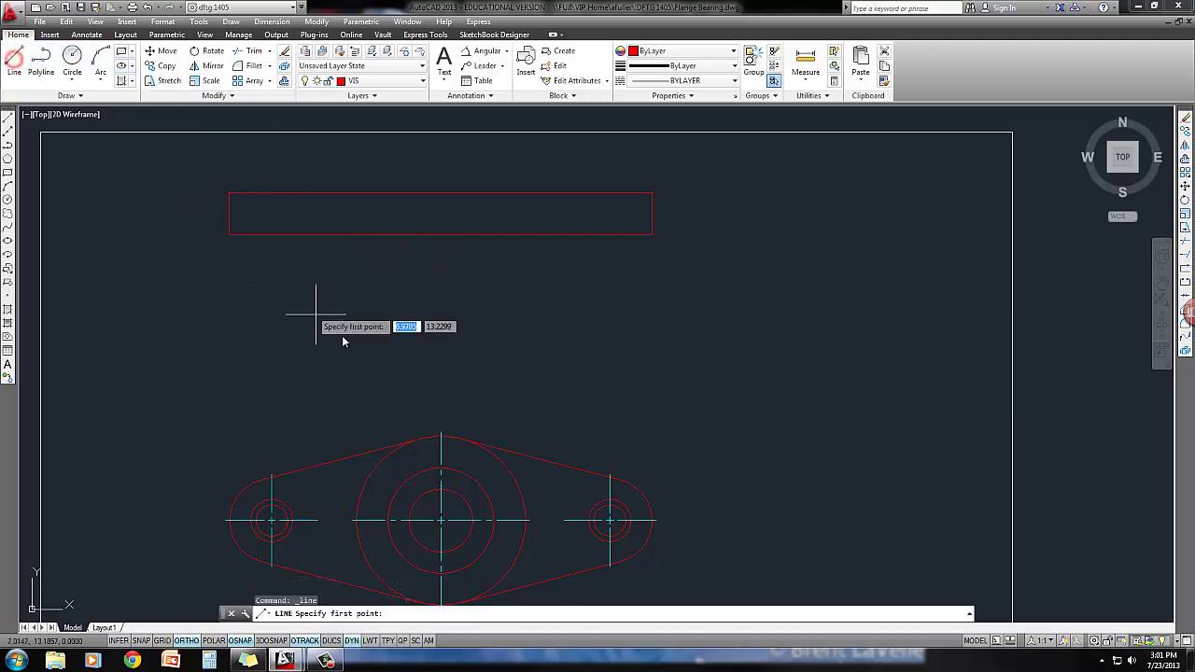
{"action": "mouse_move", "coordinate": [441, 429]}
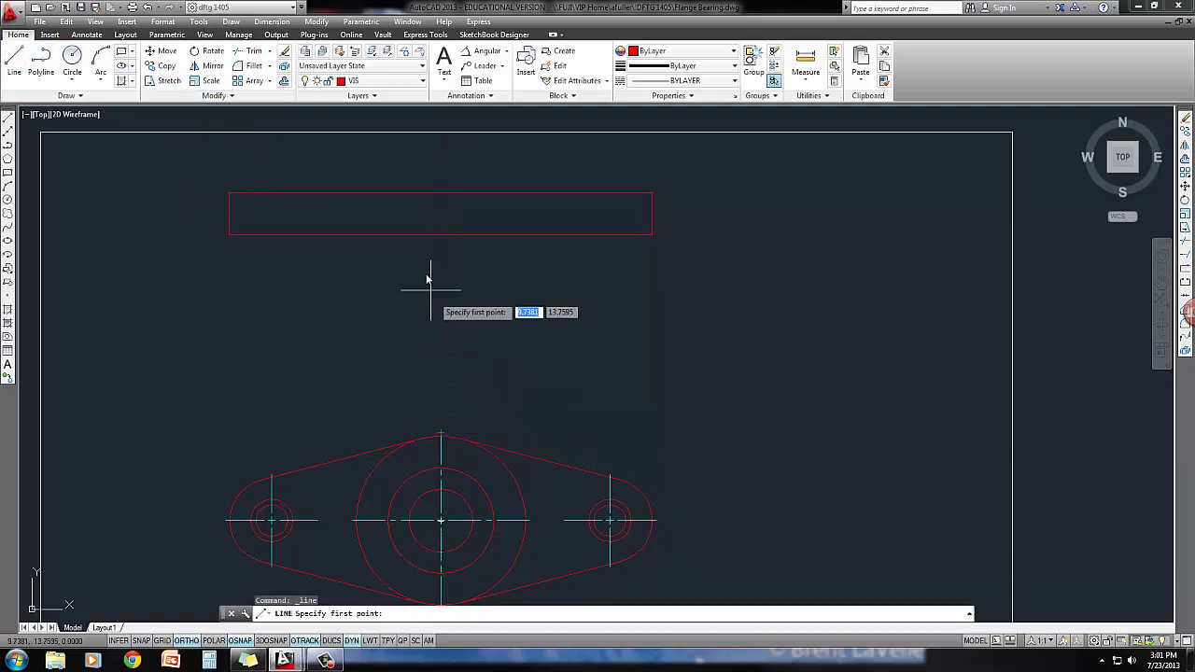
{"action": "left_click", "coordinate": [442, 233]}
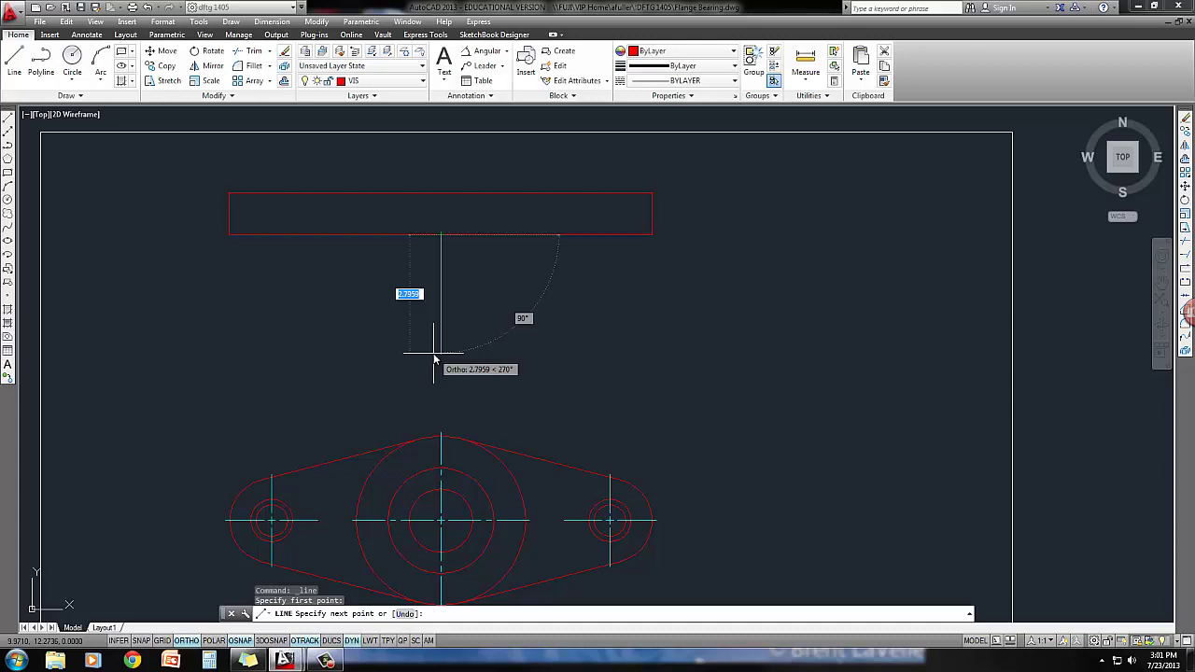
{"action": "key", "text": "Return"}
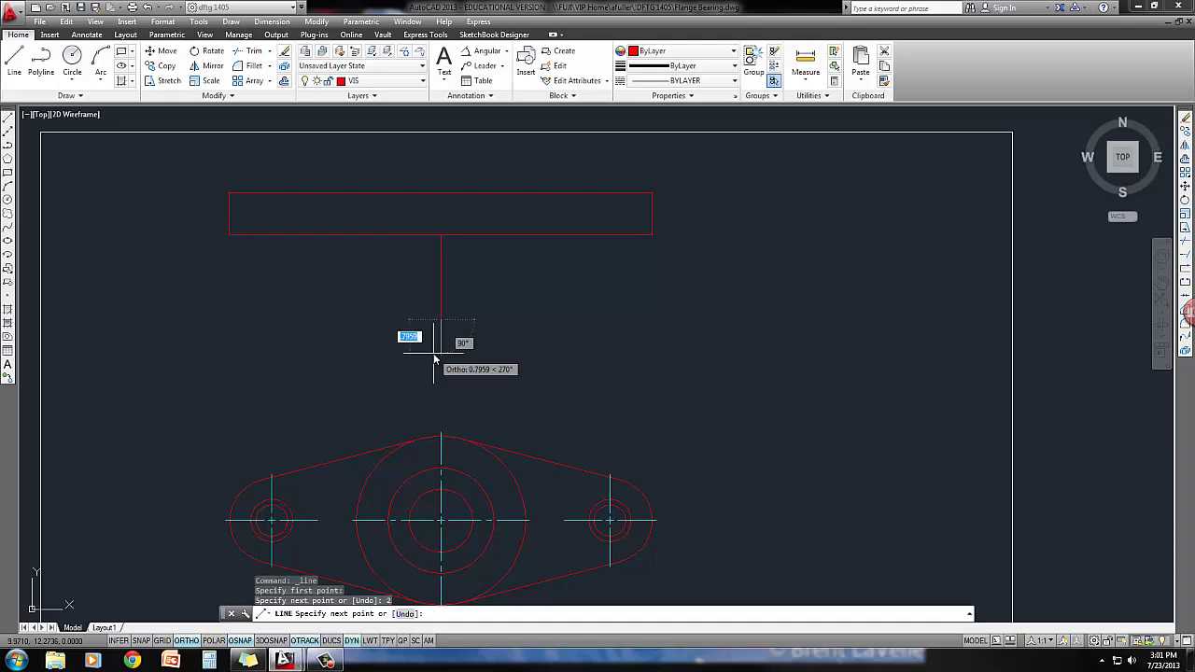
{"action": "key", "text": "Return"}
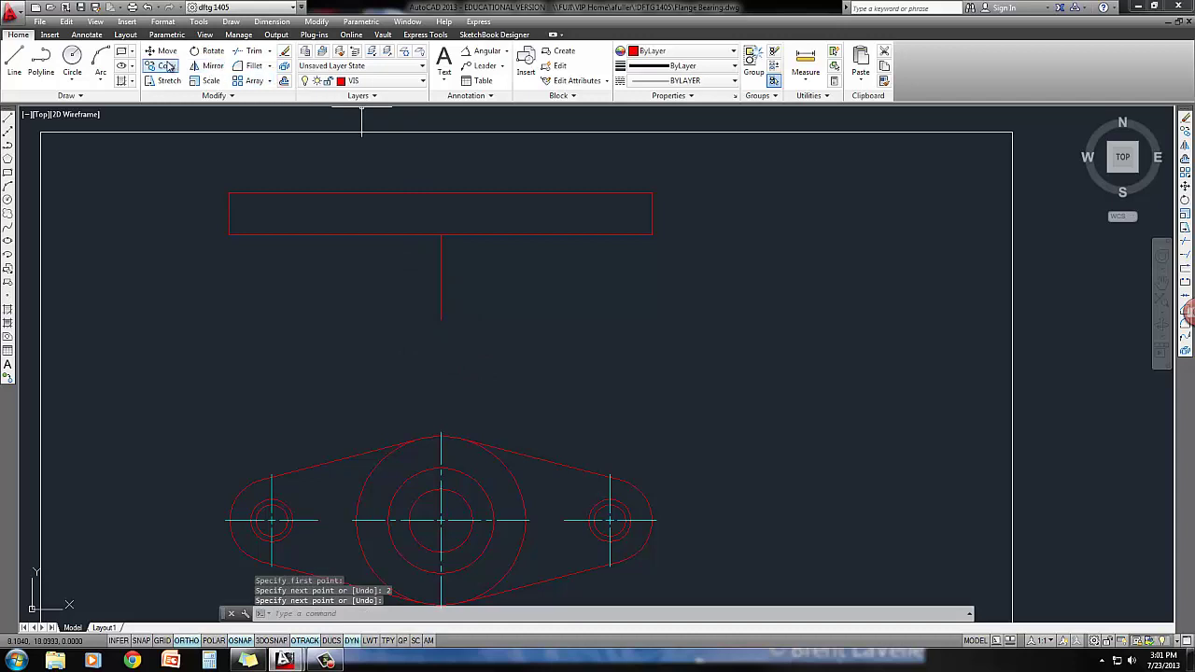
Offset the vertical line 2 units to the left and right to form the hub sides
{"action": "left_click", "coordinate": [285, 81]}
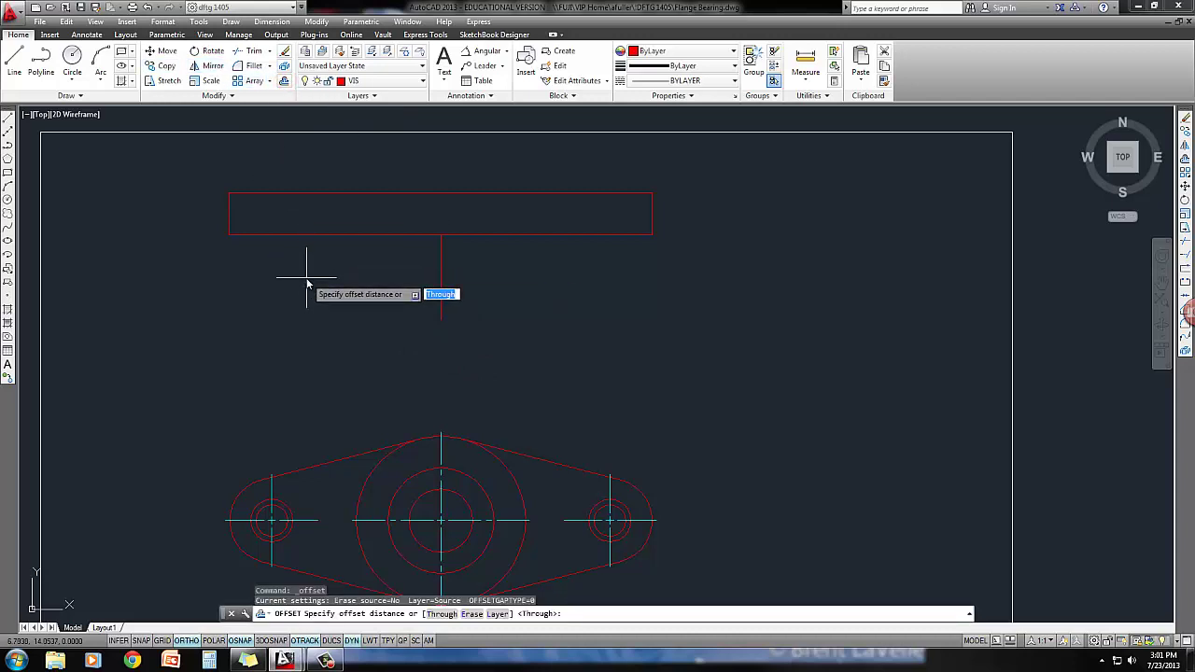
{"action": "key", "text": "Return"}
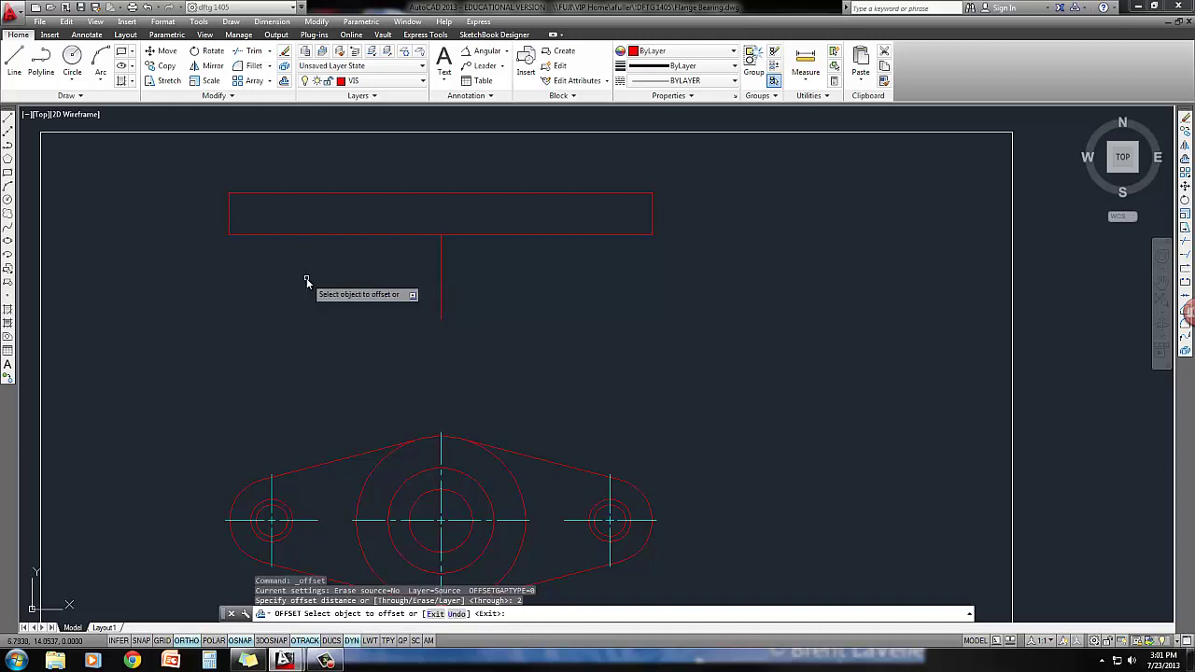
{"action": "left_click", "coordinate": [440, 272]}
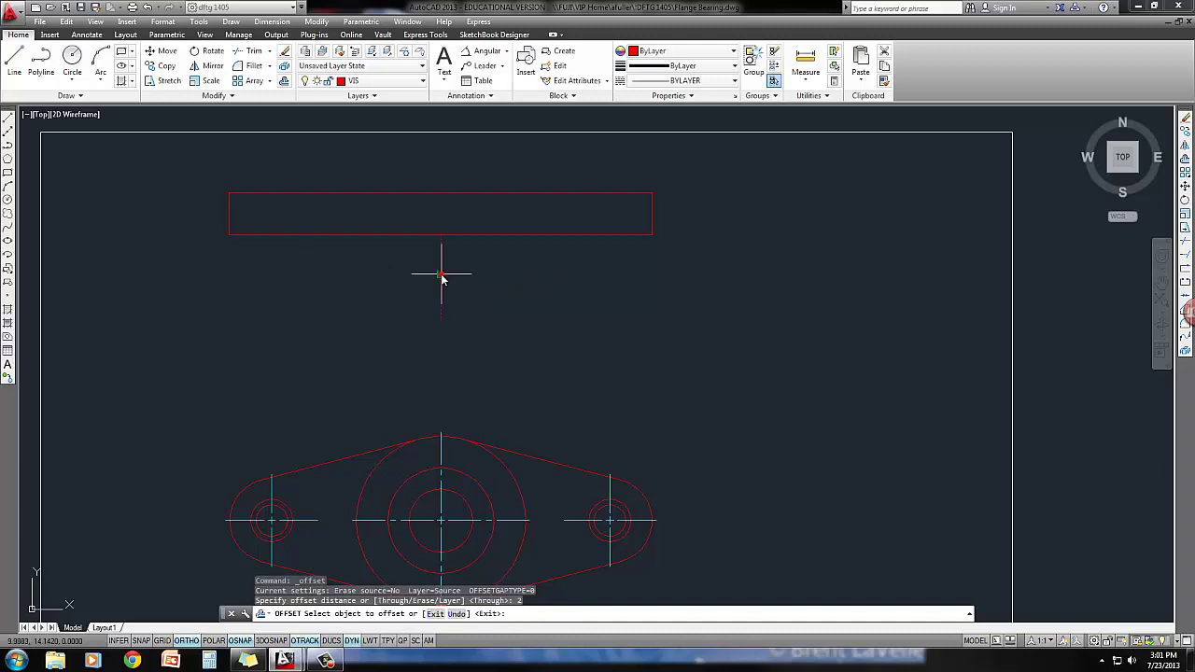
{"action": "left_click", "coordinate": [464, 276]}
{"action": "left_click", "coordinate": [440, 273]}
{"action": "left_click", "coordinate": [414, 276]}
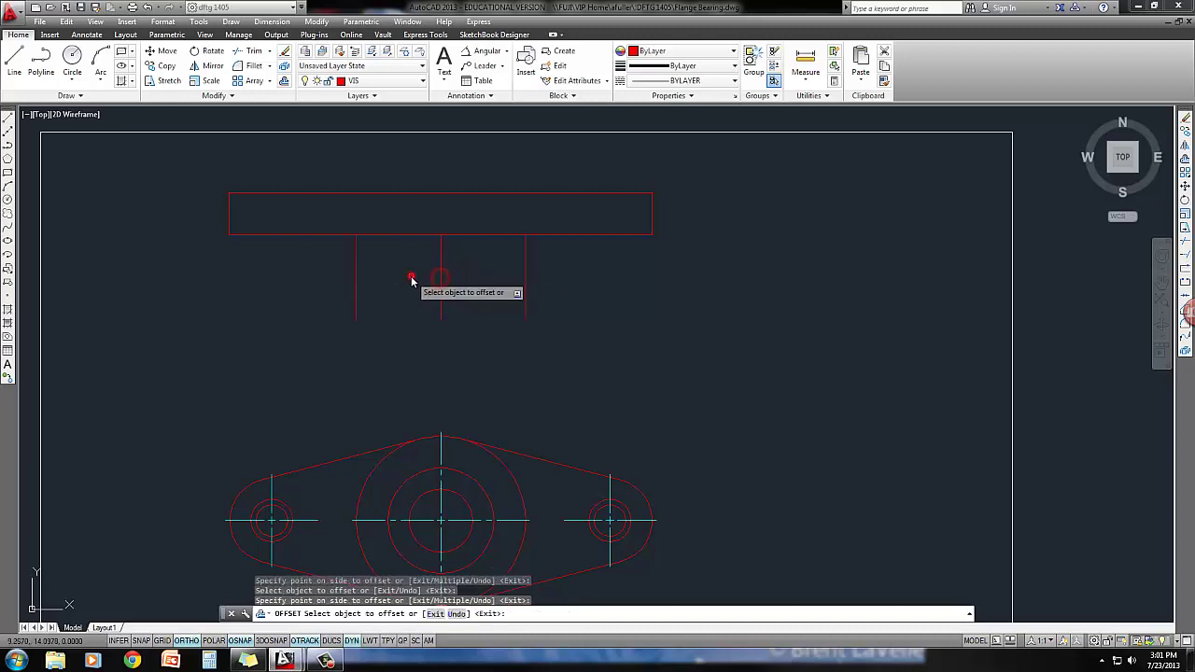
{"action": "key", "text": "Escape"}
{"action": "key", "text": "Escape"}
Move the middle line onto the cyan CEN layer, then start Extend with all objects as boundaries
{"action": "left_click", "coordinate": [454, 276]}
{"action": "left_click", "coordinate": [420, 262]}
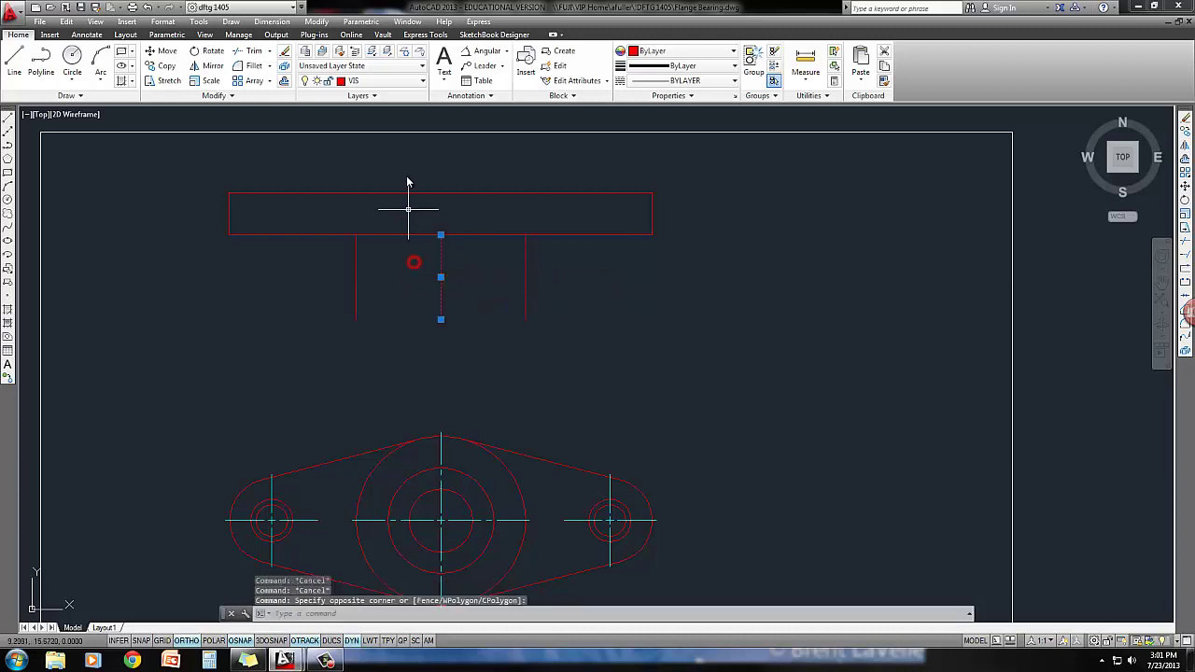
{"action": "left_click", "coordinate": [381, 80]}
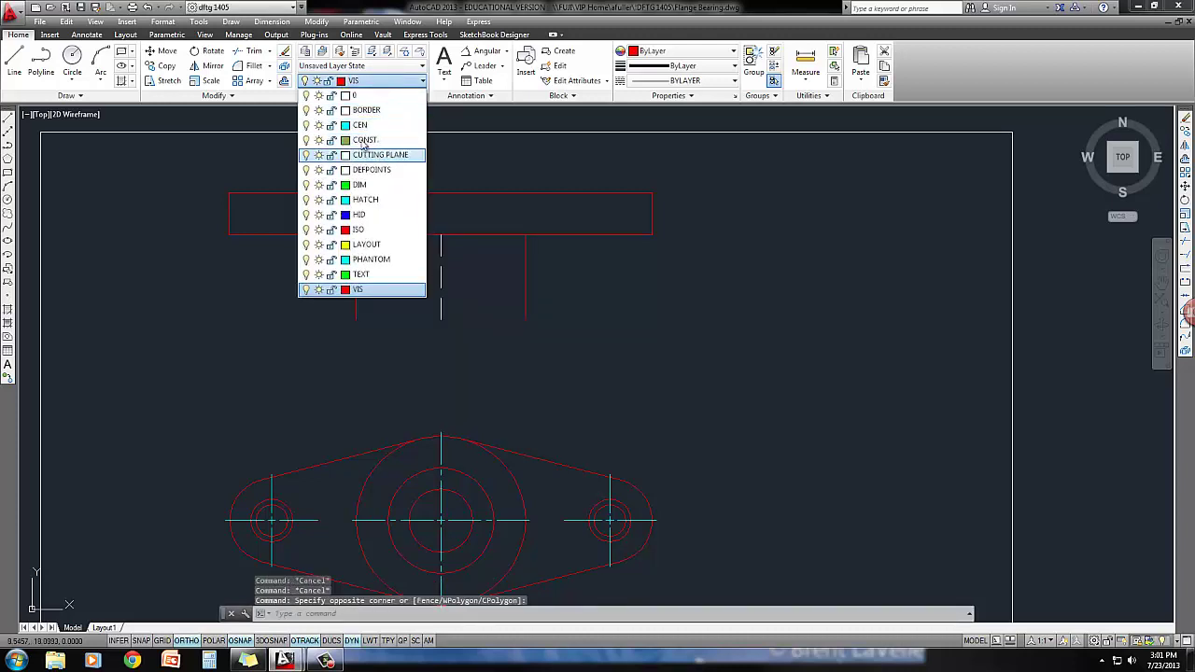
{"action": "left_click", "coordinate": [365, 126]}
{"action": "key", "text": "Escape"}
{"action": "key", "text": "Escape"}
{"action": "key", "text": "Escape"}
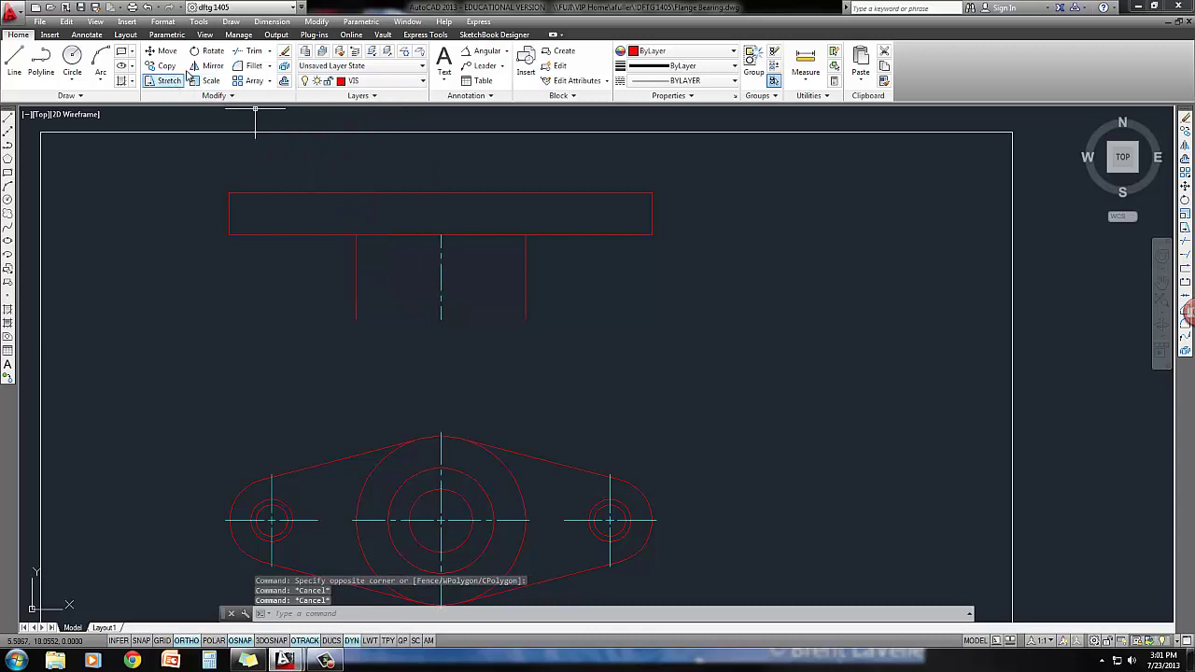
{"action": "left_click", "coordinate": [272, 52]}
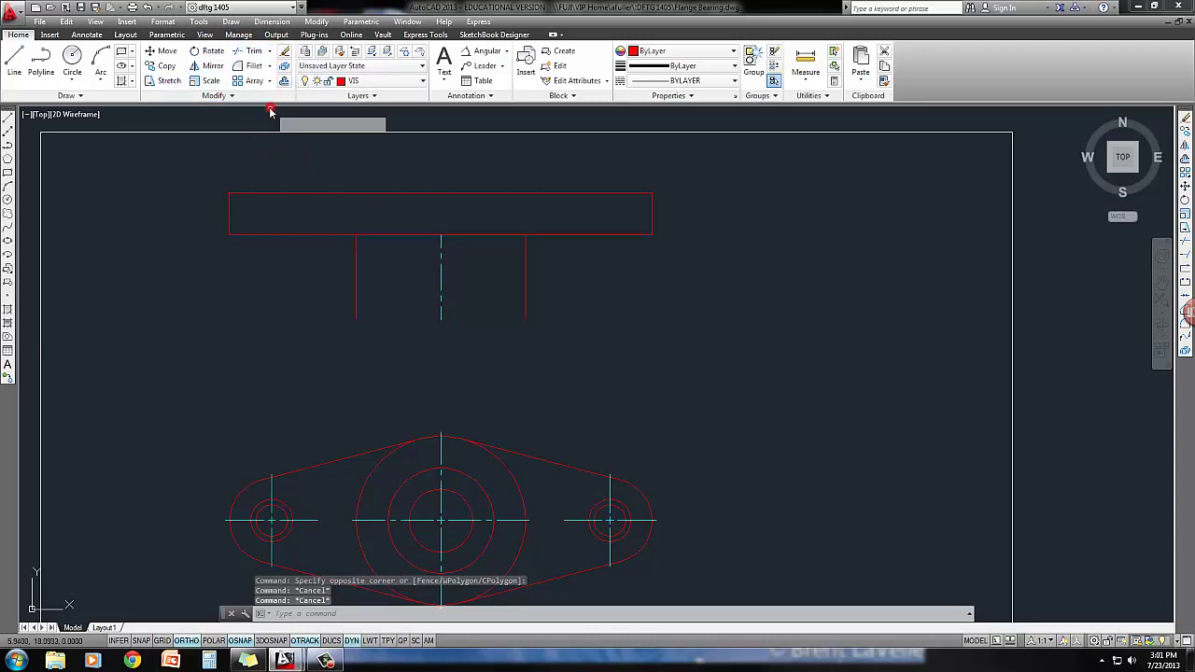
{"action": "left_click", "coordinate": [267, 110]}
{"action": "key", "text": "Return"}
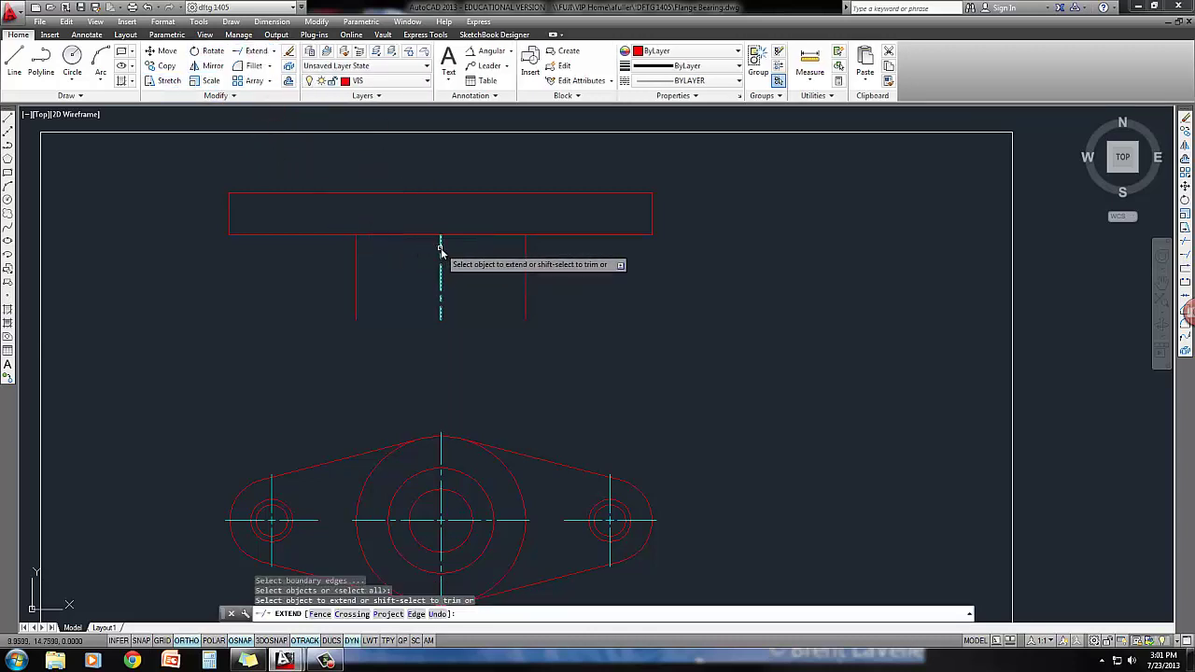
Extend the hub centre line up through the plate rectangle
{"action": "left_click", "coordinate": [441, 252]}
{"action": "key", "text": "Escape"}
{"action": "key", "text": "Escape"}
{"action": "middle_click_drag", "start_coordinate": [389, 280], "coordinate": [366, 264]}
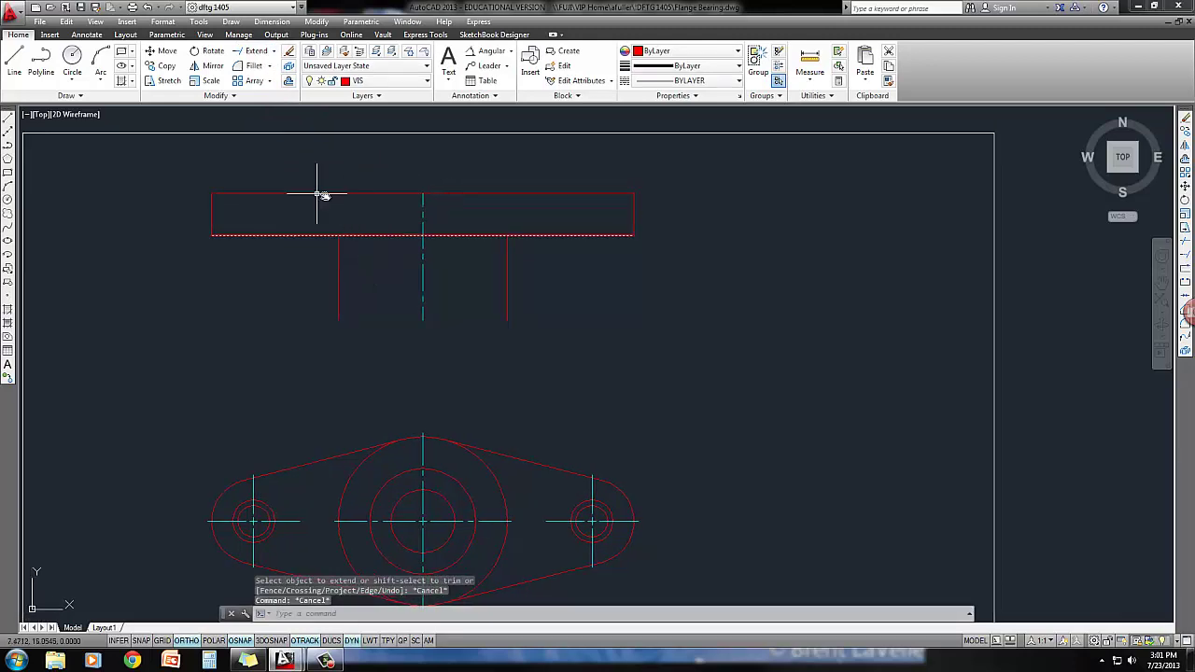
Draw a horizontal line joining the bottom ends of the two hub sides
{"action": "left_click", "coordinate": [14, 61]}
{"action": "left_click", "coordinate": [339, 322]}
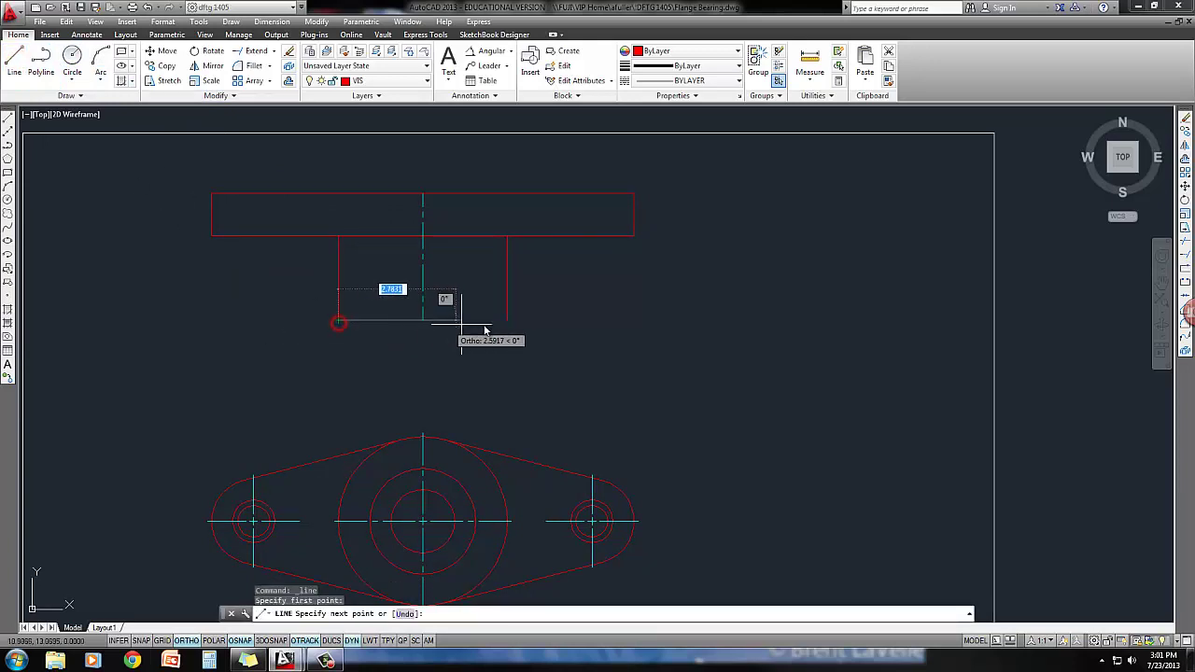
{"action": "left_click", "coordinate": [506, 322]}
{"action": "key", "text": "Escape"}
{"action": "mouse_move", "coordinate": [478, 364]}
{"action": "middle_mouse_down"}
{"action": "mouse_move", "coordinate": [494, 378]}
{"action": "mouse_move", "coordinate": [457, 354]}
{"action": "middle_mouse_up"}
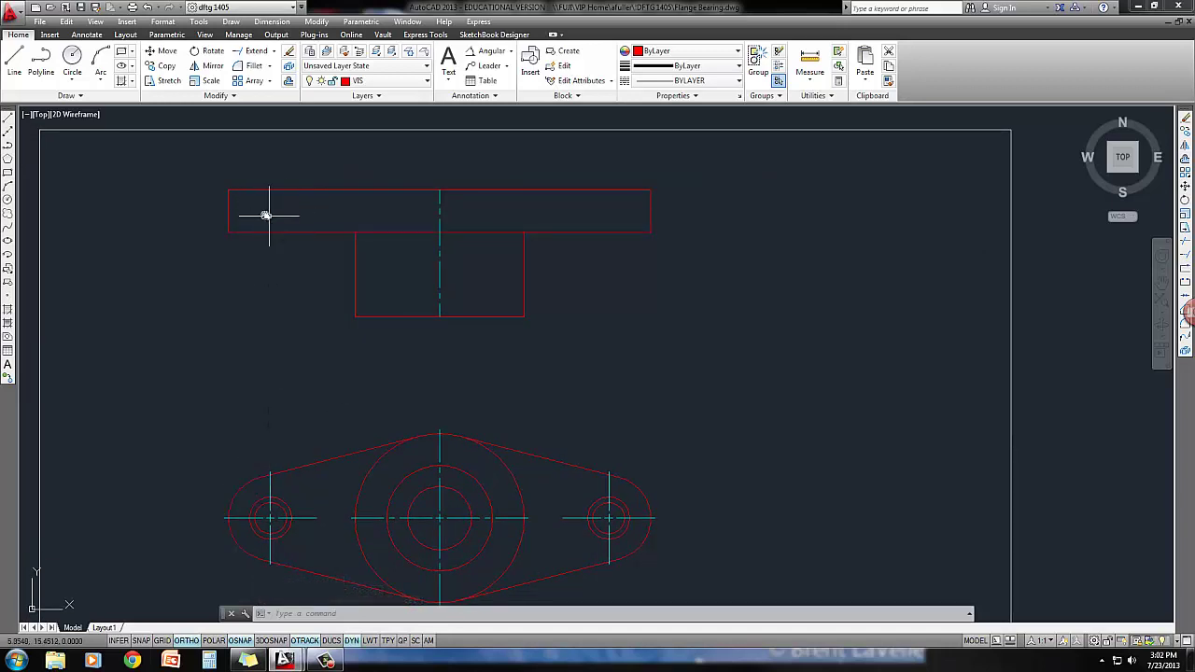
{"action": "middle_click_drag", "start_coordinate": [253, 222], "coordinate": [246, 234]}
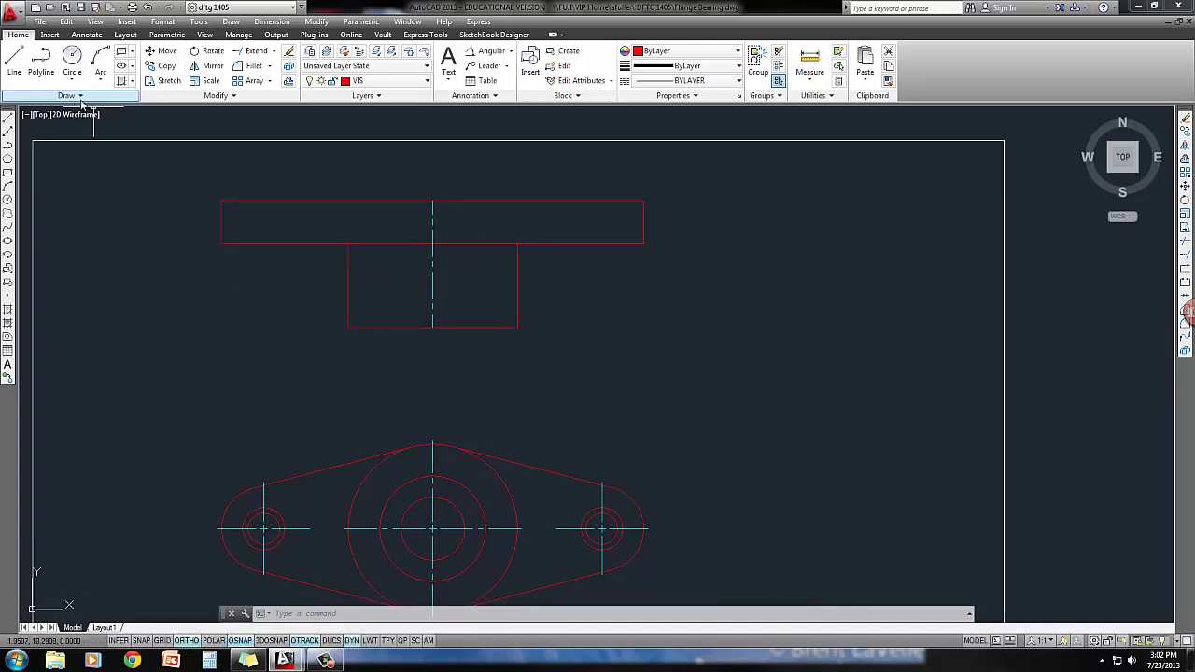
Make CEN current and draw a centreline across the plate above the left bolt hole
{"action": "left_click", "coordinate": [14, 64]}
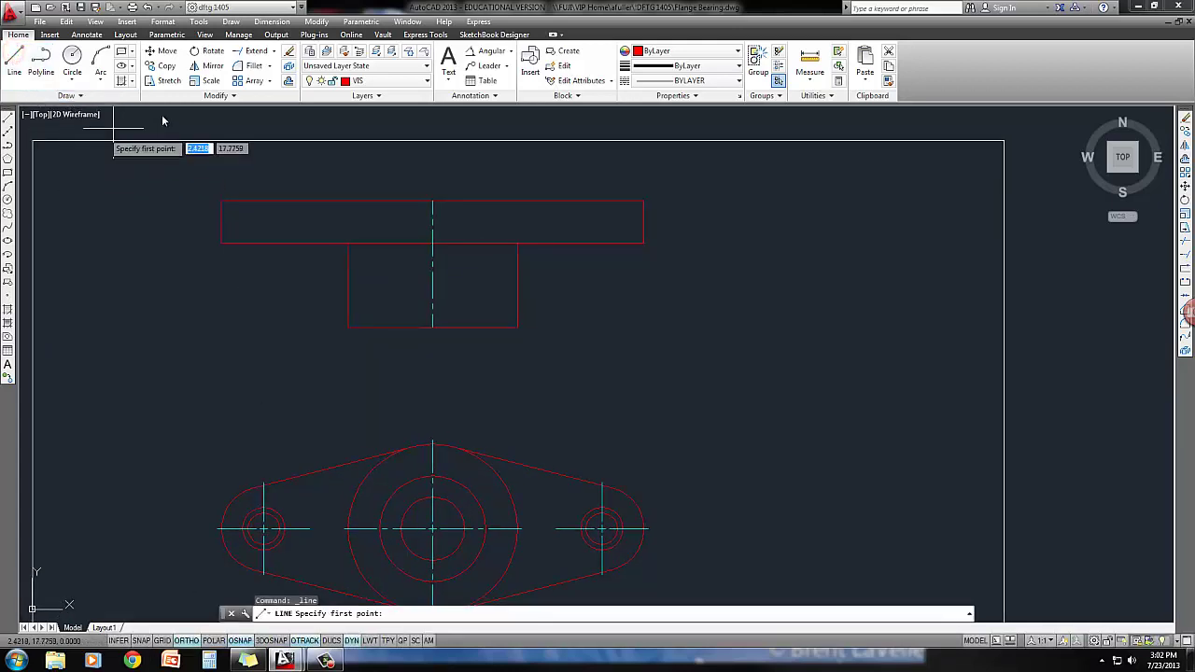
{"action": "key", "text": "Escape"}
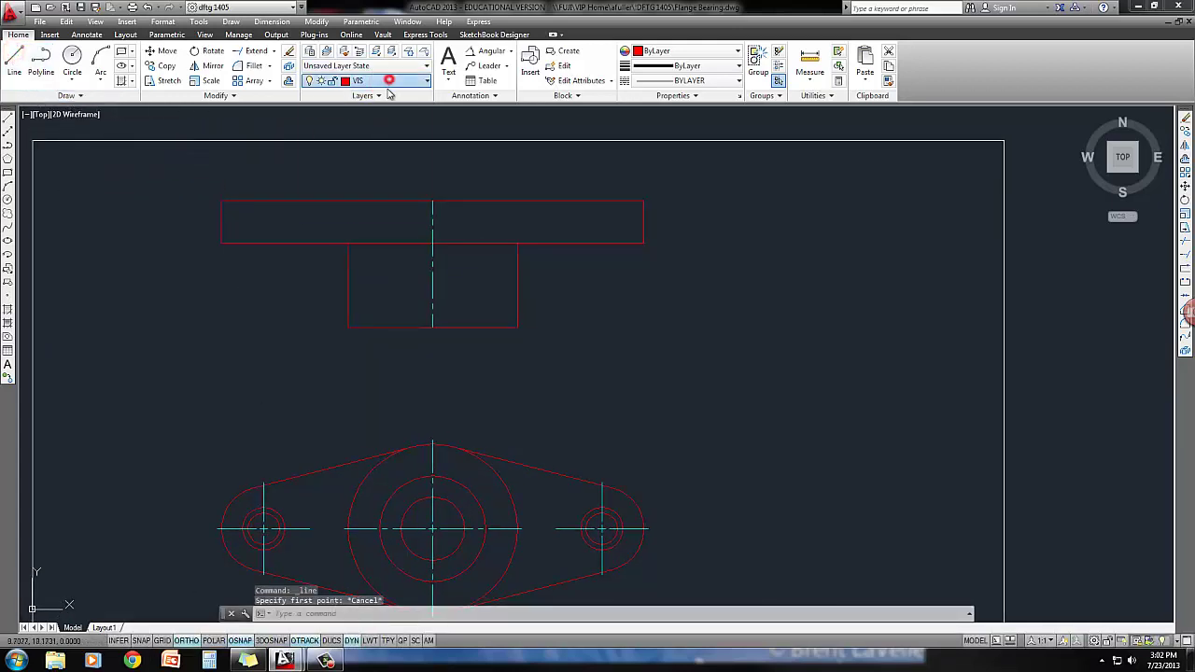
{"action": "left_click", "coordinate": [387, 80]}
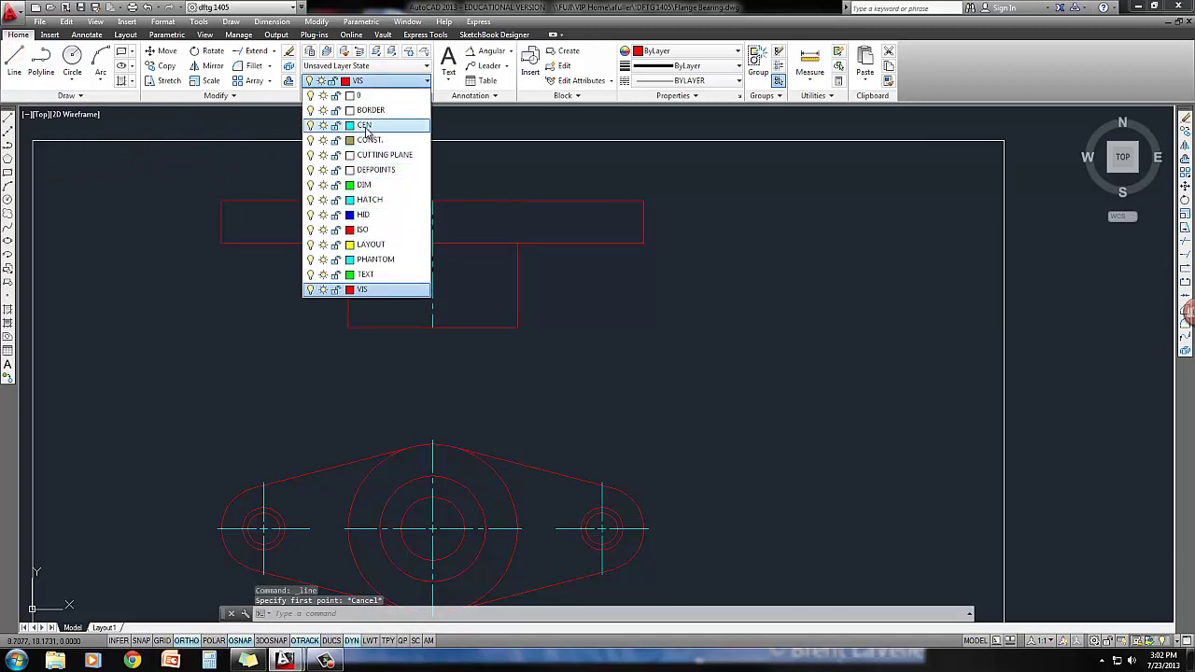
{"action": "left_click", "coordinate": [366, 127]}
{"action": "left_click", "coordinate": [14, 63]}
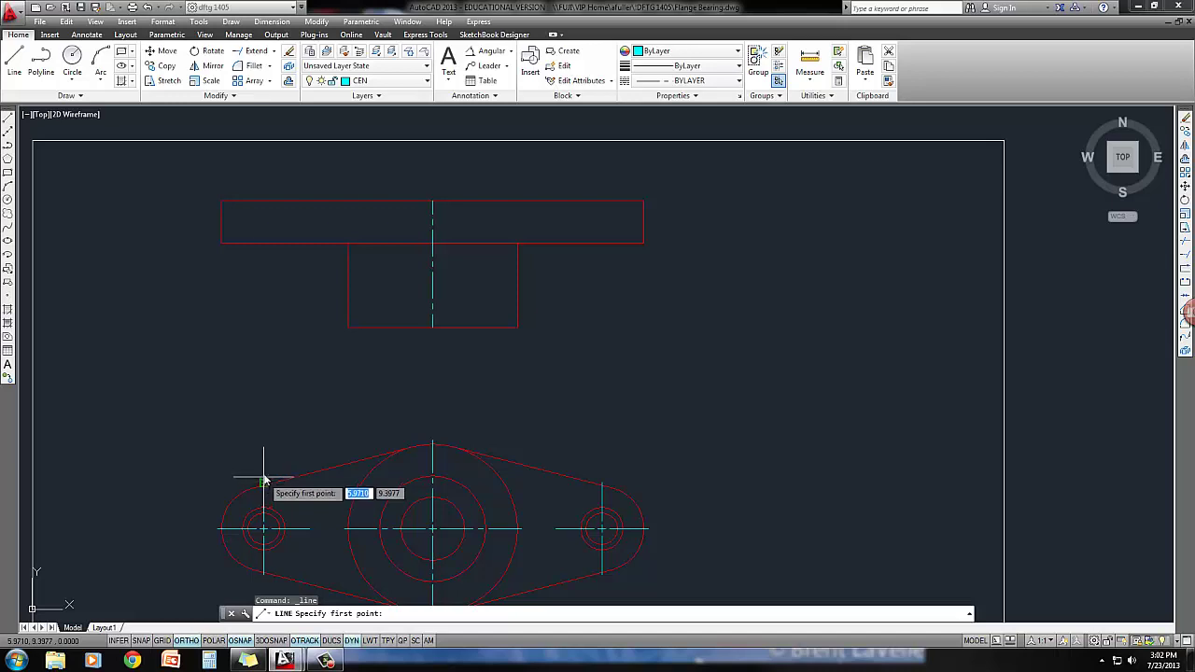
{"action": "left_click", "coordinate": [262, 243]}
{"action": "left_click", "coordinate": [263, 205]}
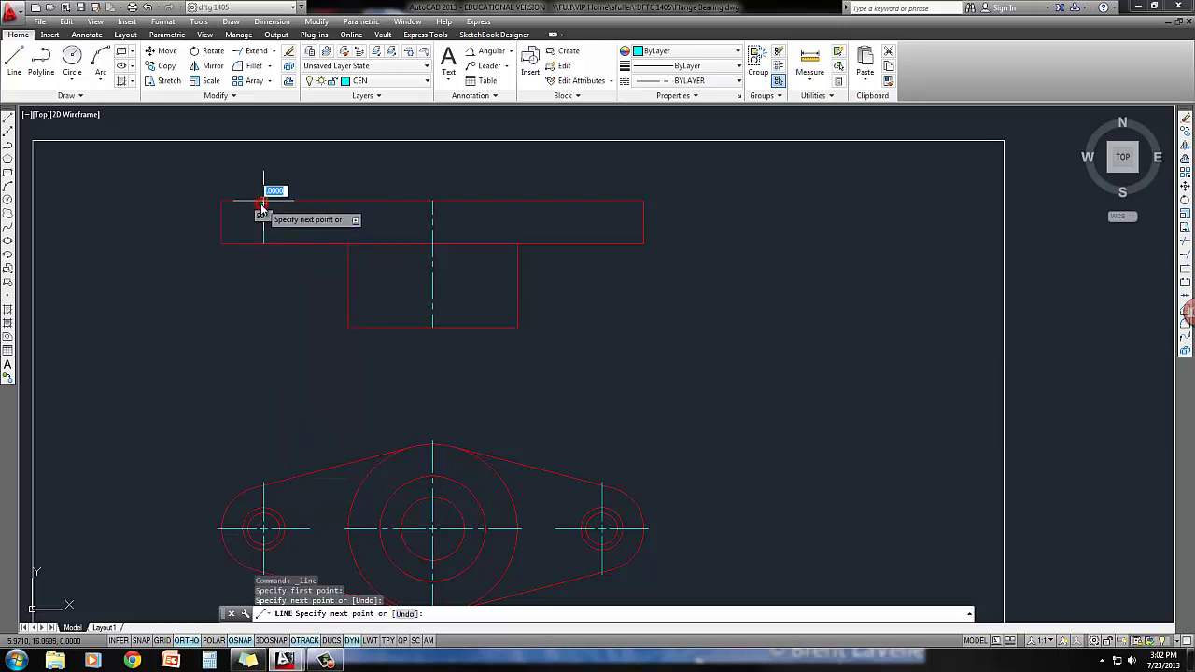
{"action": "key", "text": "Return"}
Draw the matching centreline above the right bolt hole and turn on object snap tracking
{"action": "left_click", "coordinate": [14, 63]}
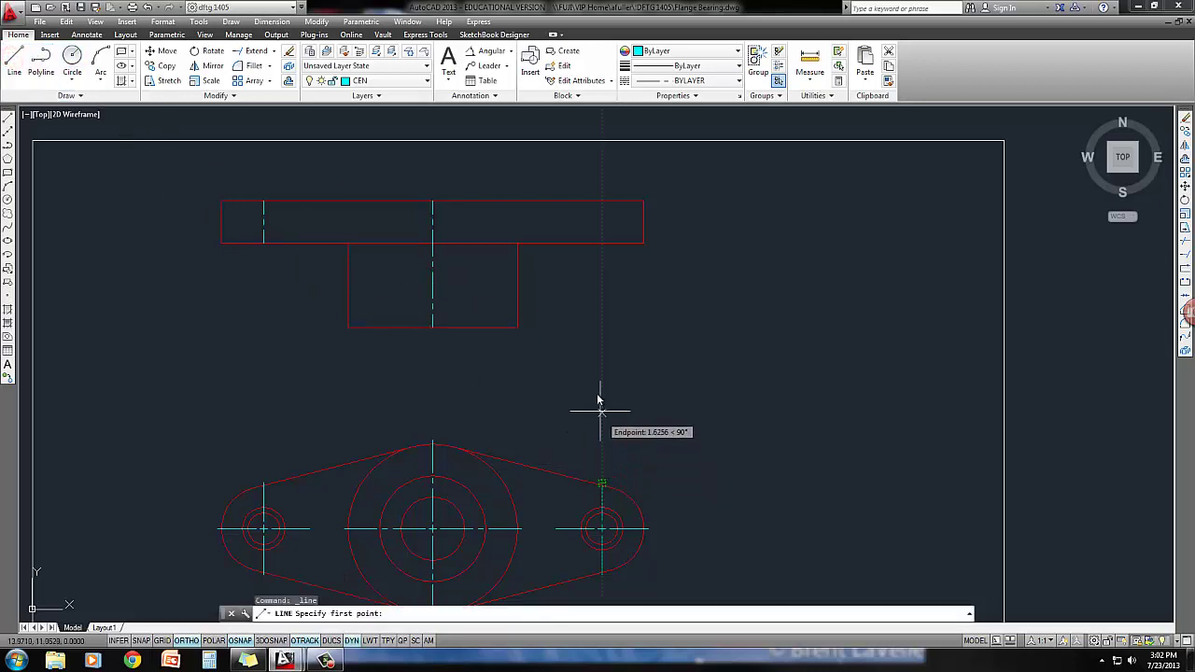
{"action": "left_click", "coordinate": [602, 243]}
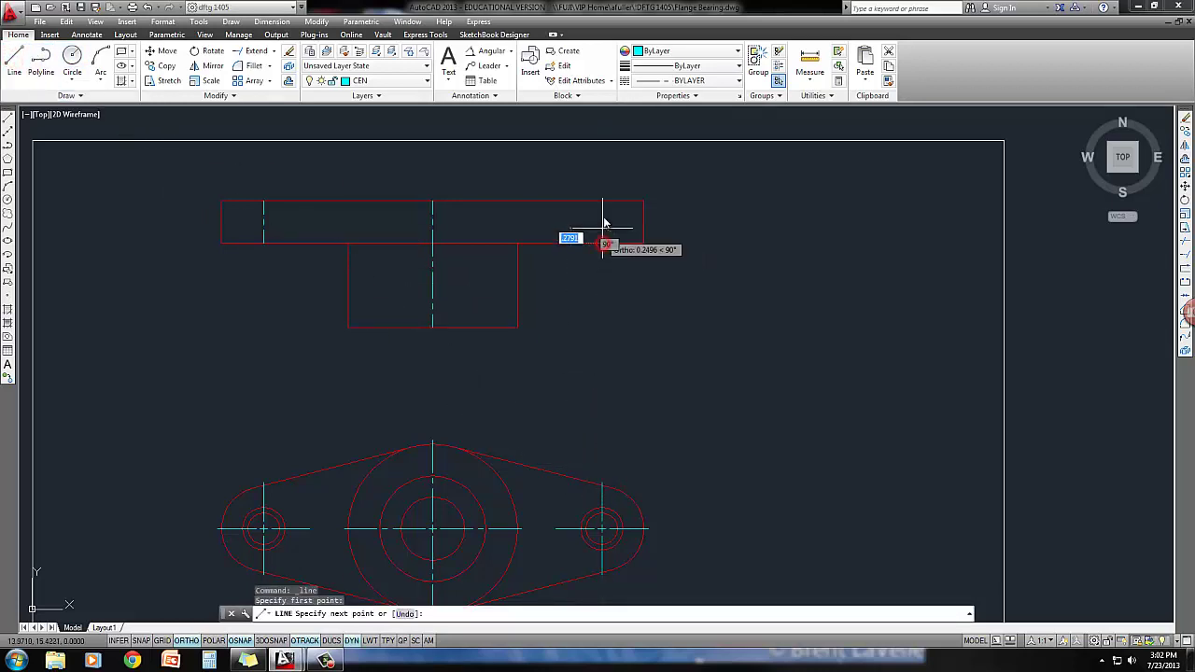
{"action": "left_click", "coordinate": [603, 200]}
{"action": "key", "text": "Return"}
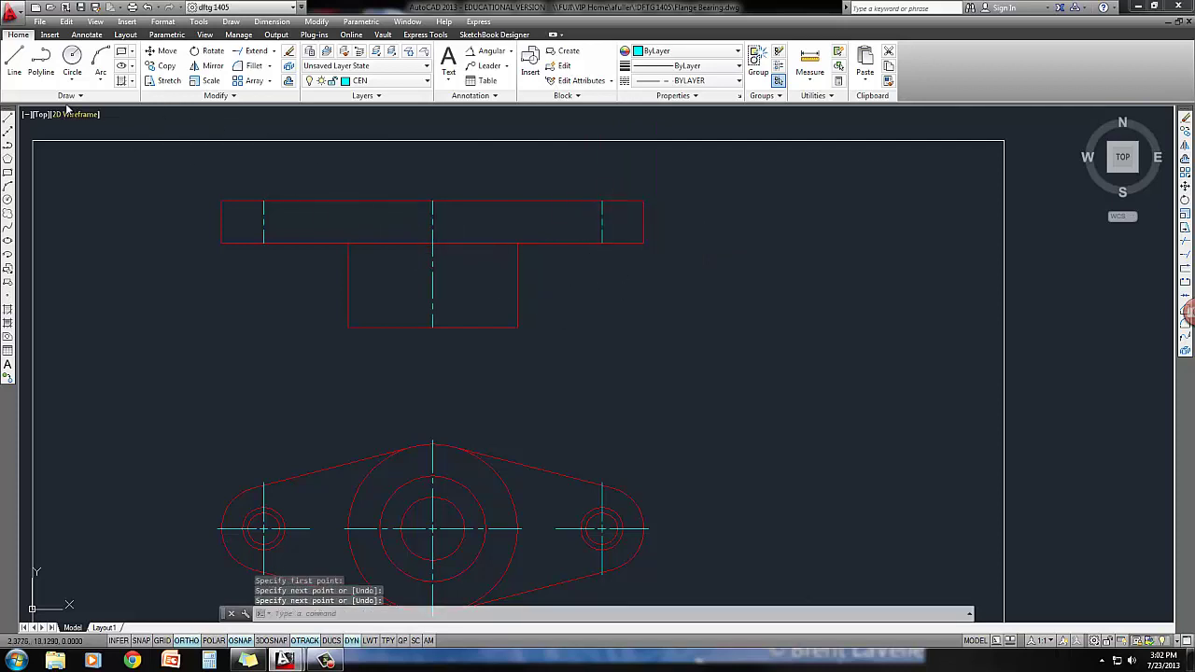
{"action": "left_click", "coordinate": [16, 71]}
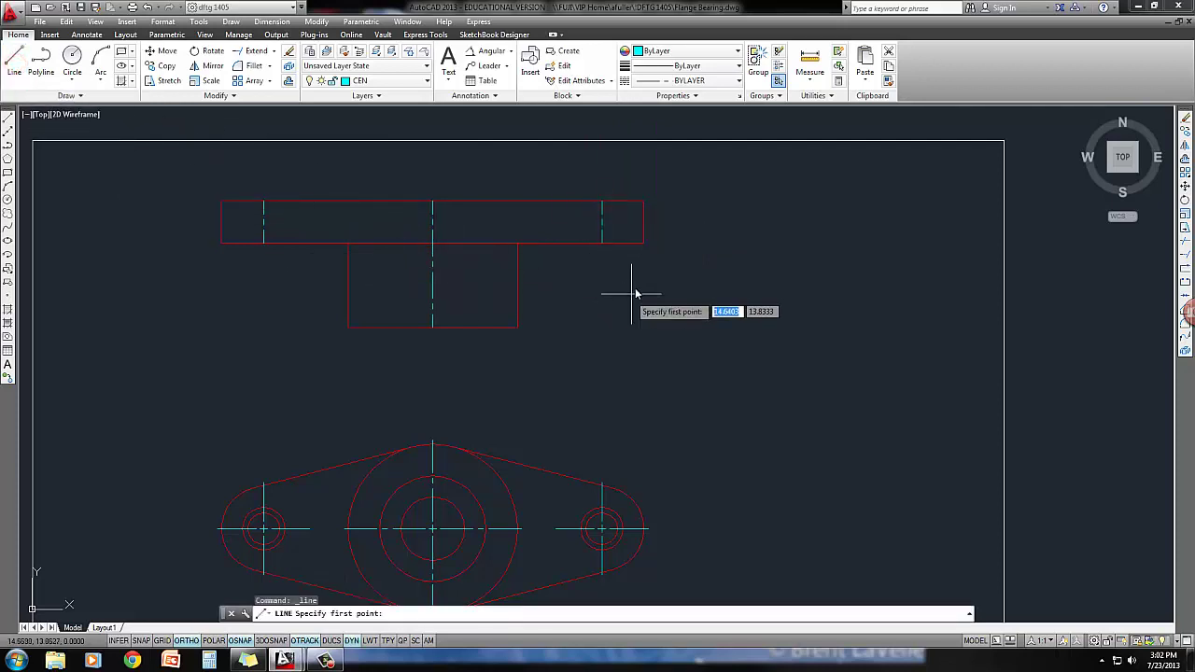
{"action": "left_click", "coordinate": [314, 639]}
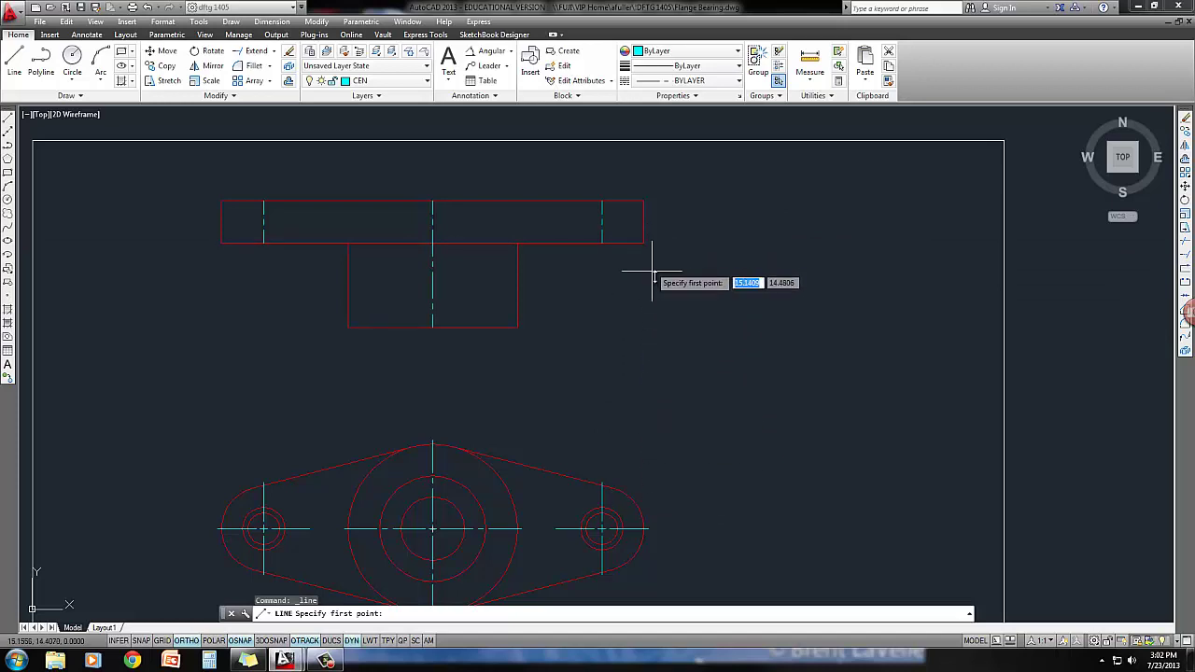
Cancel the pending line, nudge the view right, and open the Layers dropdown
{"action": "key", "text": "Escape"}
{"action": "key", "text": "Escape"}
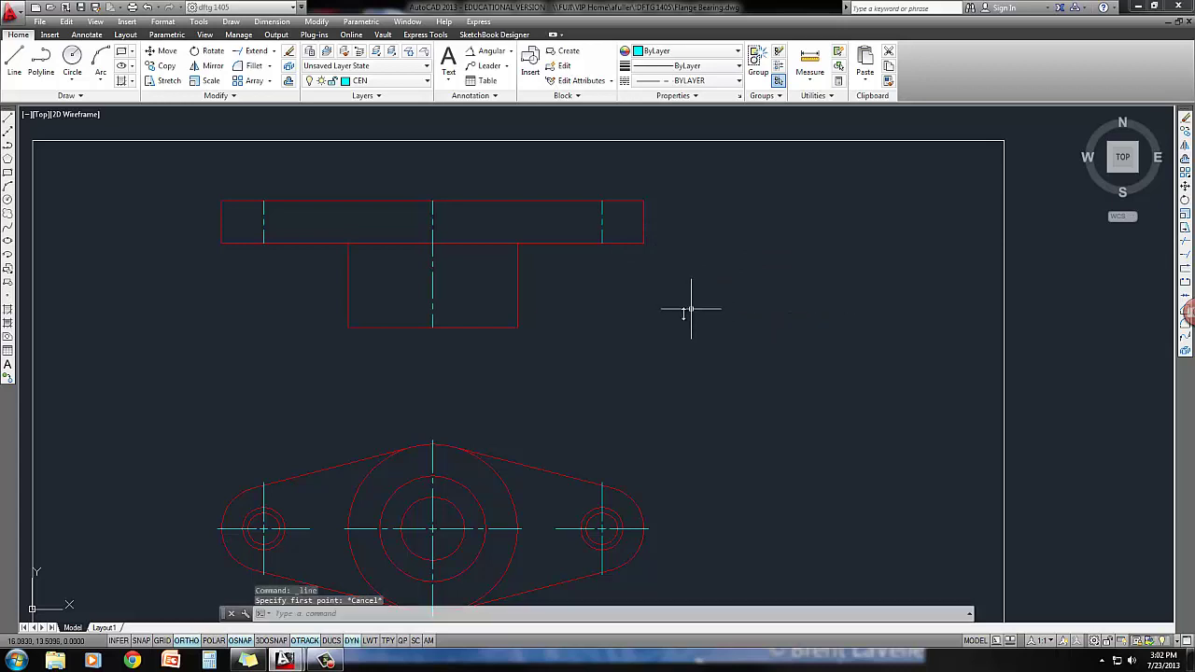
{"action": "middle_click_drag", "start_coordinate": [648, 329], "coordinate": [665, 329]}
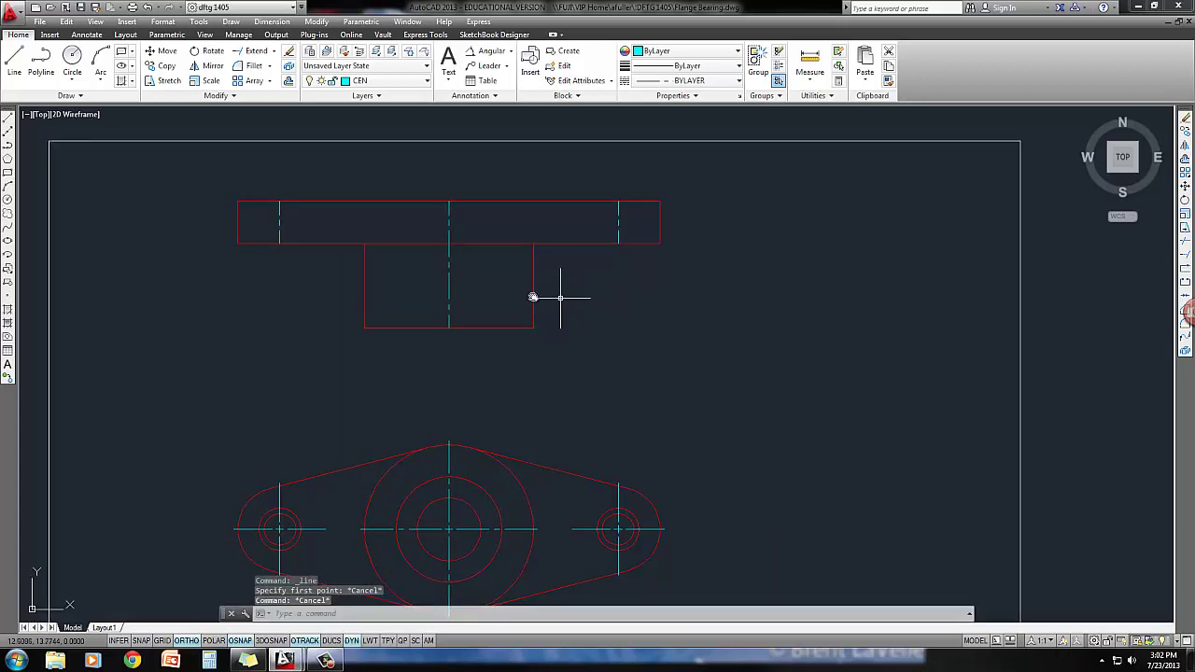
{"action": "middle_click_drag", "start_coordinate": [358, 325], "coordinate": [368, 321]}
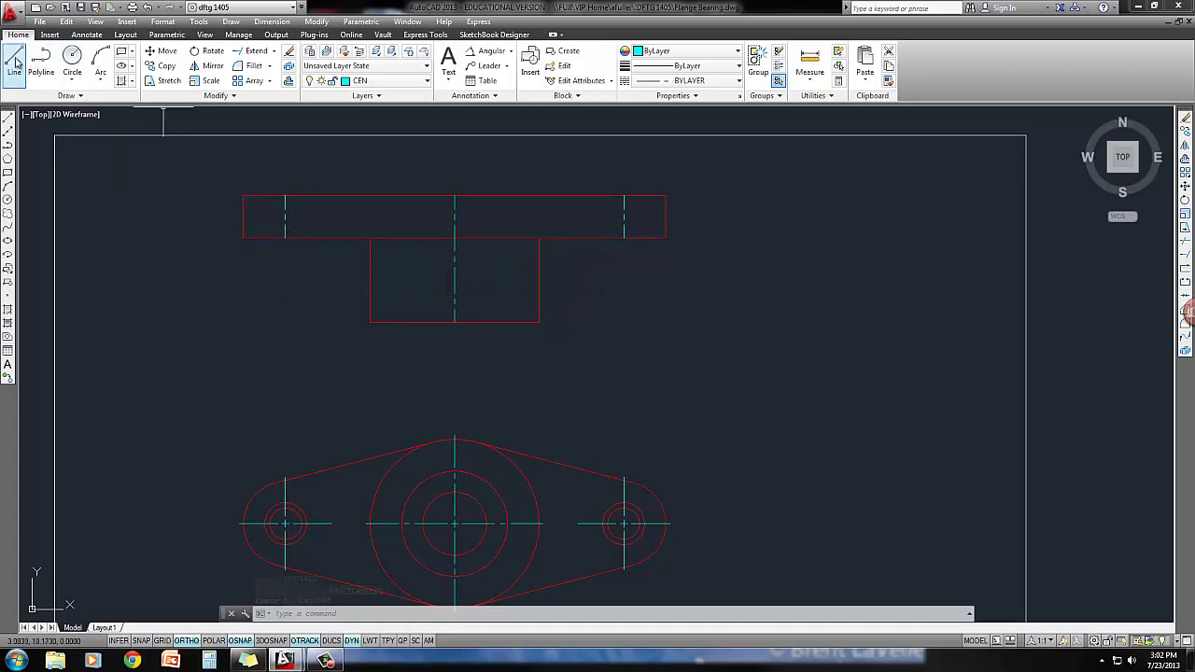
{"action": "left_click", "coordinate": [394, 82]}
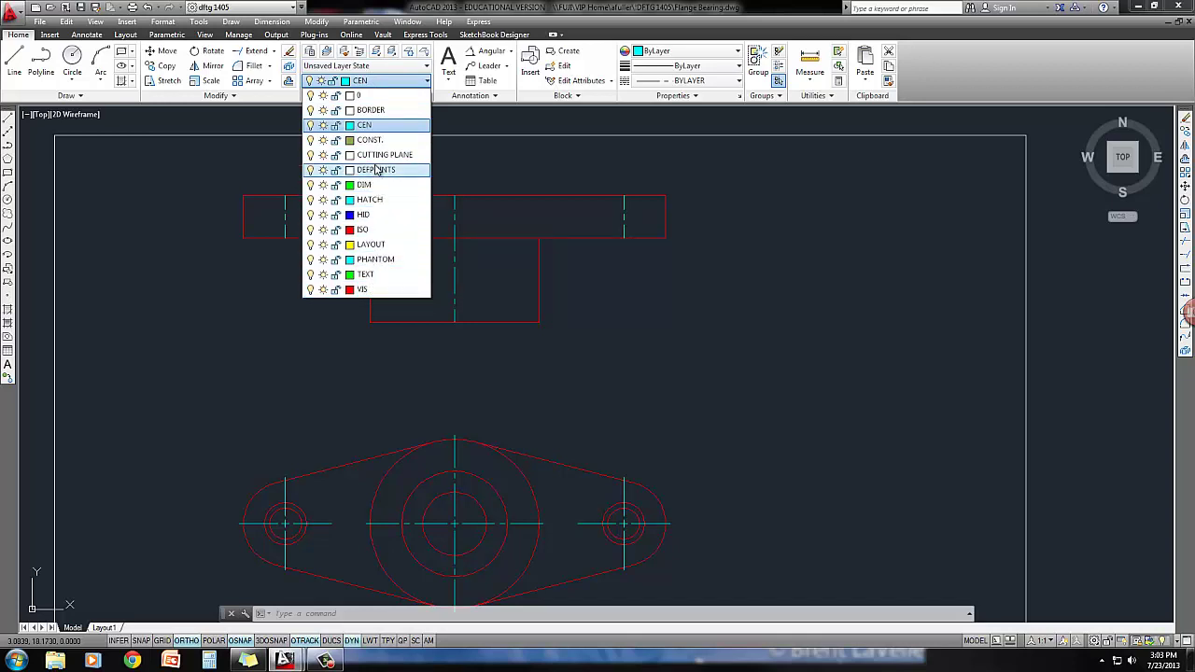
Set the blue HID hidden-line layer as current for the next lines
{"action": "left_click", "coordinate": [372, 216]}
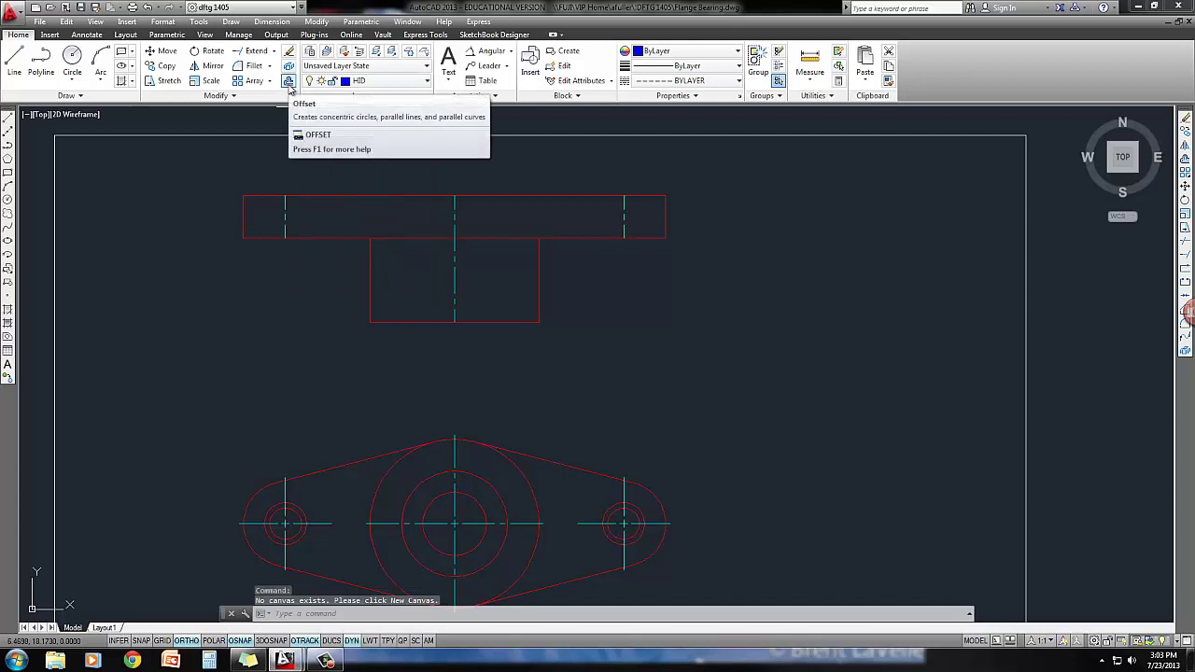
{"action": "left_click", "coordinate": [289, 82]}
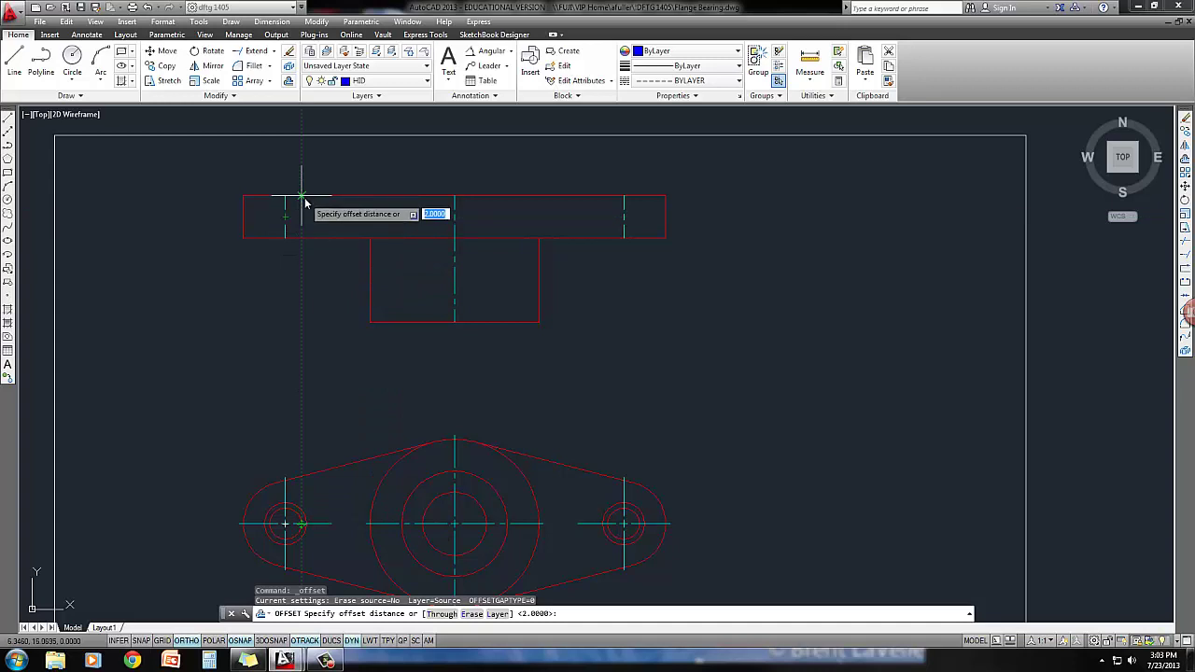
{"action": "key", "text": "Escape"}
{"action": "key", "text": "Escape"}
{"action": "key", "text": "Escape"}
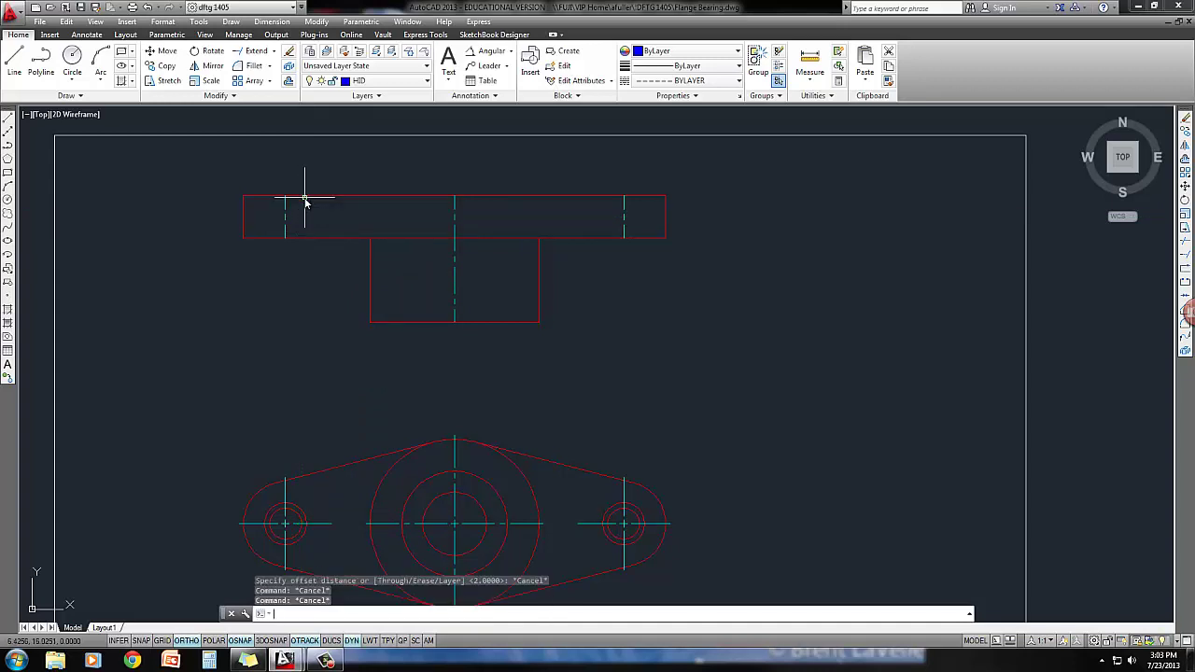
{"action": "left_click", "coordinate": [288, 81]}
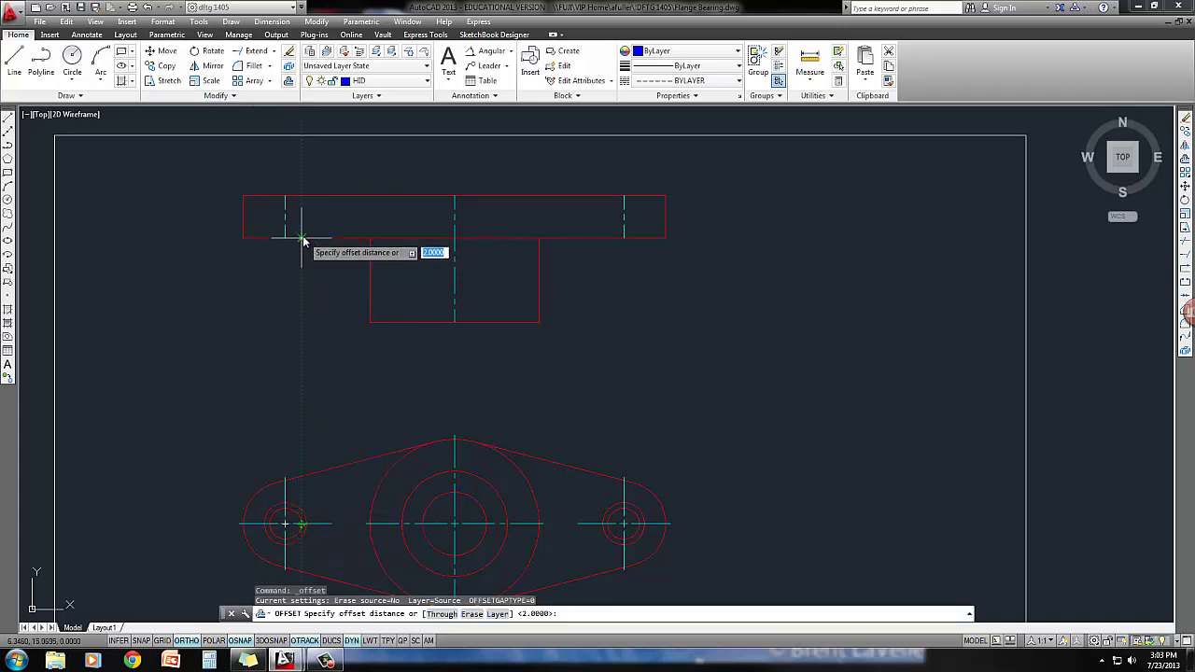
{"action": "key", "text": "Escape"}
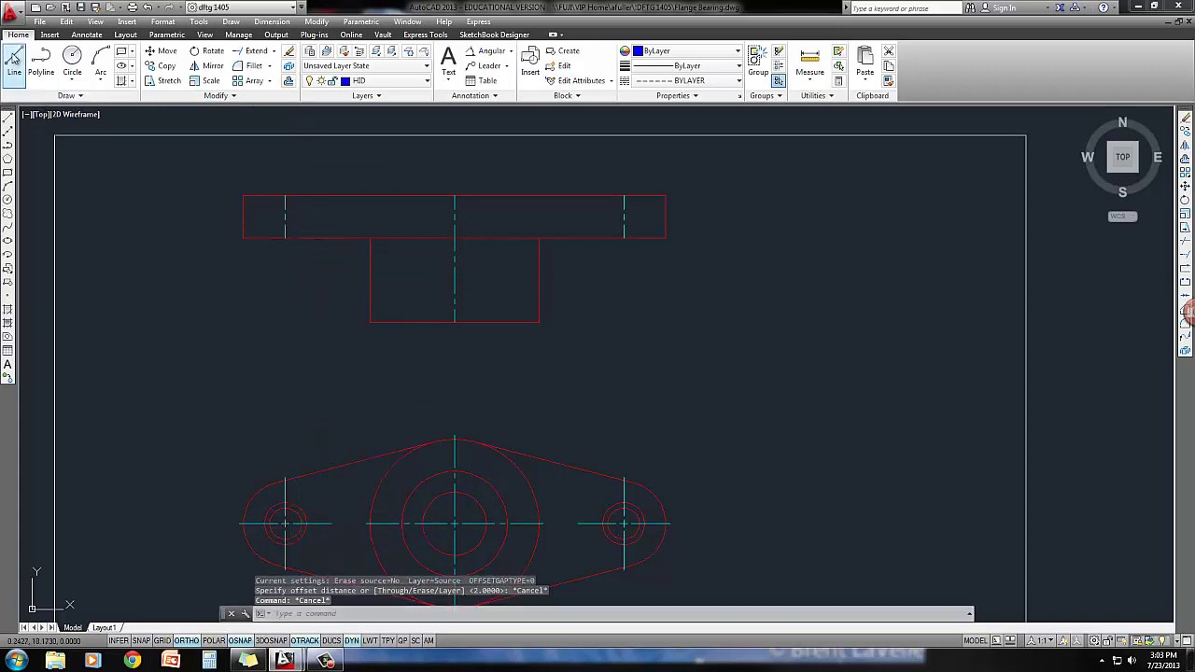
{"action": "left_click", "coordinate": [14, 58]}
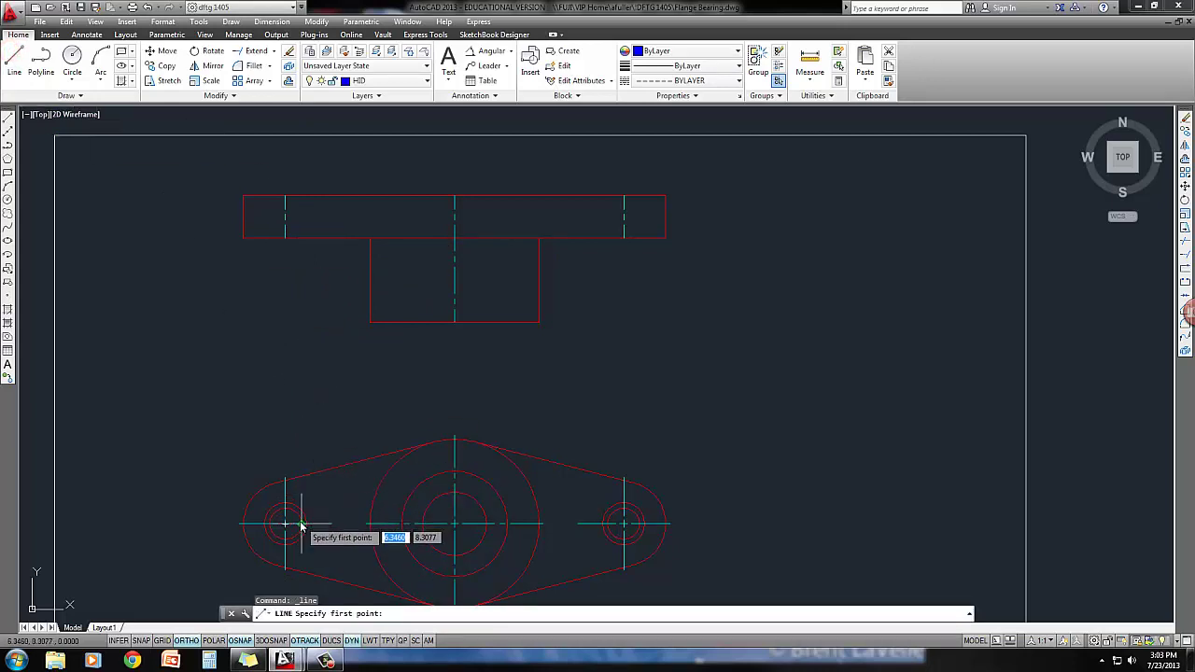
Draw a trial hidden line at the left bolt hole, then delete it as misplaced
{"action": "mouse_move", "coordinate": [301, 523]}
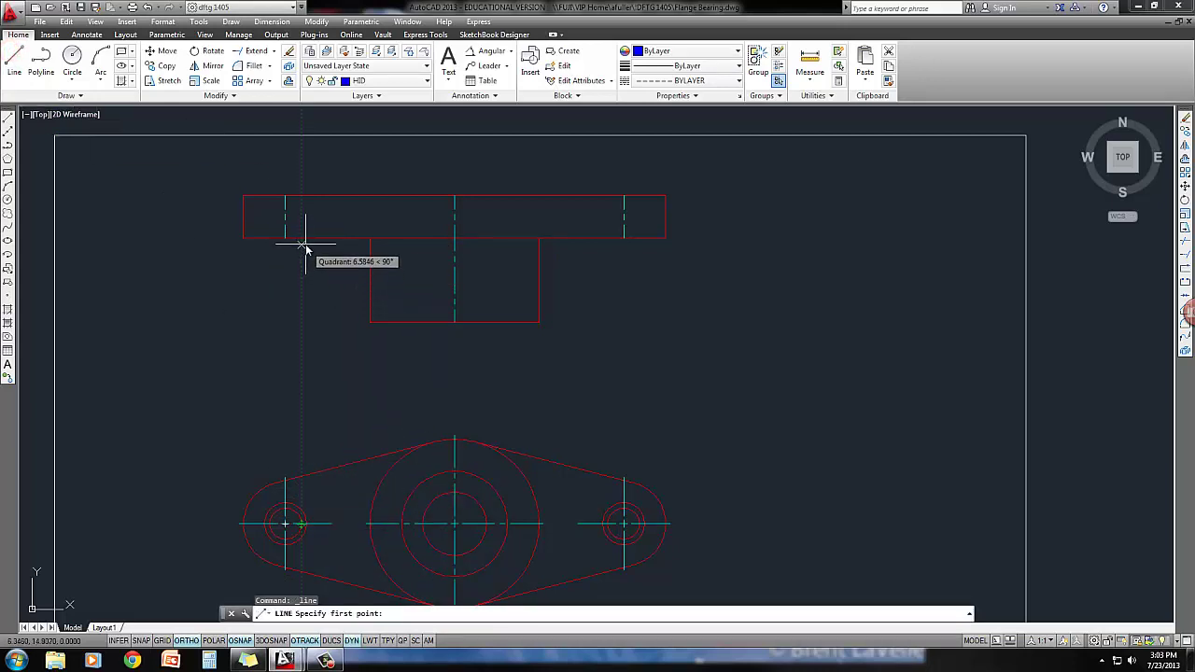
{"action": "left_click", "coordinate": [300, 197]}
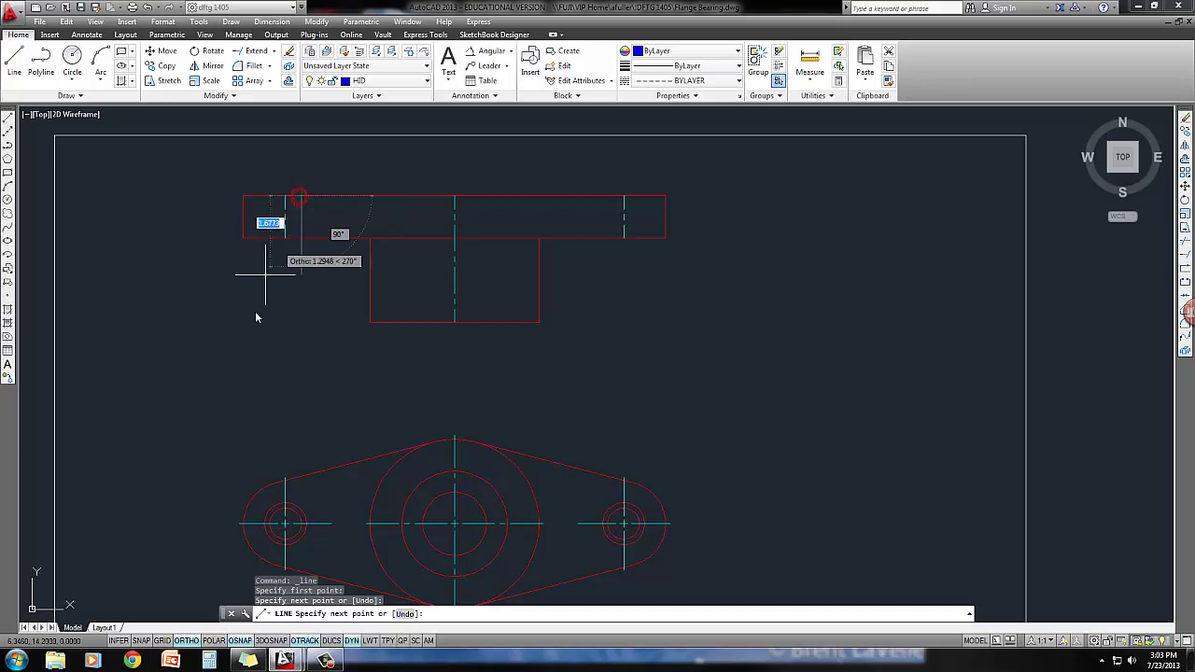
{"action": "key", "text": "Return"}
{"action": "key", "text": "Return"}
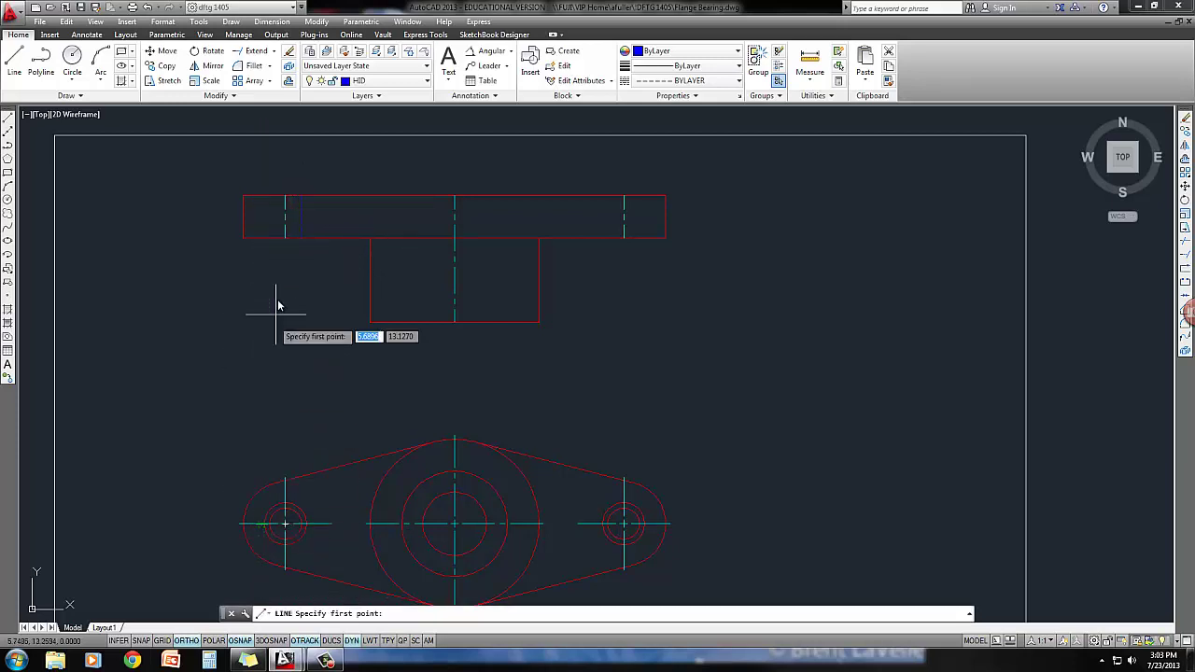
{"action": "left_click", "coordinate": [265, 238]}
{"action": "left_click", "coordinate": [266, 198]}
{"action": "key", "text": "Return"}
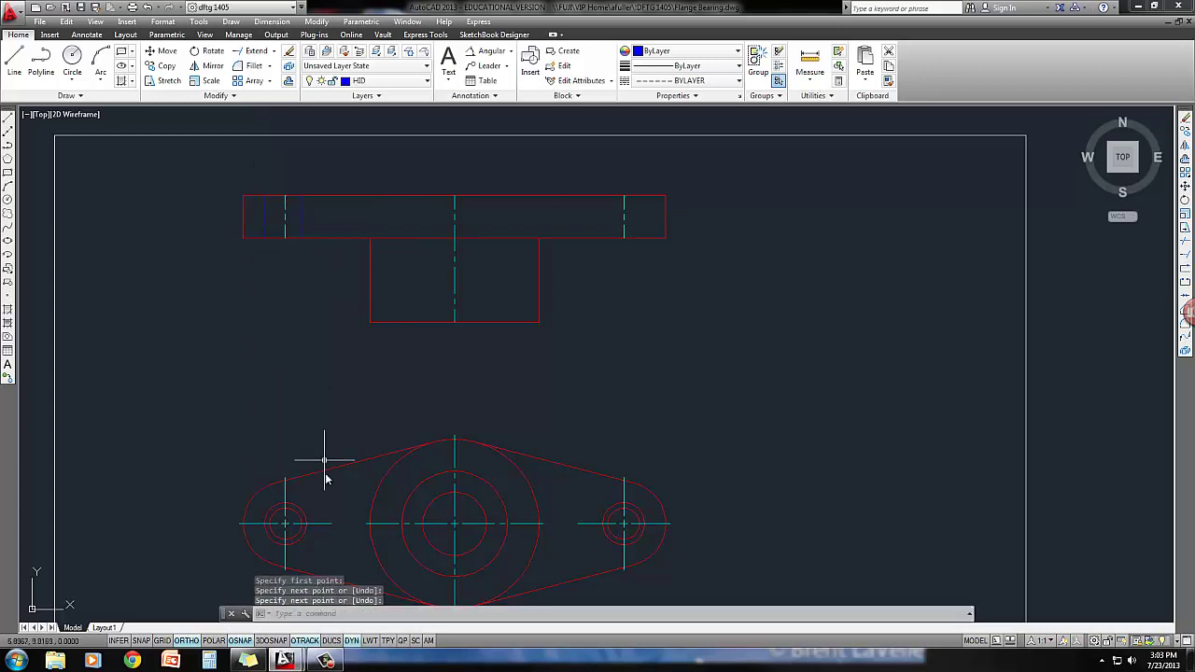
{"action": "left_click_drag", "start_coordinate": [273, 227], "coordinate": [258, 219]}
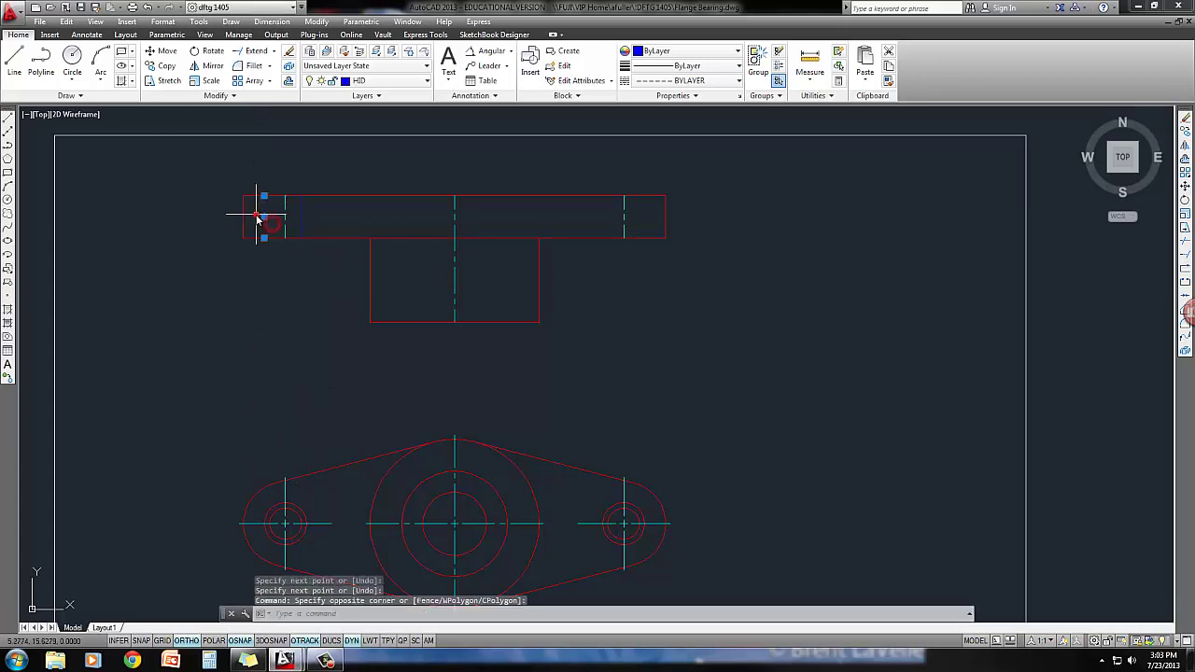
{"action": "key", "text": "Delete"}
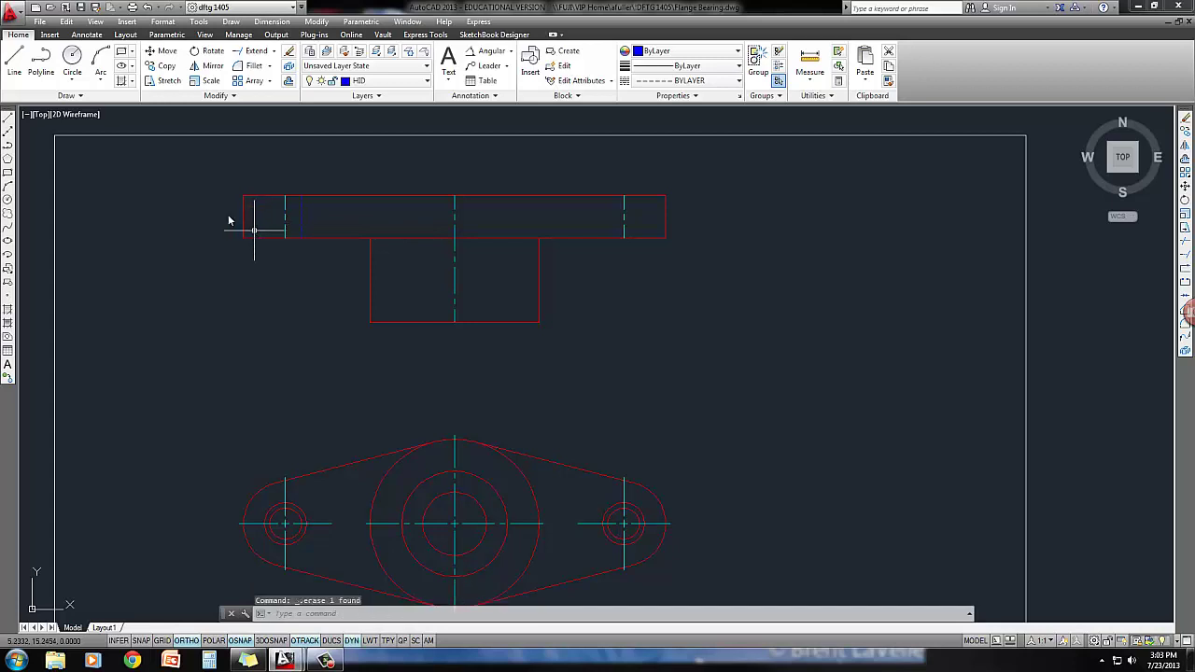
Redraw a short vertical hidden line down from the flange's top edge at the left bolt hole
{"action": "left_click", "coordinate": [14, 68]}
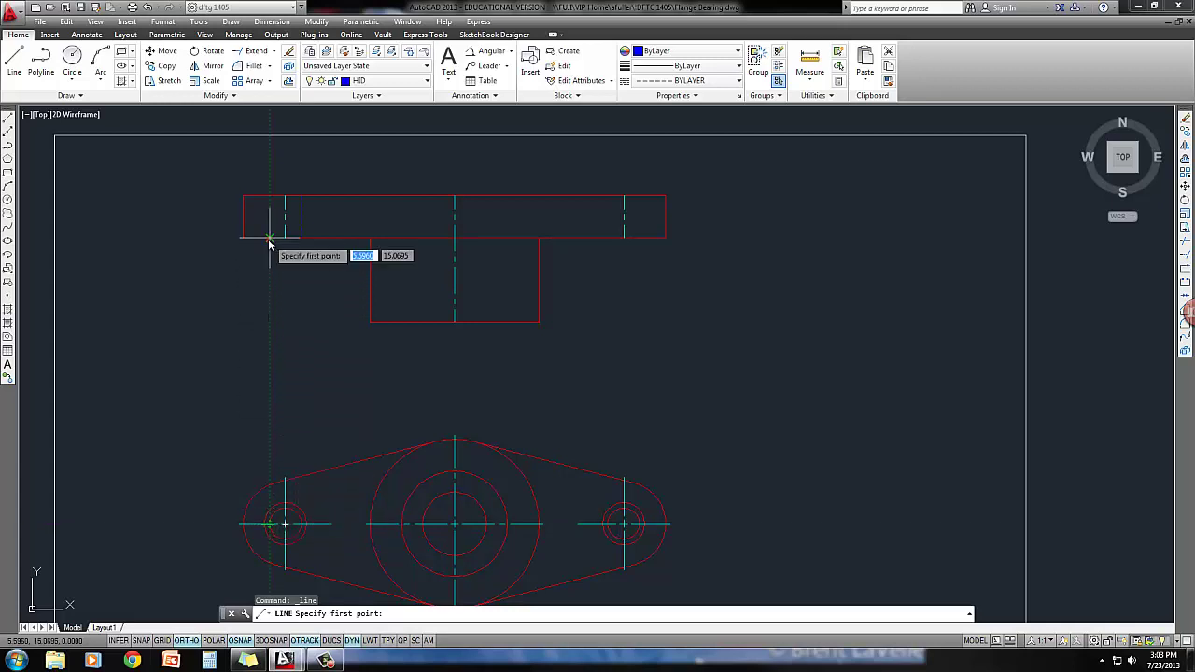
{"action": "left_click", "coordinate": [268, 198]}
{"action": "left_click", "coordinate": [264, 271]}
{"action": "key", "text": "Return"}
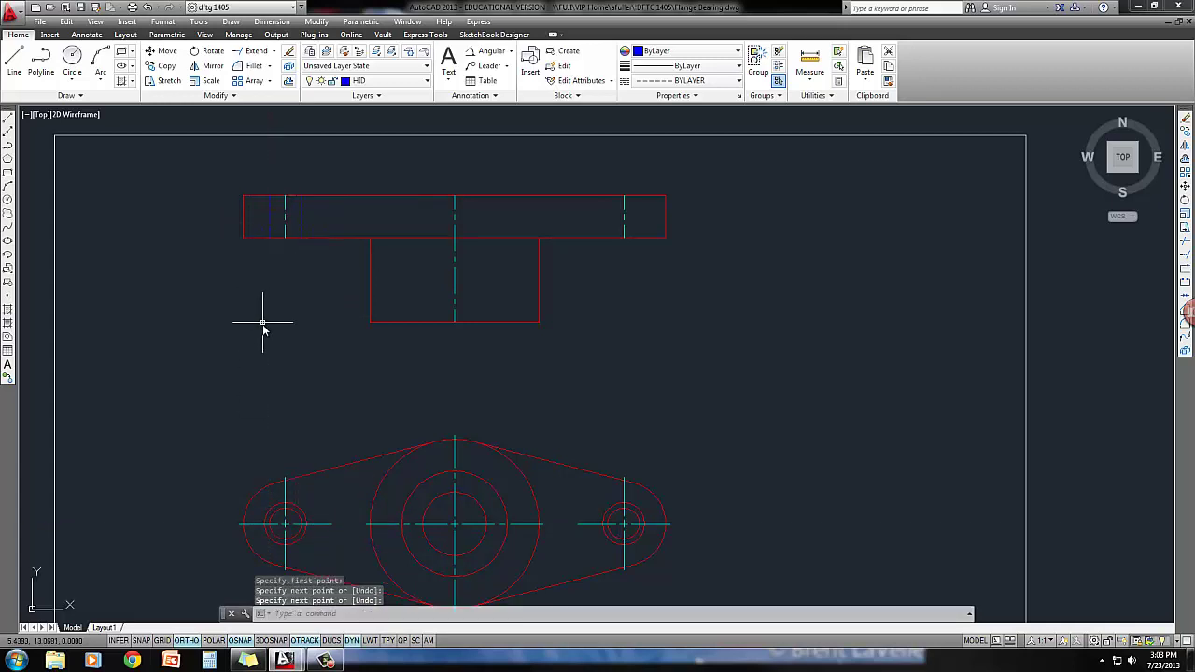
{"action": "middle_click_drag", "start_coordinate": [263, 334], "coordinate": [256, 319]}
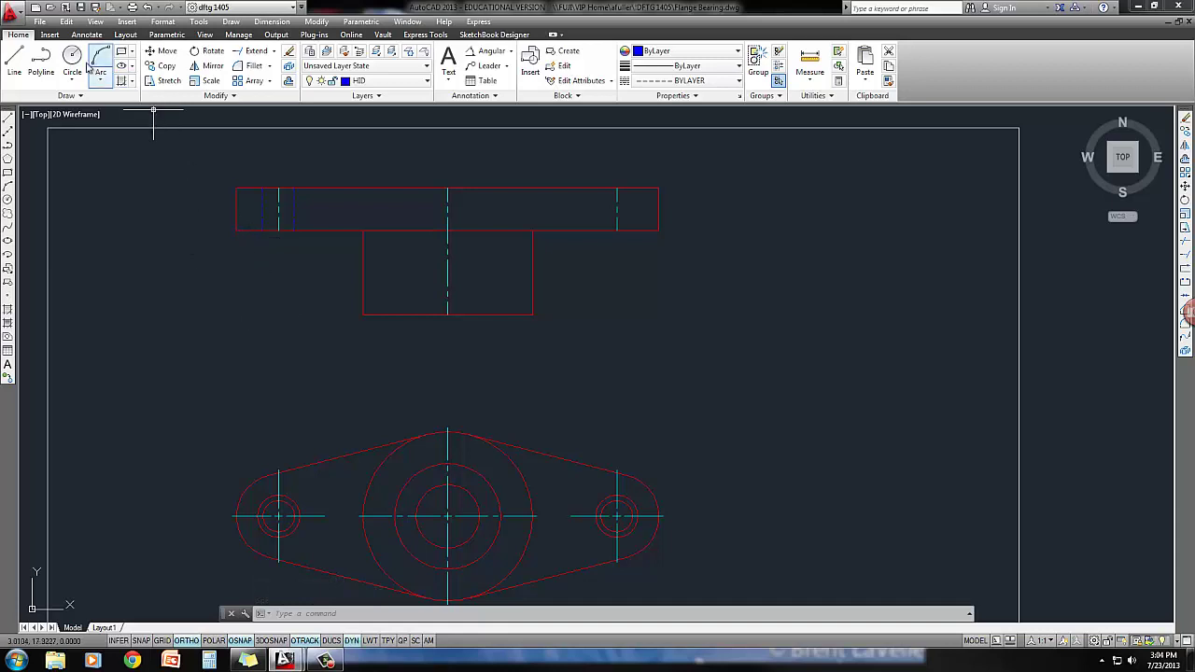
Draw the left bolt hole's second hidden line, starting with a 0.125 vertical segment
{"action": "left_click", "coordinate": [15, 71]}
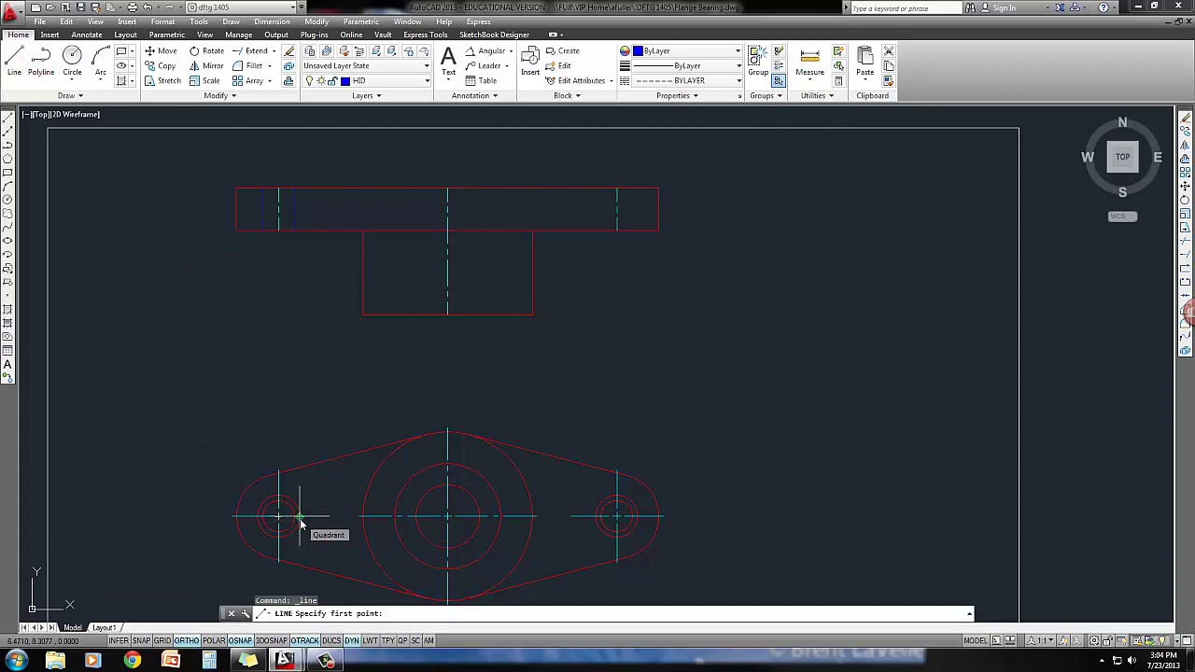
{"action": "left_click", "coordinate": [299, 232]}
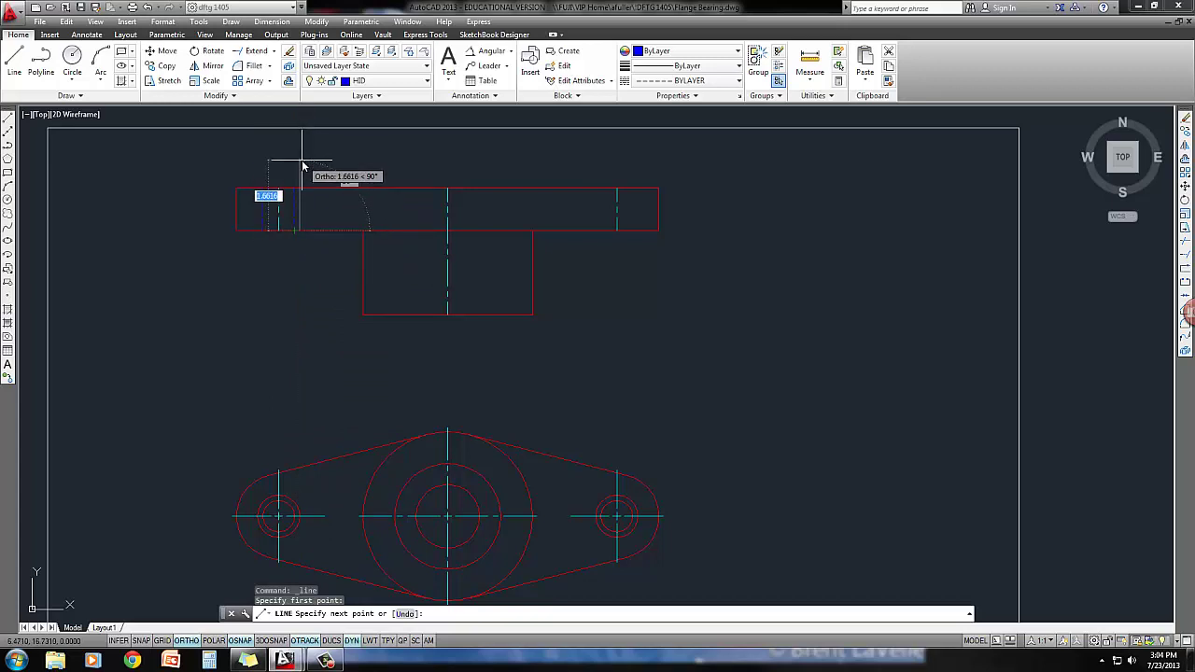
{"action": "type", "text": ".125"}
{"action": "key", "text": "Return"}
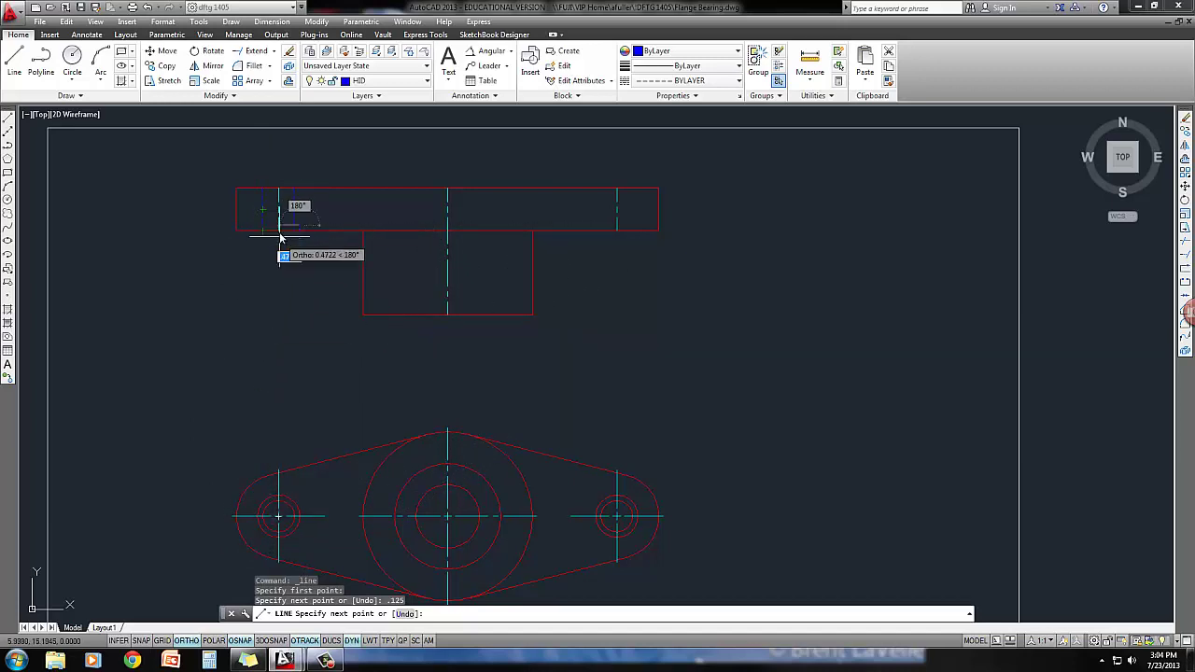
{"action": "scroll", "coordinate": [280, 236], "scroll_direction": "up", "scroll_amount": 2}
{"action": "scroll", "coordinate": [287, 280], "scroll_direction": "down", "scroll_amount": 2}
{"action": "middle_click_drag", "start_coordinate": [288, 281], "coordinate": [297, 256]}
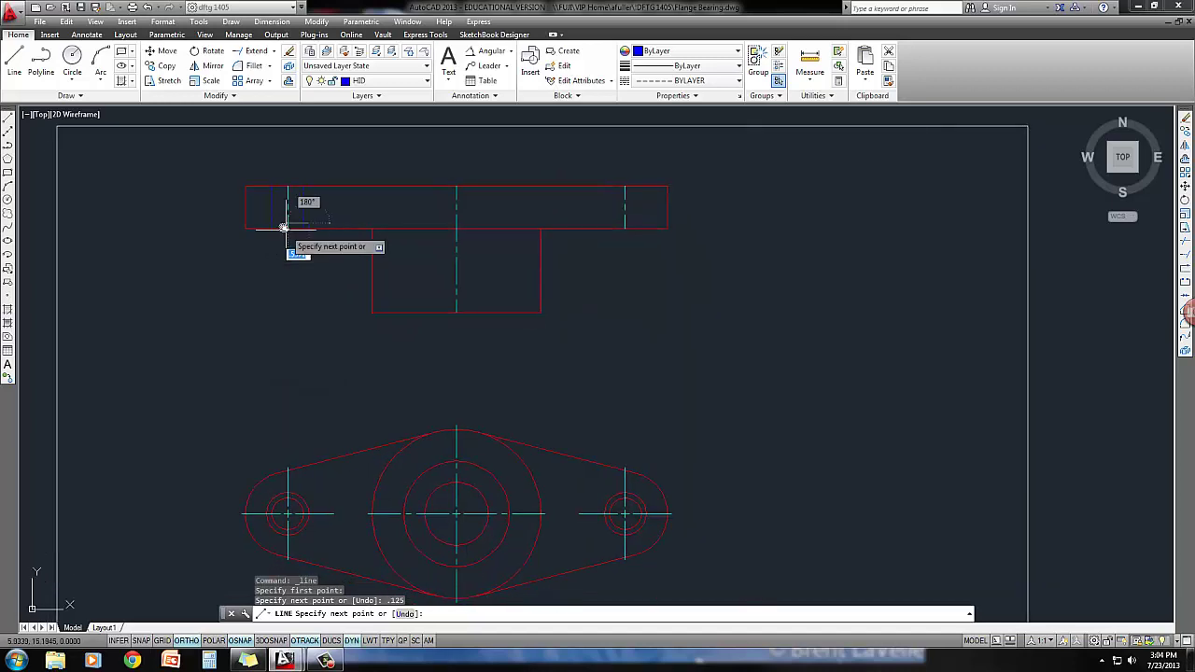
{"action": "scroll", "coordinate": [257, 227], "scroll_direction": "up", "scroll_amount": 2}
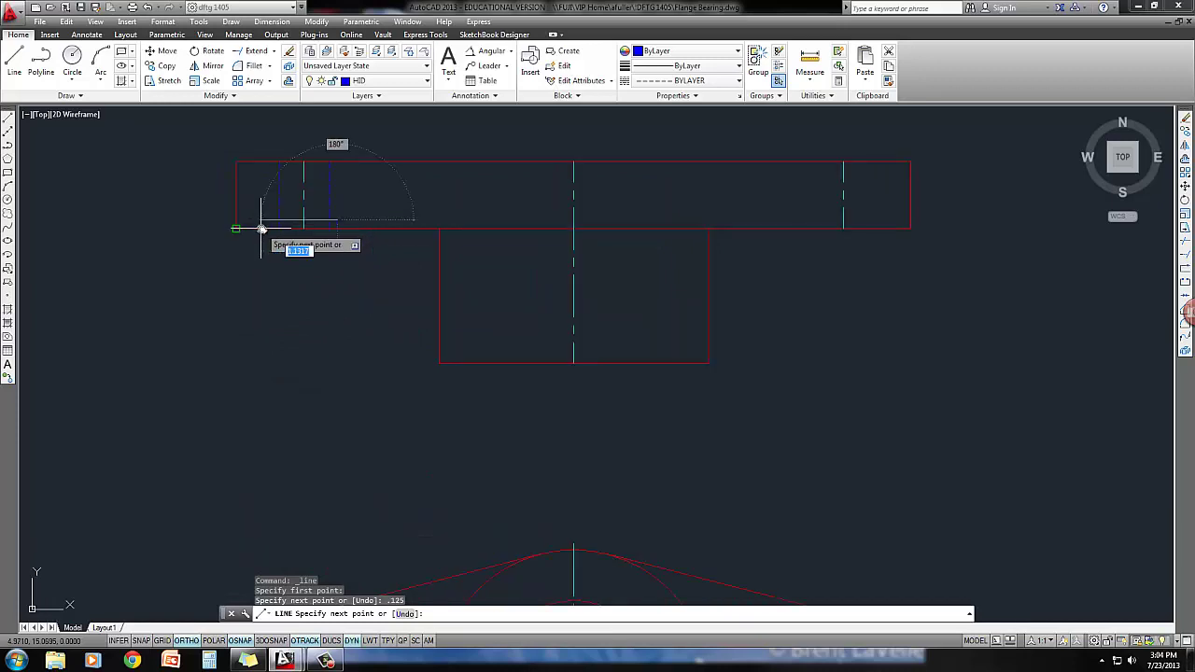
{"action": "middle_click_drag", "start_coordinate": [256, 226], "coordinate": [302, 157]}
{"action": "scroll", "coordinate": [301, 157], "scroll_direction": "down", "scroll_amount": 2}
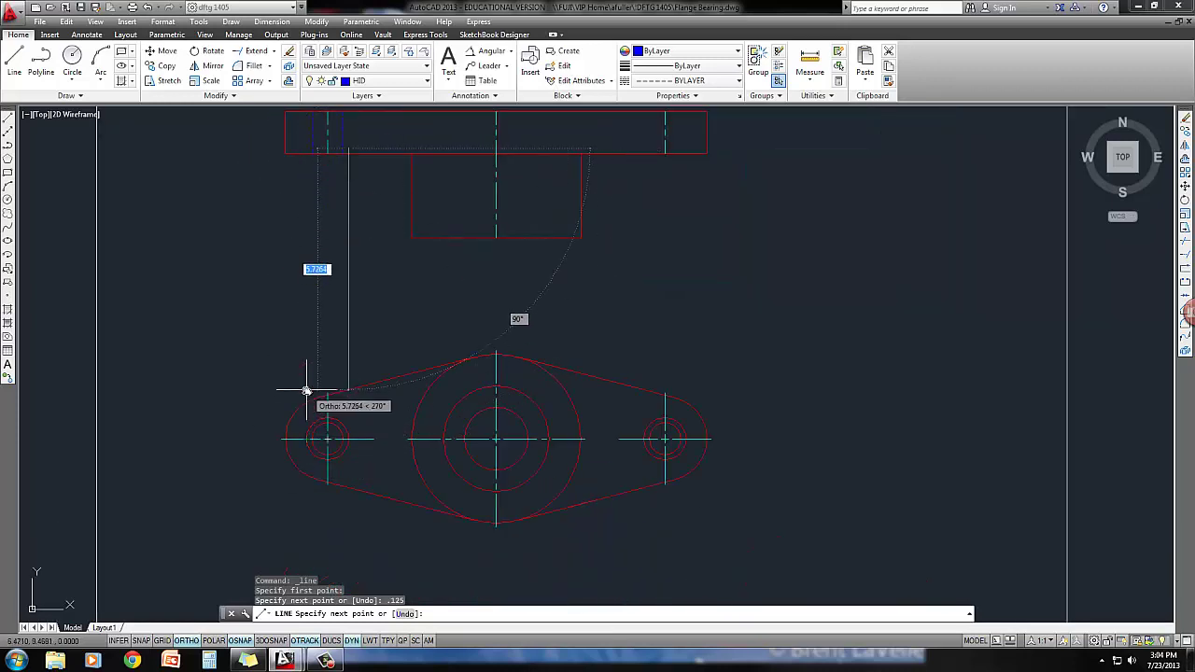
{"action": "left_click", "coordinate": [304, 145]}
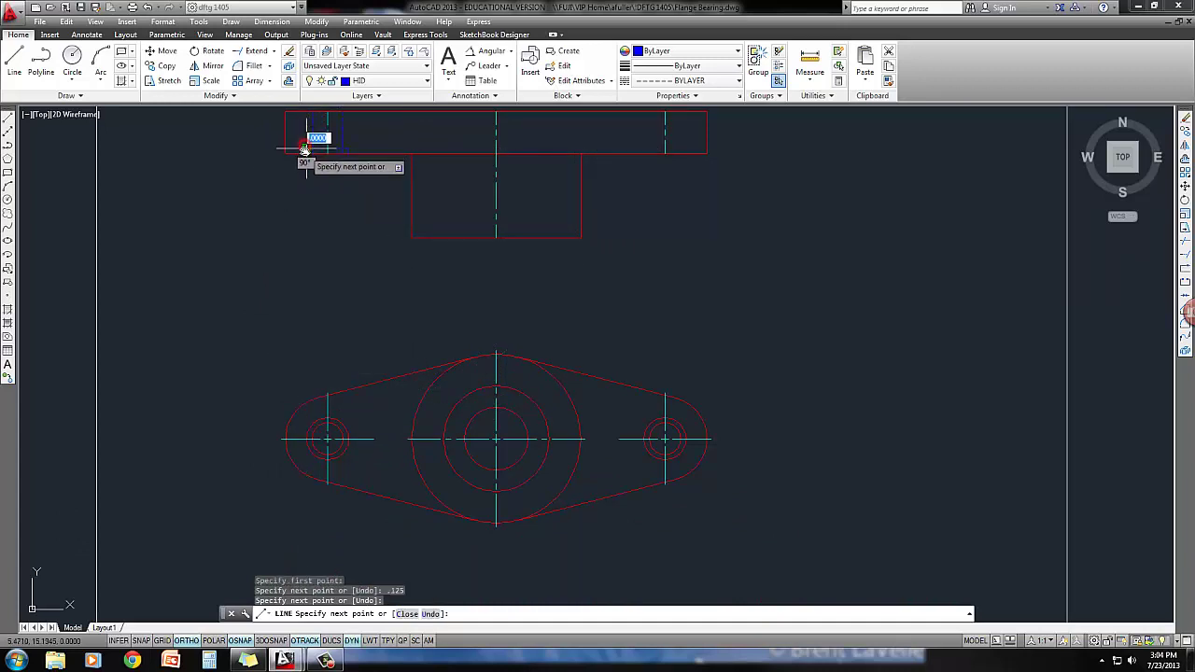
{"action": "key", "text": "Return"}
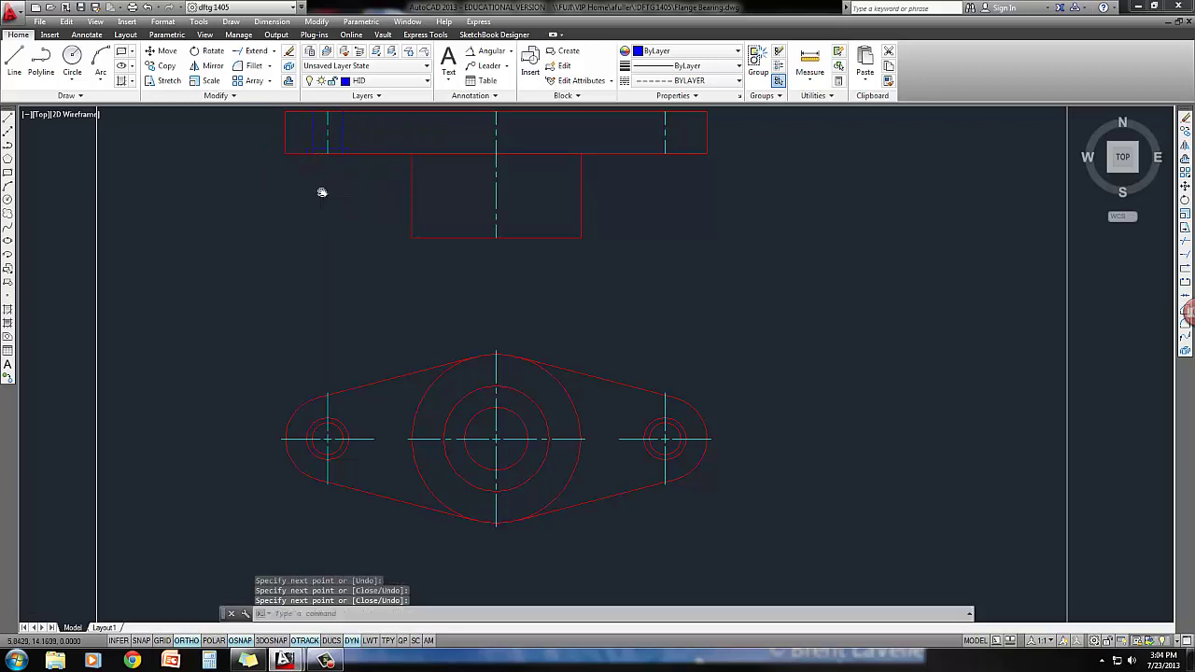
{"action": "scroll", "coordinate": [318, 190], "scroll_direction": "up", "scroll_amount": 4}
{"action": "scroll", "coordinate": [312, 350], "scroll_direction": "up", "scroll_amount": 5}
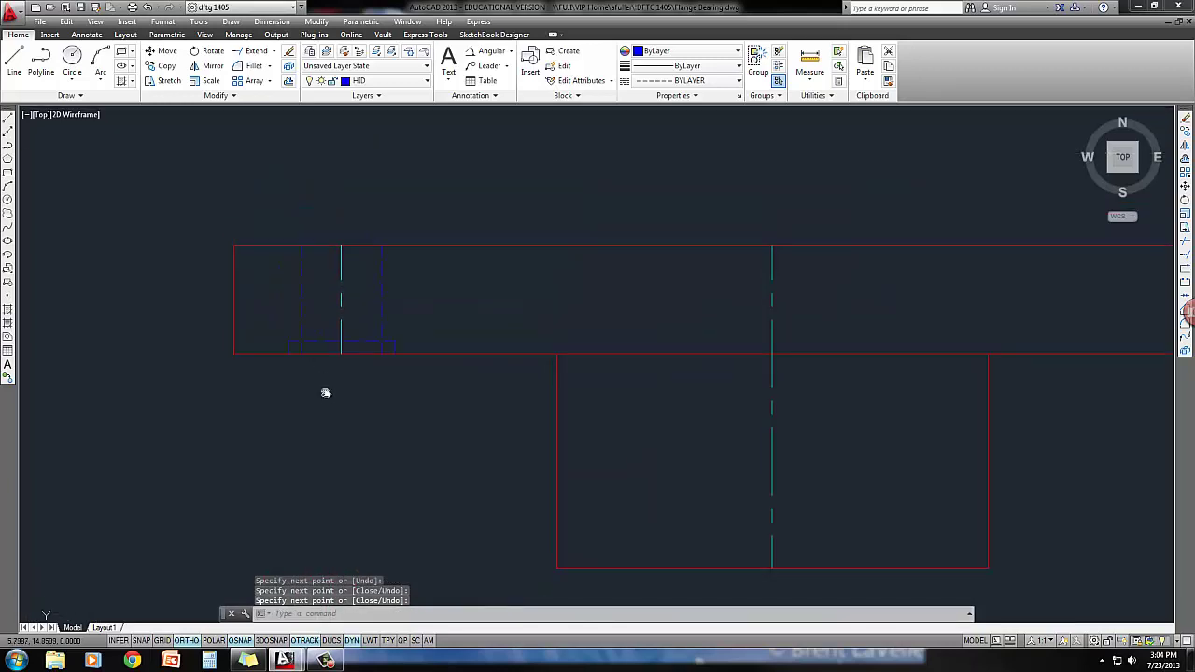
Trim the overhanging ends of the left bolt hole's hidden lines and zoom back out
{"action": "type", "text": "t"}
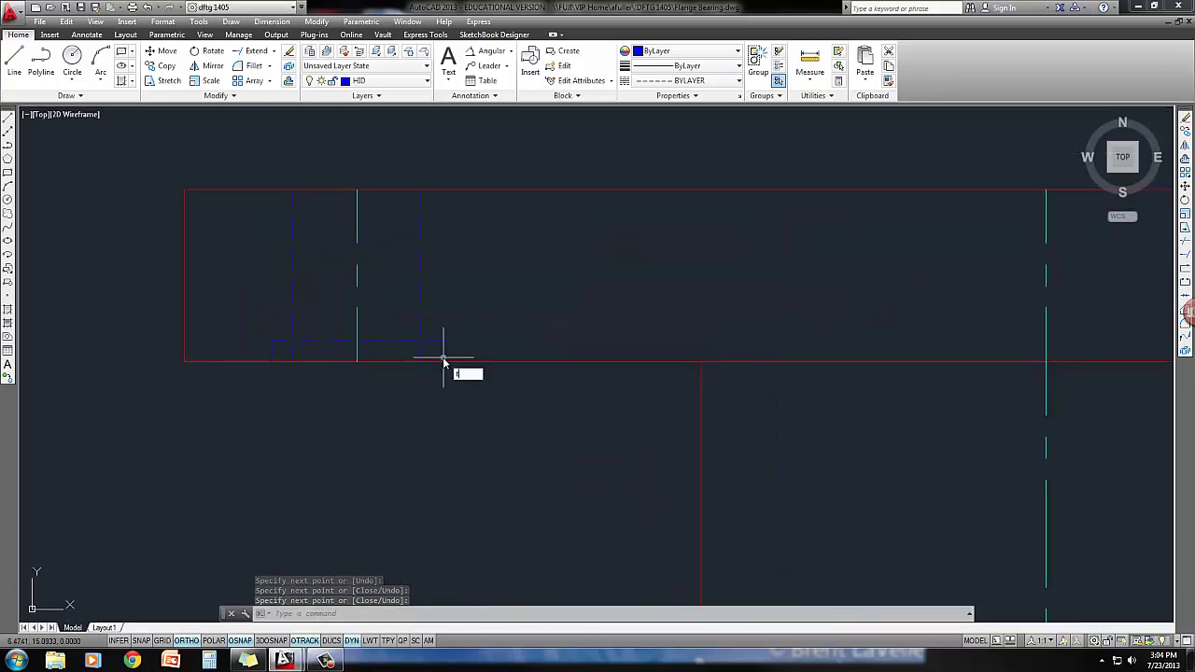
{"action": "type", "text": "r"}
{"action": "key", "text": "Return"}
{"action": "key", "text": "Return"}
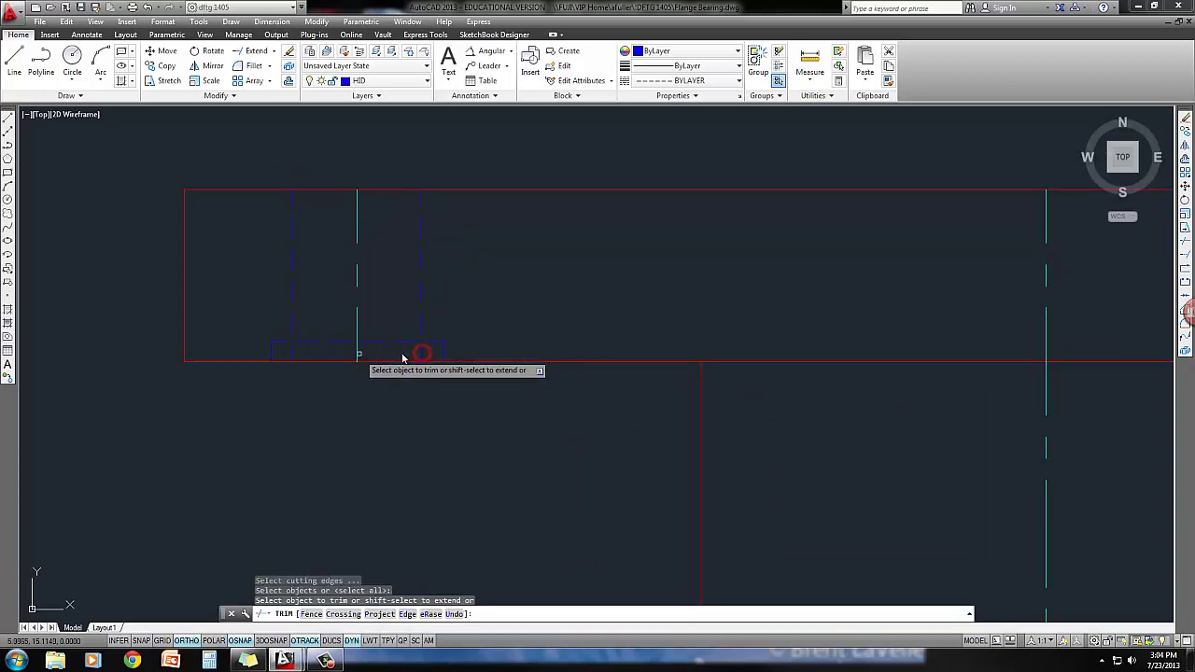
{"action": "left_click", "coordinate": [427, 355]}
{"action": "left_click", "coordinate": [405, 353]}
{"action": "left_click", "coordinate": [312, 355]}
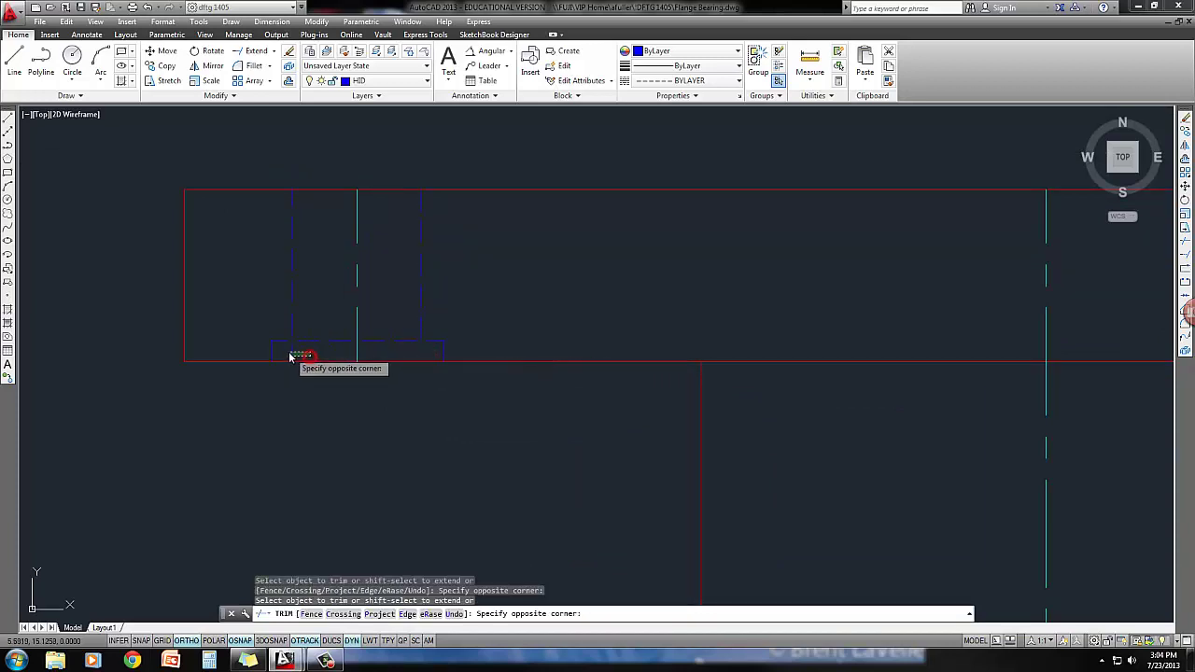
{"action": "left_click", "coordinate": [287, 354]}
{"action": "middle_click_drag", "start_coordinate": [404, 389], "coordinate": [392, 388]}
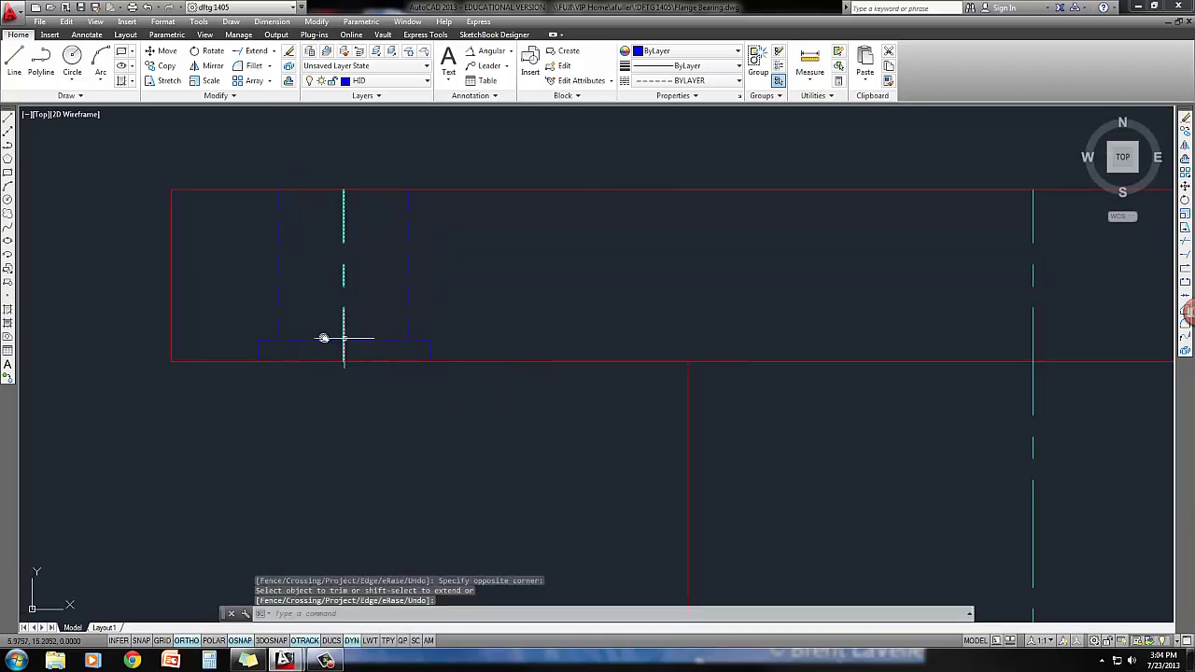
{"action": "scroll", "coordinate": [413, 344], "scroll_direction": "down", "scroll_amount": 2}
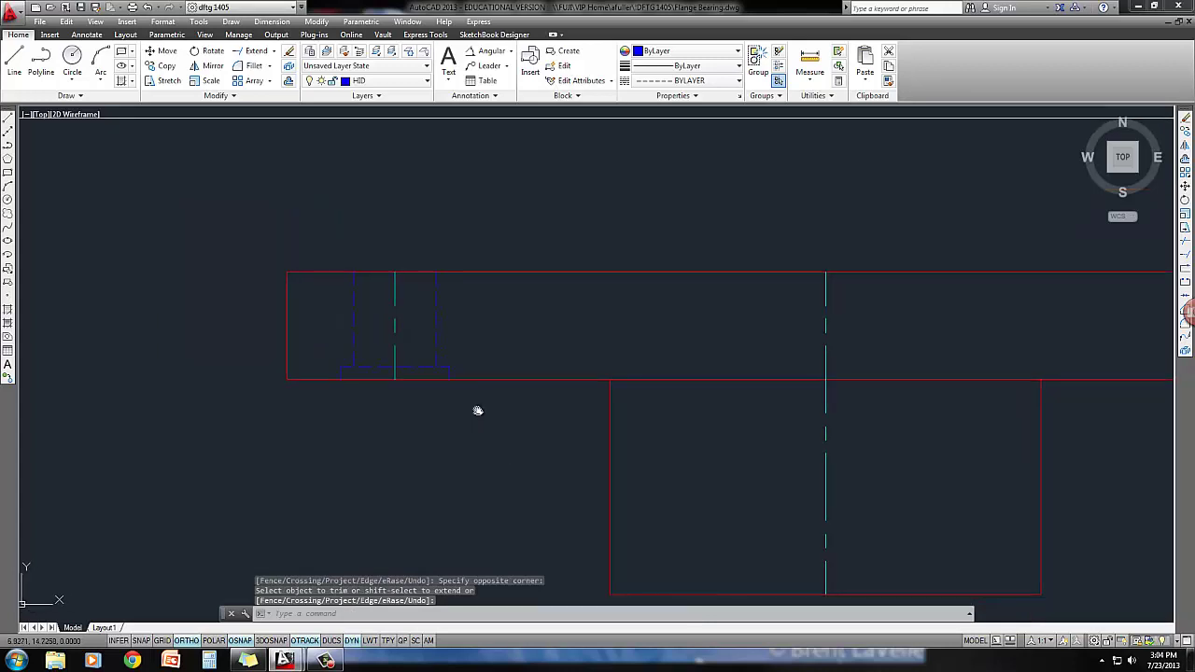
{"action": "mouse_move", "coordinate": [475, 408]}
{"action": "middle_mouse_down"}
{"action": "mouse_move", "coordinate": [445, 382]}
{"action": "mouse_move", "coordinate": [380, 361]}
{"action": "middle_mouse_up"}
{"action": "scroll", "coordinate": [424, 370], "scroll_direction": "down", "scroll_amount": 1}
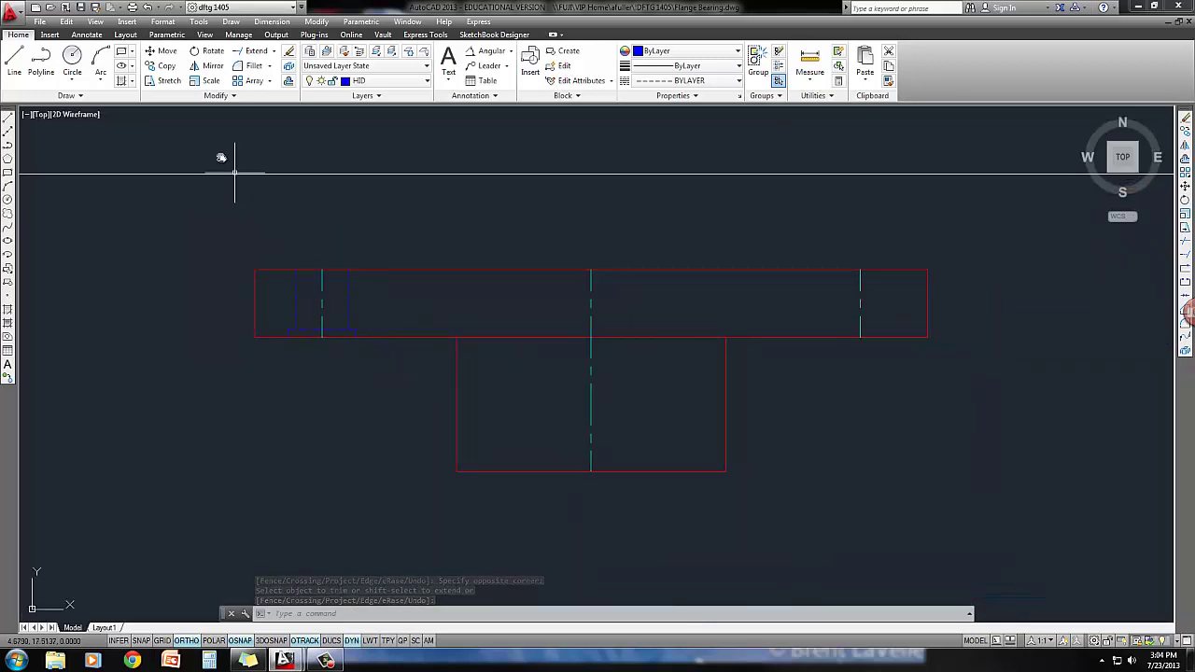
Copy the six left bolt hole hidden lines from the left centreline onto the right centreline
{"action": "left_click", "coordinate": [165, 66]}
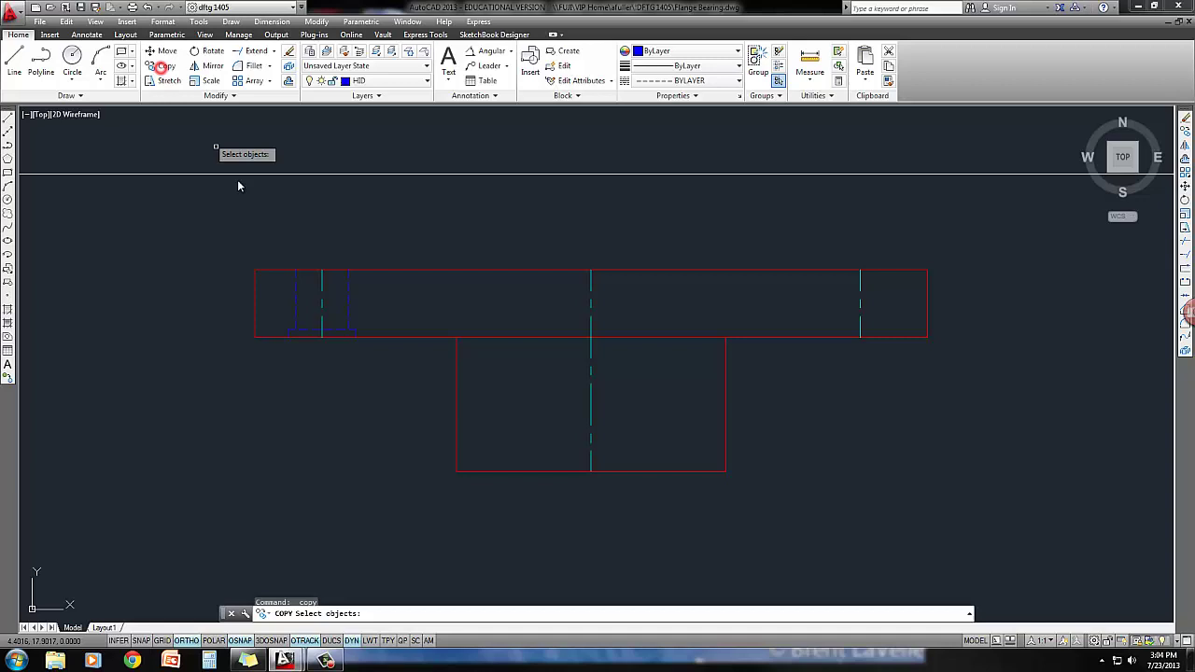
{"action": "left_click", "coordinate": [362, 334]}
{"action": "left_click", "coordinate": [332, 322]}
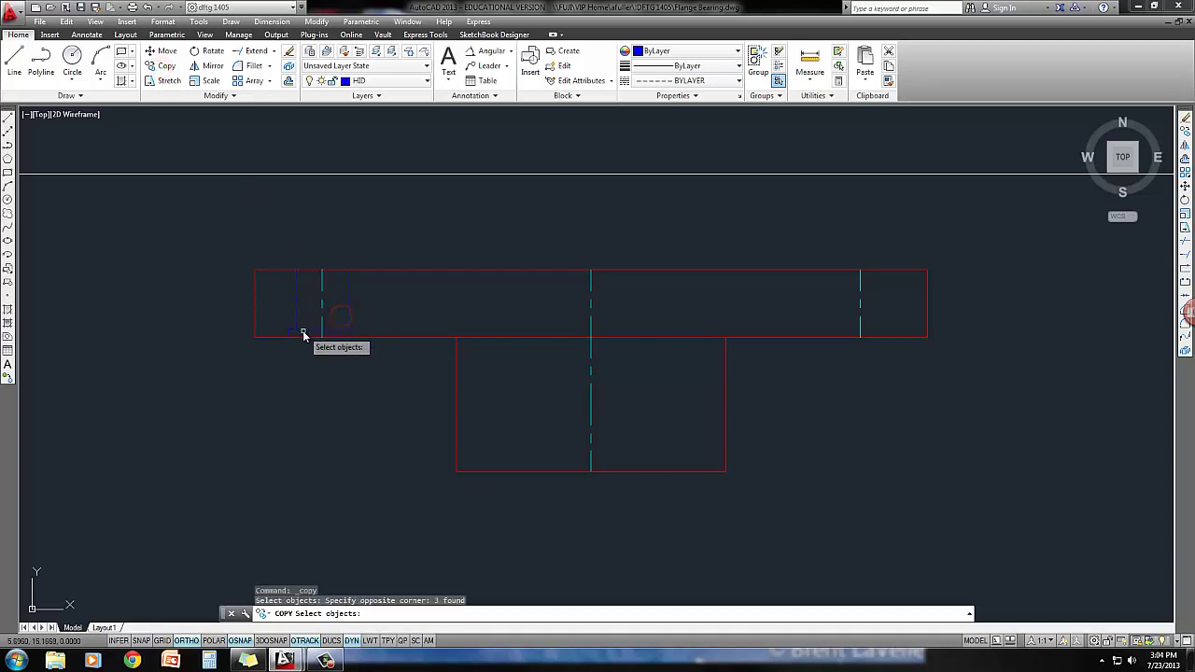
{"action": "left_click", "coordinate": [303, 334]}
{"action": "left_click", "coordinate": [301, 325]}
{"action": "left_click", "coordinate": [287, 312]}
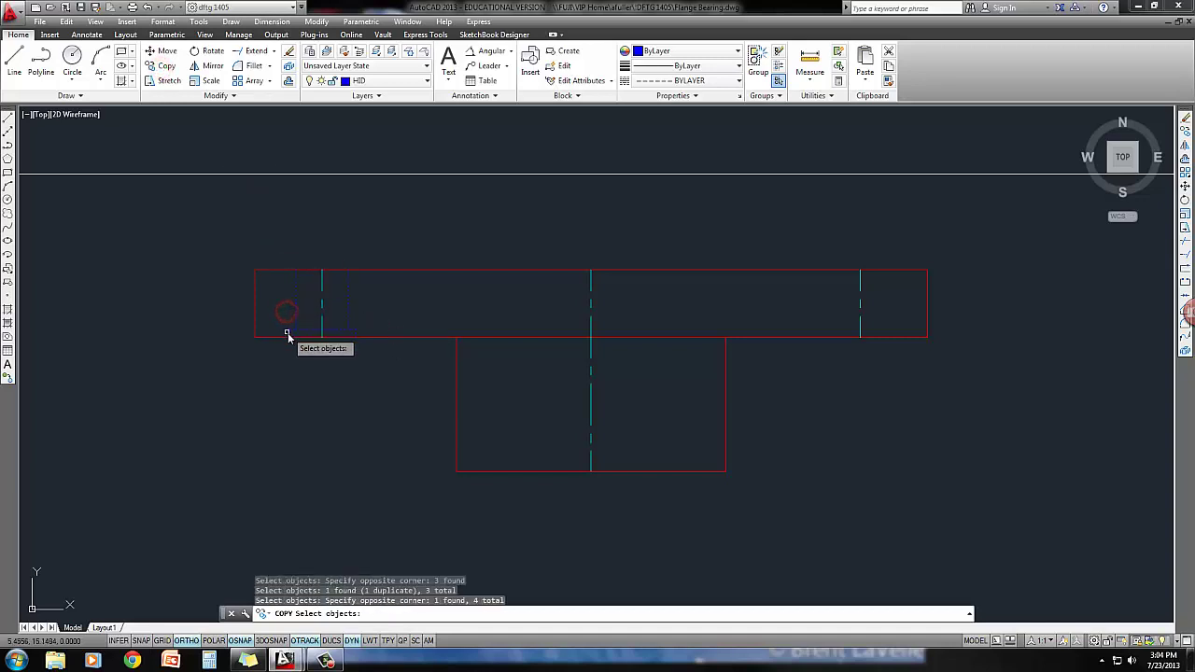
{"action": "left_click", "coordinate": [286, 334]}
{"action": "key", "text": "Return"}
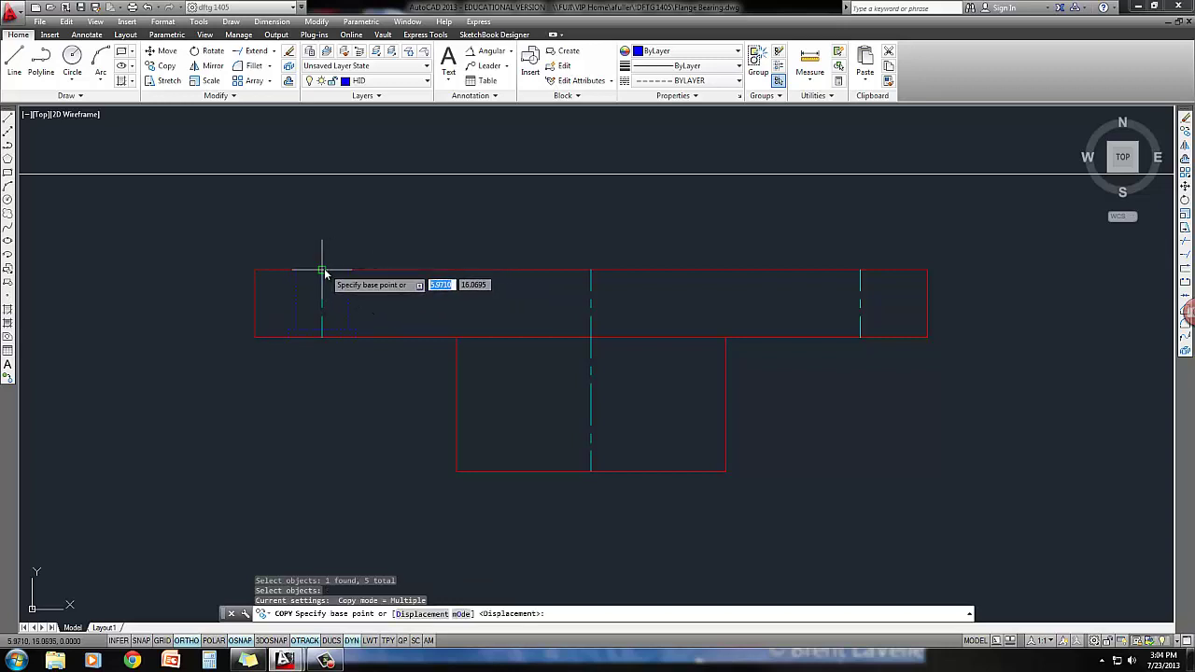
{"action": "left_click", "coordinate": [323, 272]}
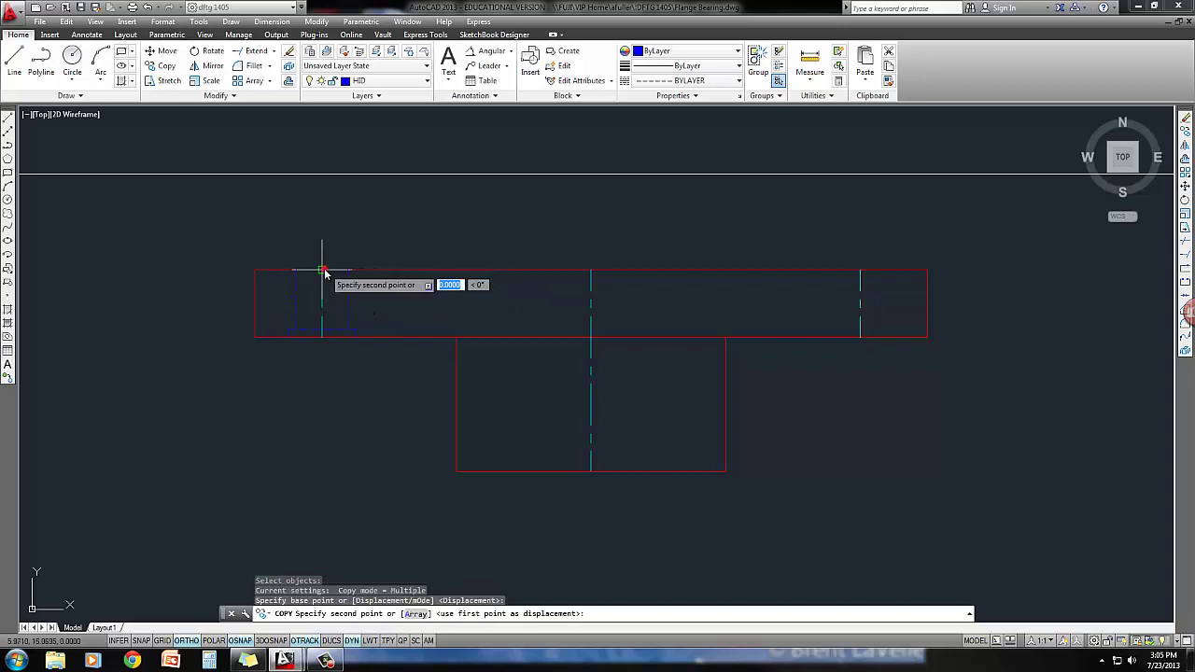
{"action": "left_click", "coordinate": [860, 270]}
{"action": "key", "text": "Return"}
{"action": "scroll", "coordinate": [794, 415], "scroll_direction": "down", "scroll_amount": 2}
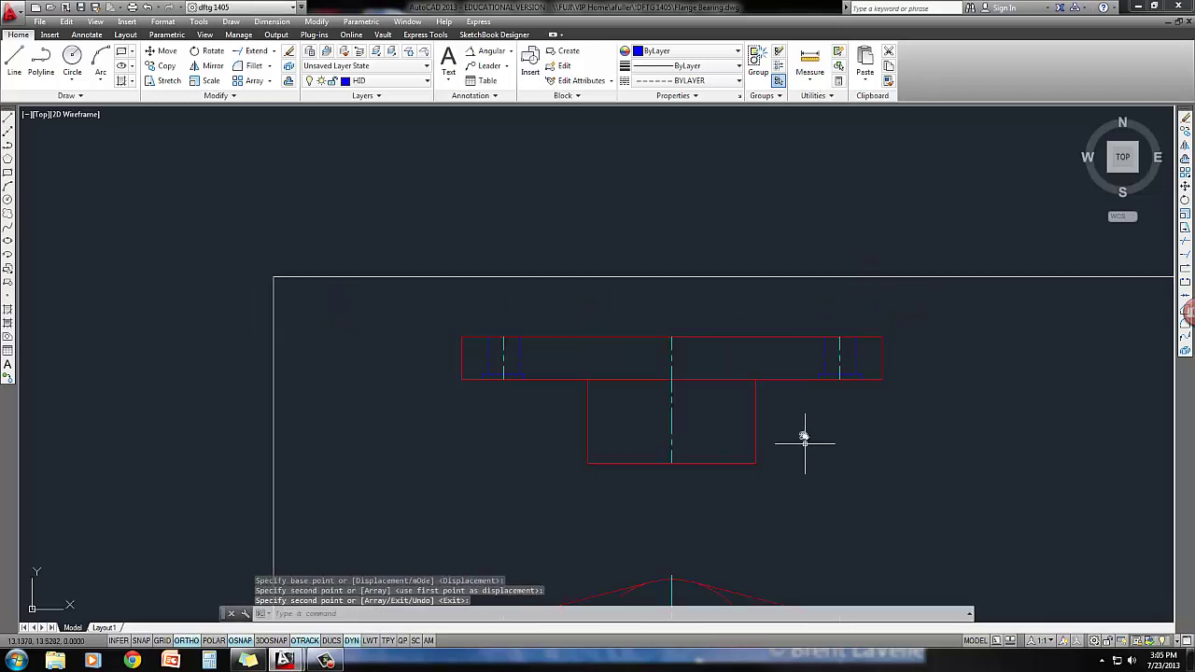
{"action": "middle_click_drag", "start_coordinate": [803, 432], "coordinate": [789, 312]}
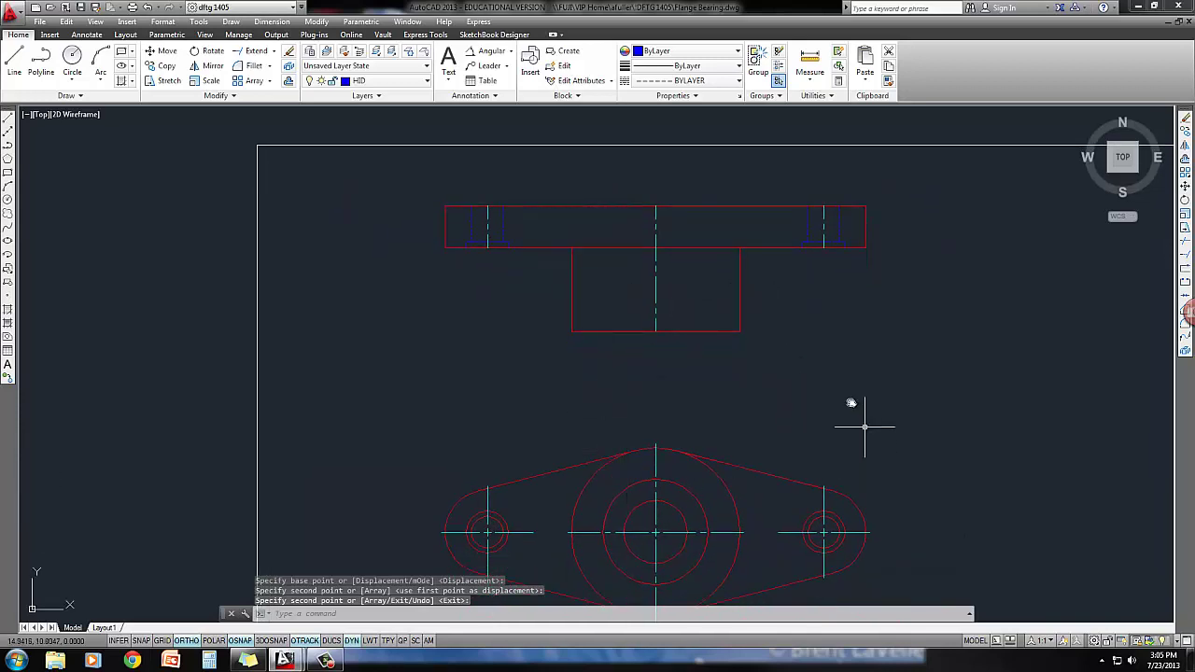
{"action": "middle_click_drag", "start_coordinate": [768, 408], "coordinate": [751, 413]}
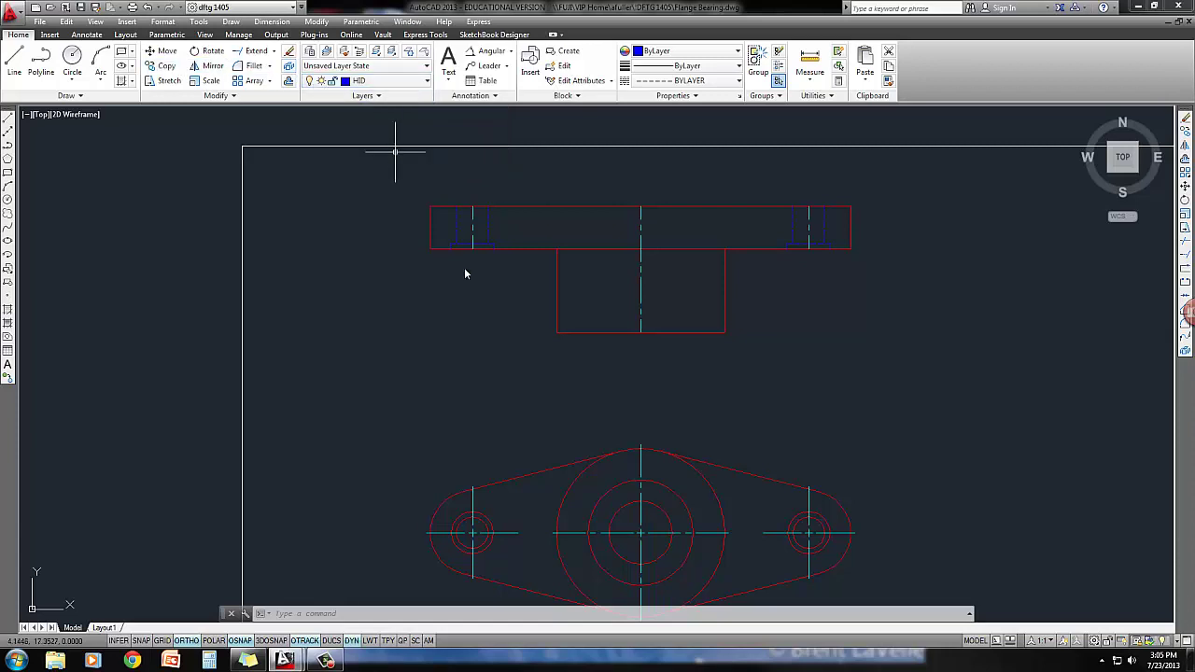
Set up OFFSET with a 0.75 distance, placing copies on the current hidden layer
{"action": "middle_click_drag", "start_coordinate": [592, 426], "coordinate": [570, 423]}
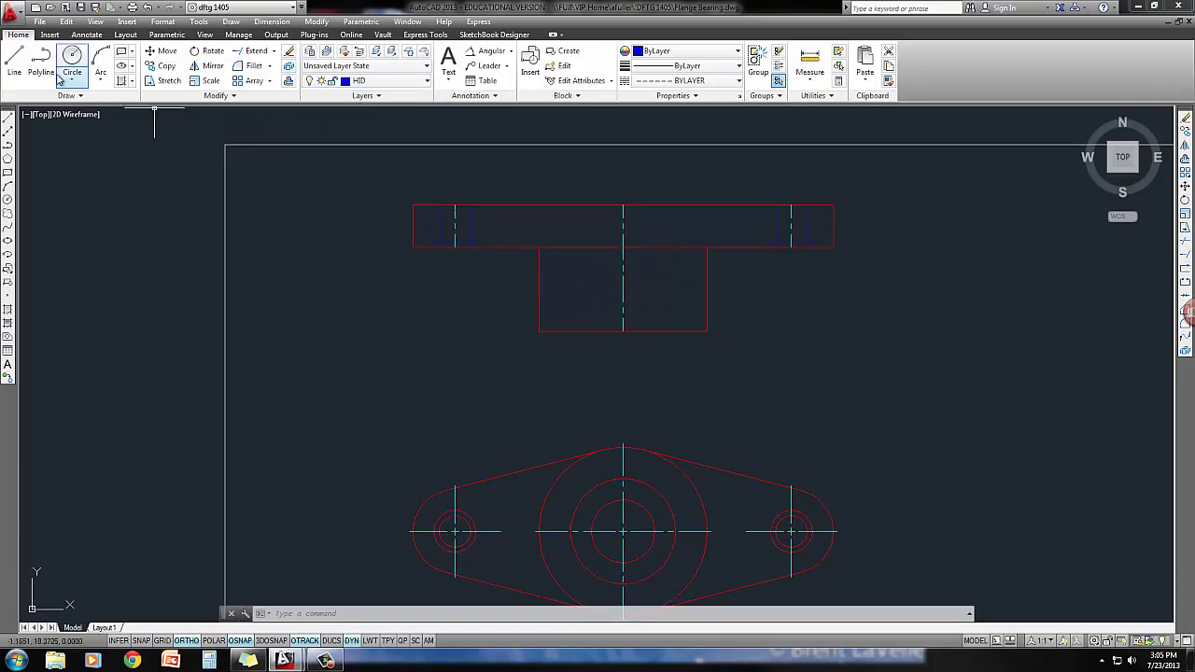
{"action": "left_click", "coordinate": [289, 81]}
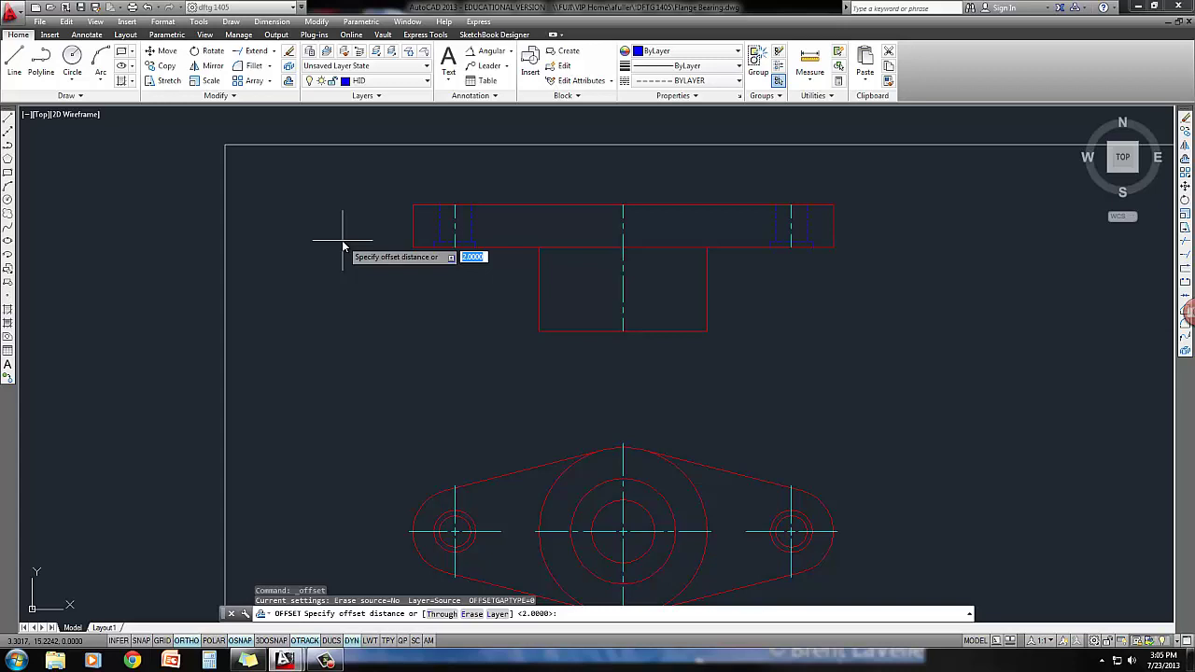
{"action": "type", "text": ".75"}
{"action": "key", "text": "Return"}
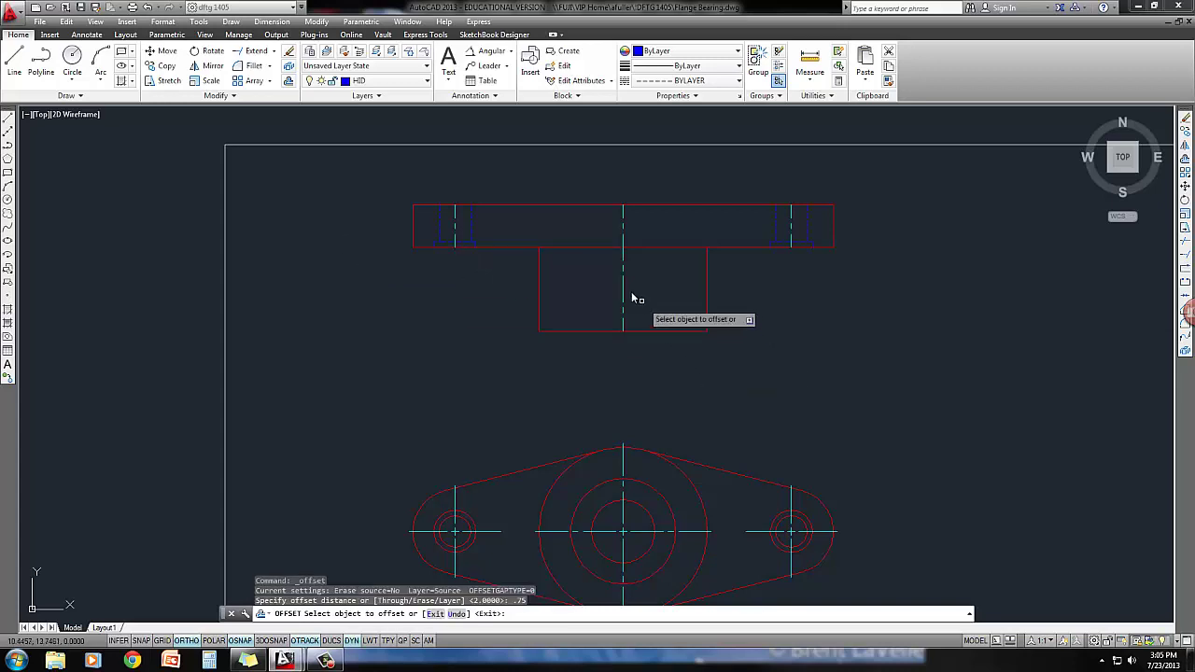
{"action": "key", "text": "Escape"}
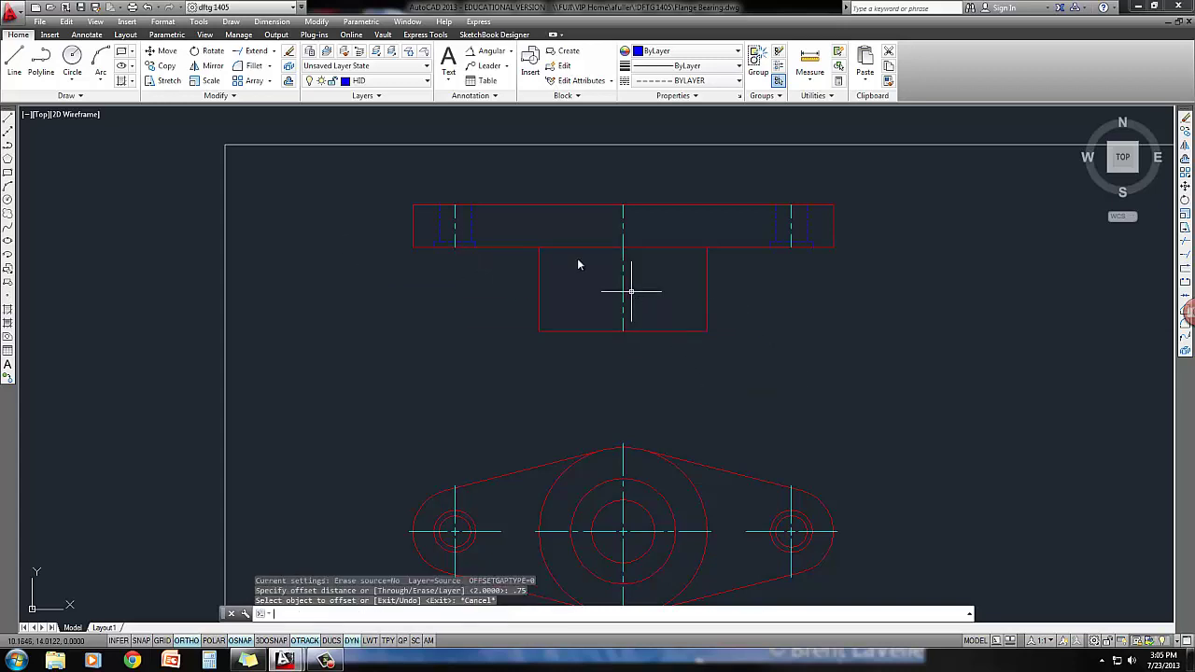
{"action": "left_click", "coordinate": [290, 81]}
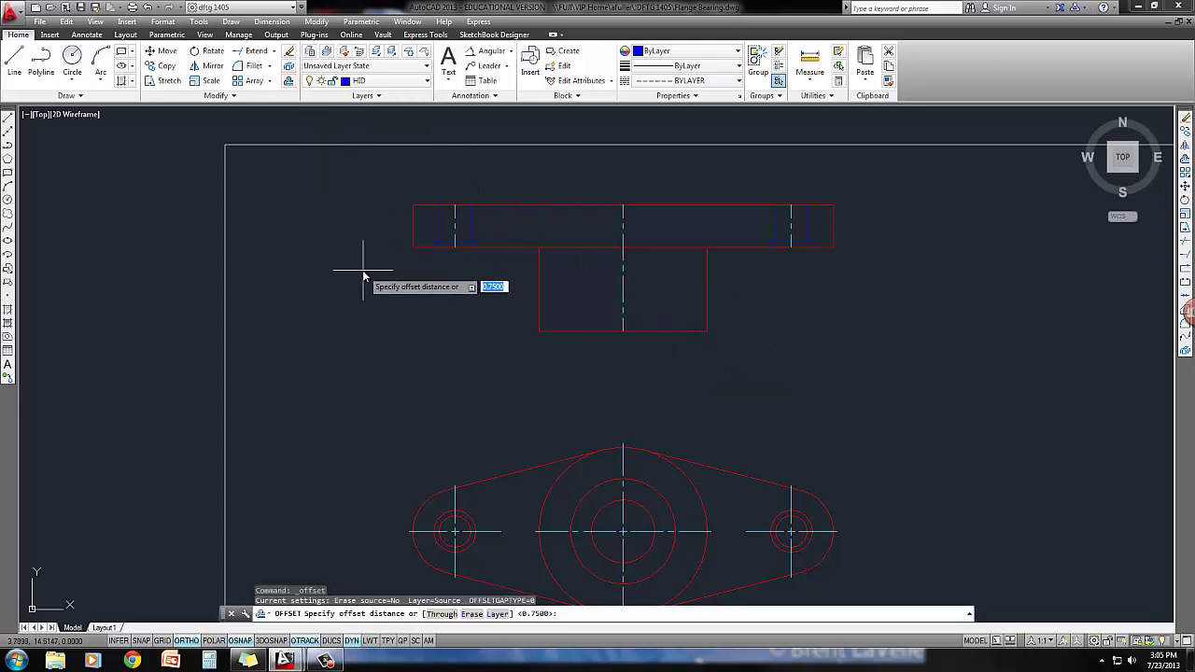
{"action": "key", "text": "Down"}
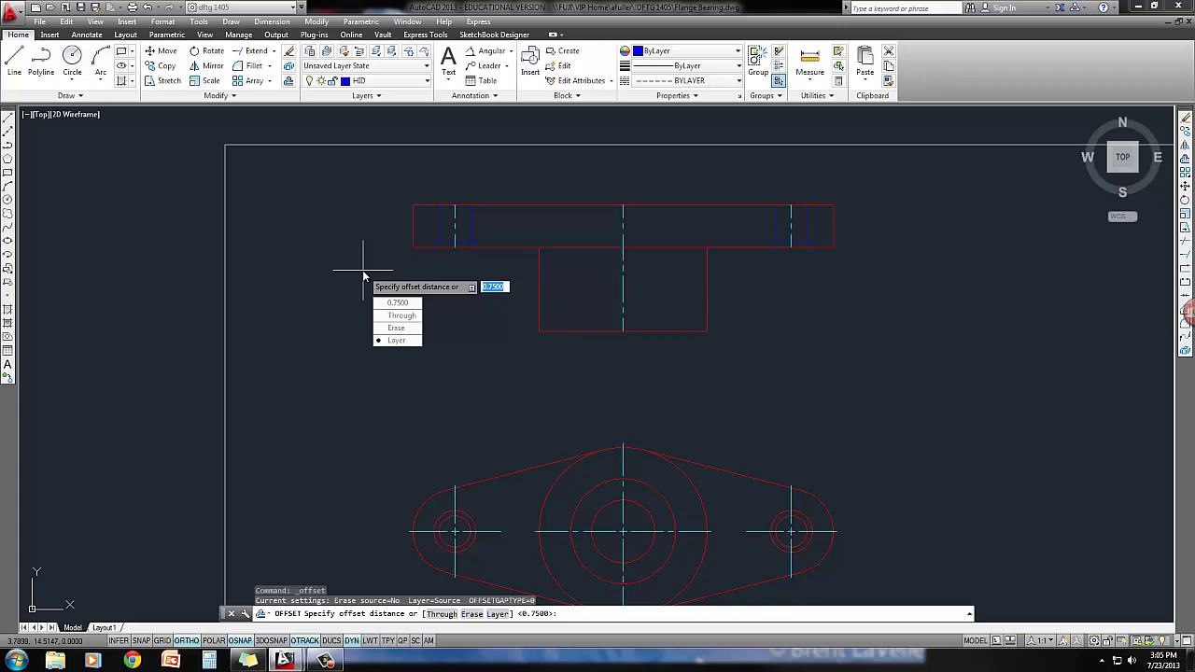
{"action": "key", "text": "Return"}
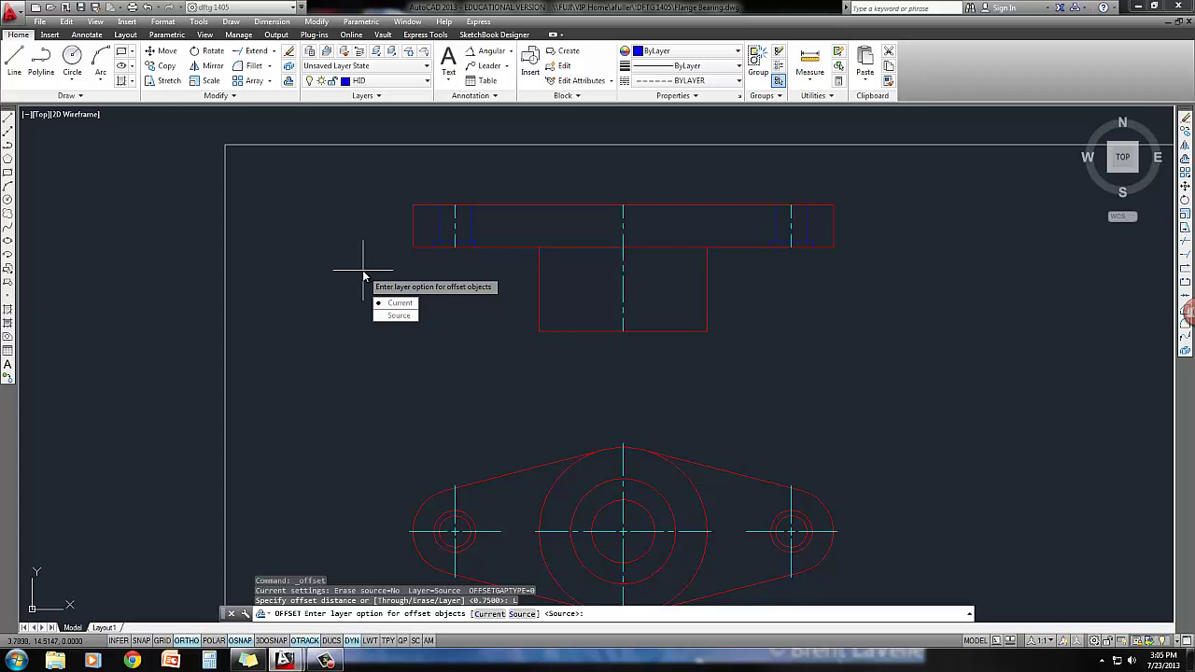
{"action": "type", "text": "c"}
{"action": "key", "text": "Return"}
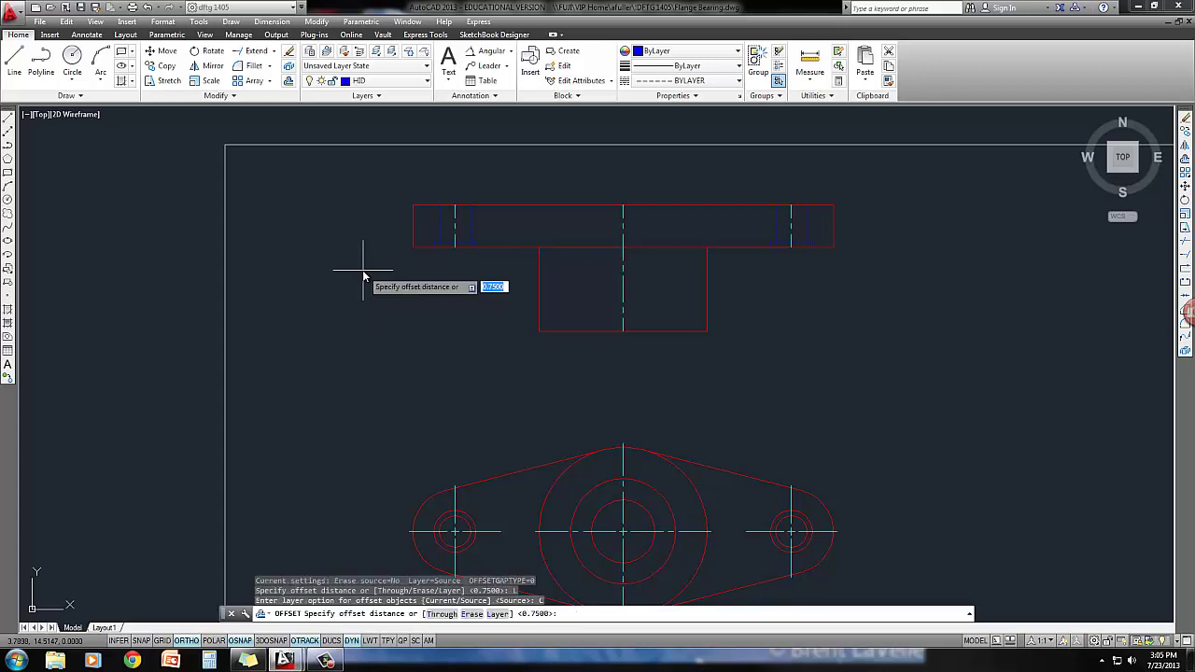
{"action": "key", "text": "Return"}
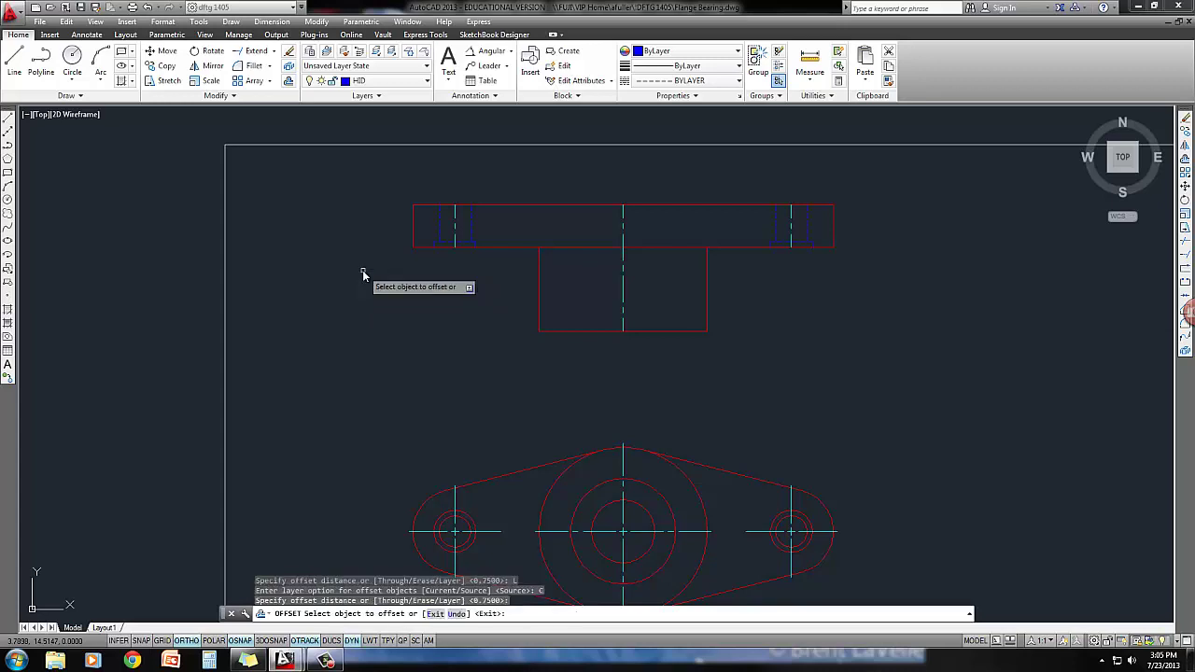
Offset the hub centerline 0.75 to the right and to the left
{"action": "left_click", "coordinate": [624, 292]}
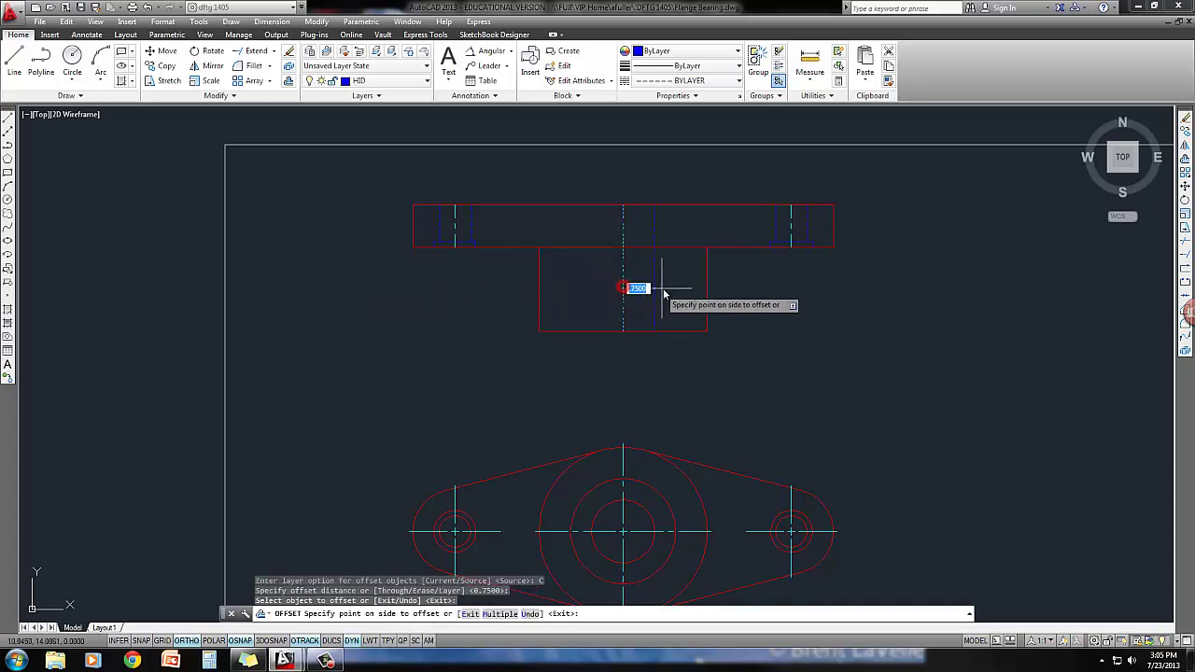
{"action": "left_click", "coordinate": [659, 288]}
{"action": "left_click", "coordinate": [623, 288]}
{"action": "left_click", "coordinate": [592, 294]}
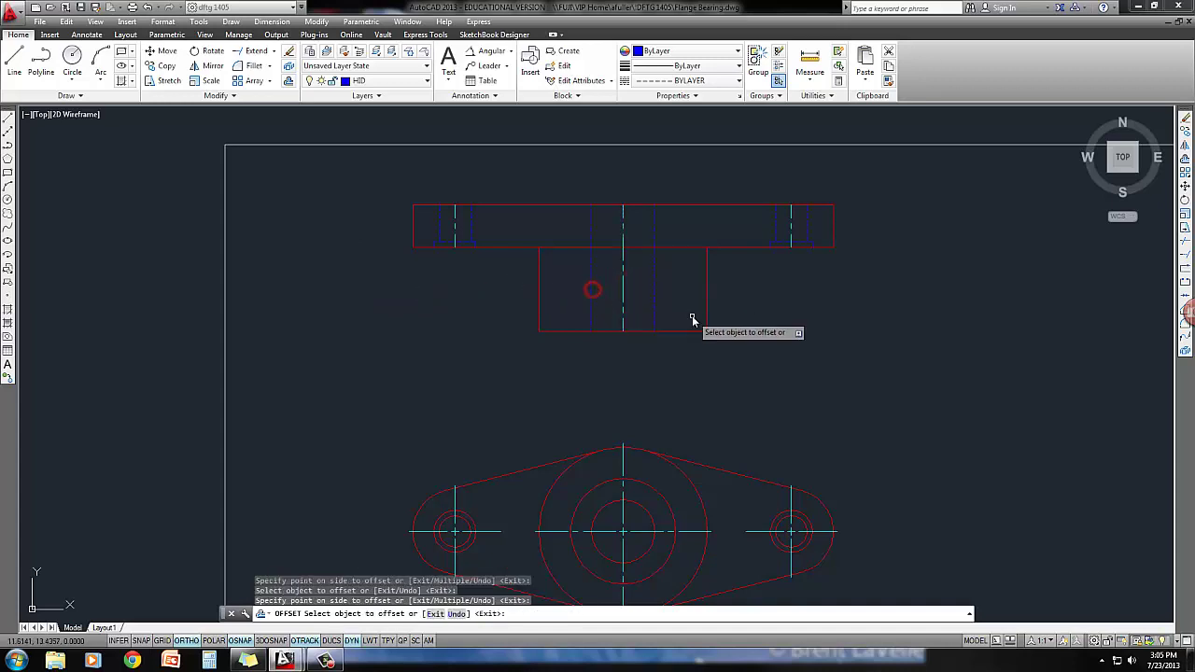
{"action": "key", "text": "Return"}
{"action": "middle_click_drag", "start_coordinate": [692, 320], "coordinate": [654, 332]}
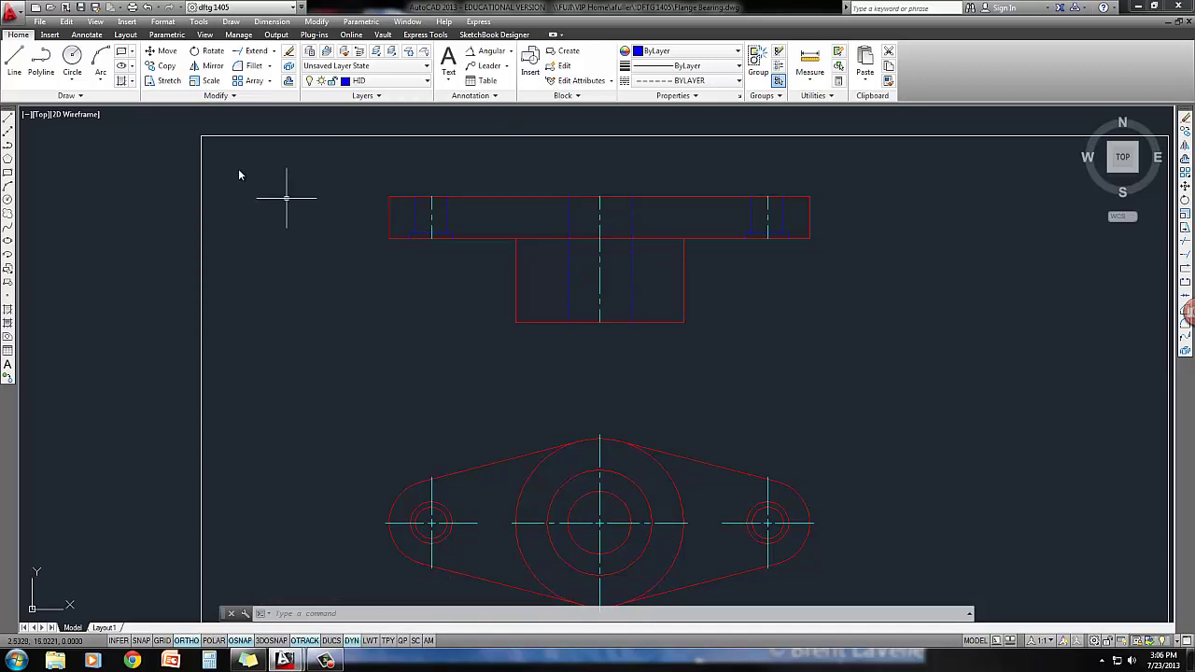
Draw a hidden line from the hub's bottom edge at 49° with Ortho turned off
{"action": "left_click", "coordinate": [13, 61]}
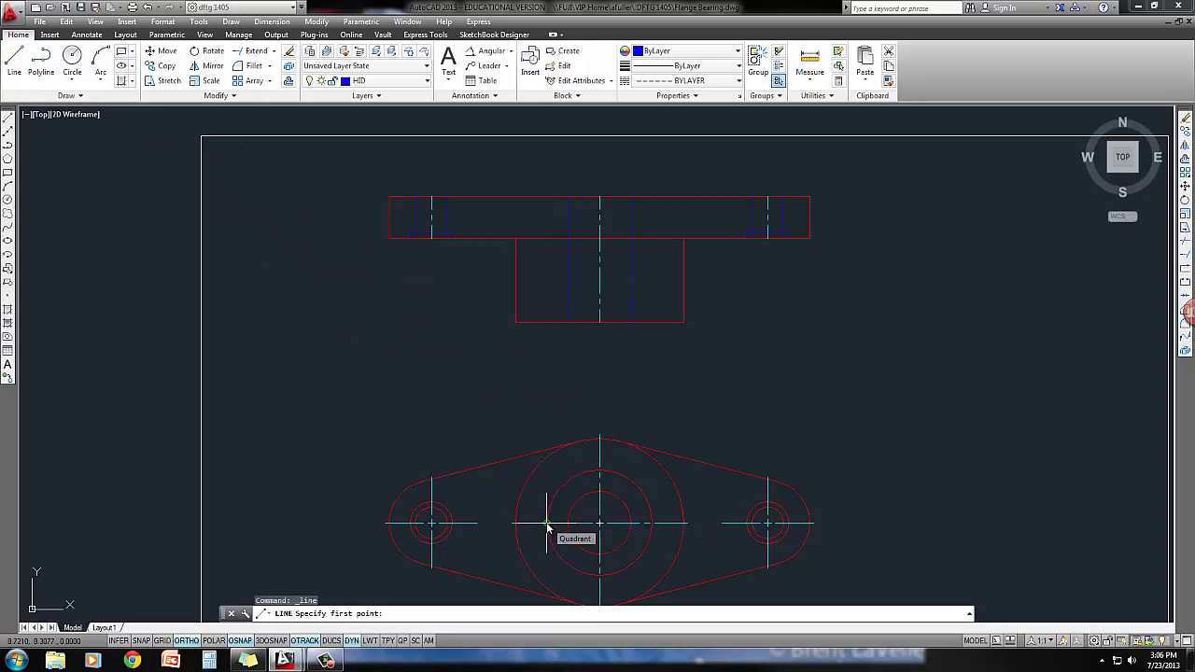
{"action": "left_click", "coordinate": [546, 323]}
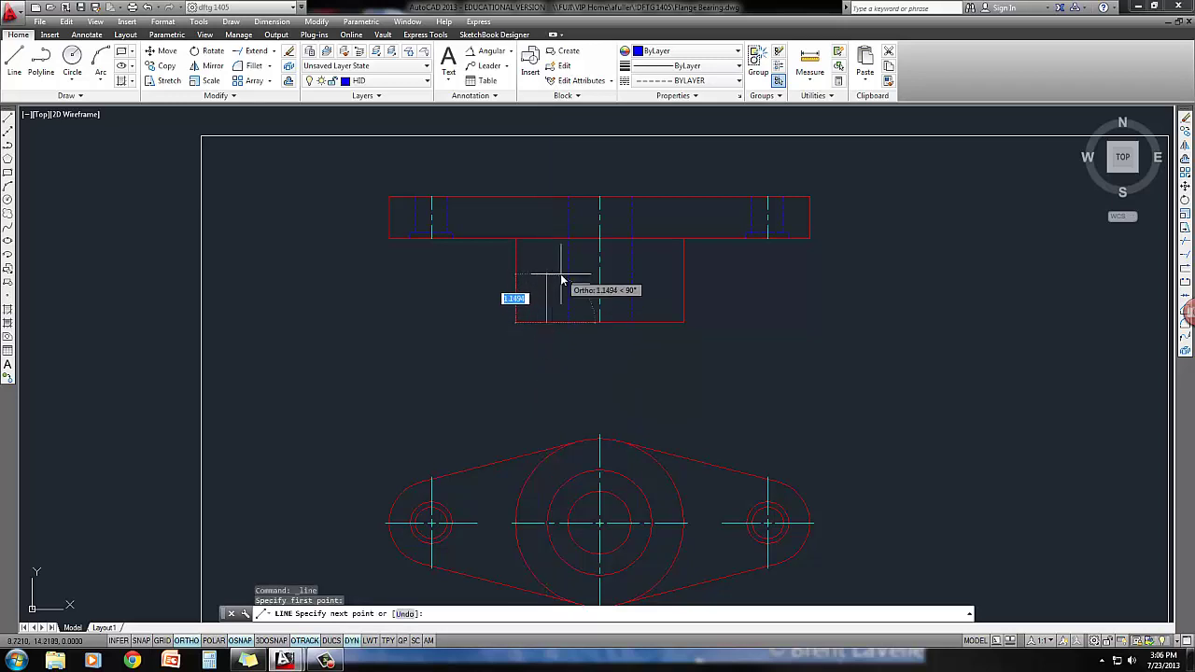
{"action": "key", "text": "F8"}
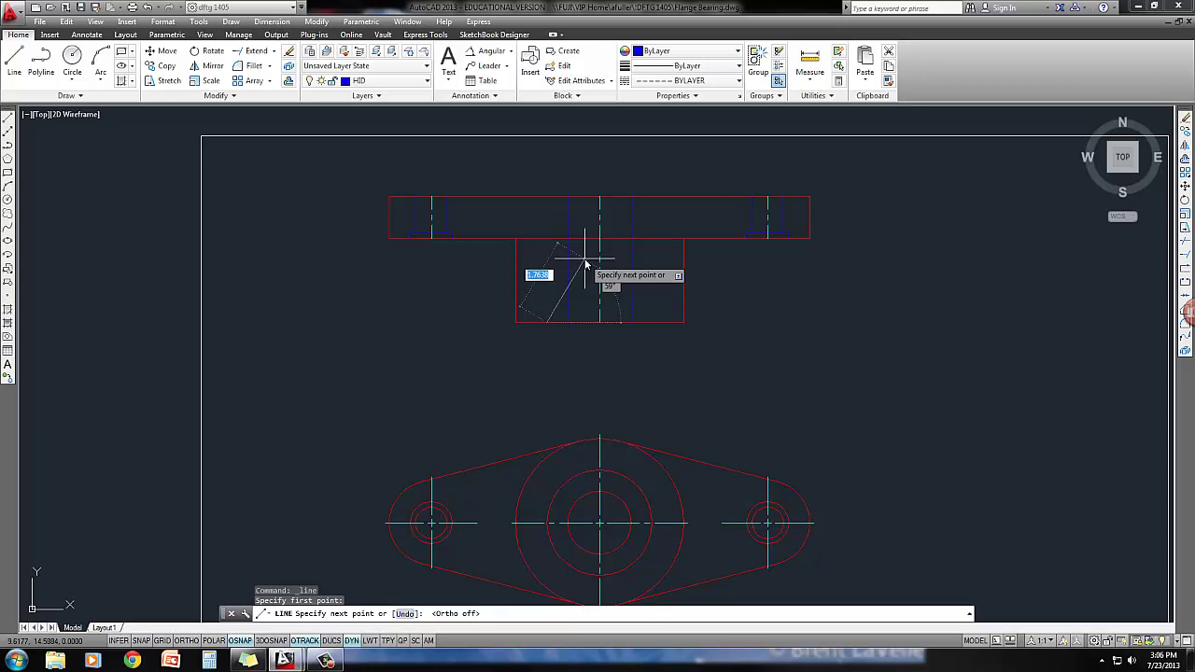
{"action": "key", "text": "Tab"}
{"action": "key", "text": "Return"}
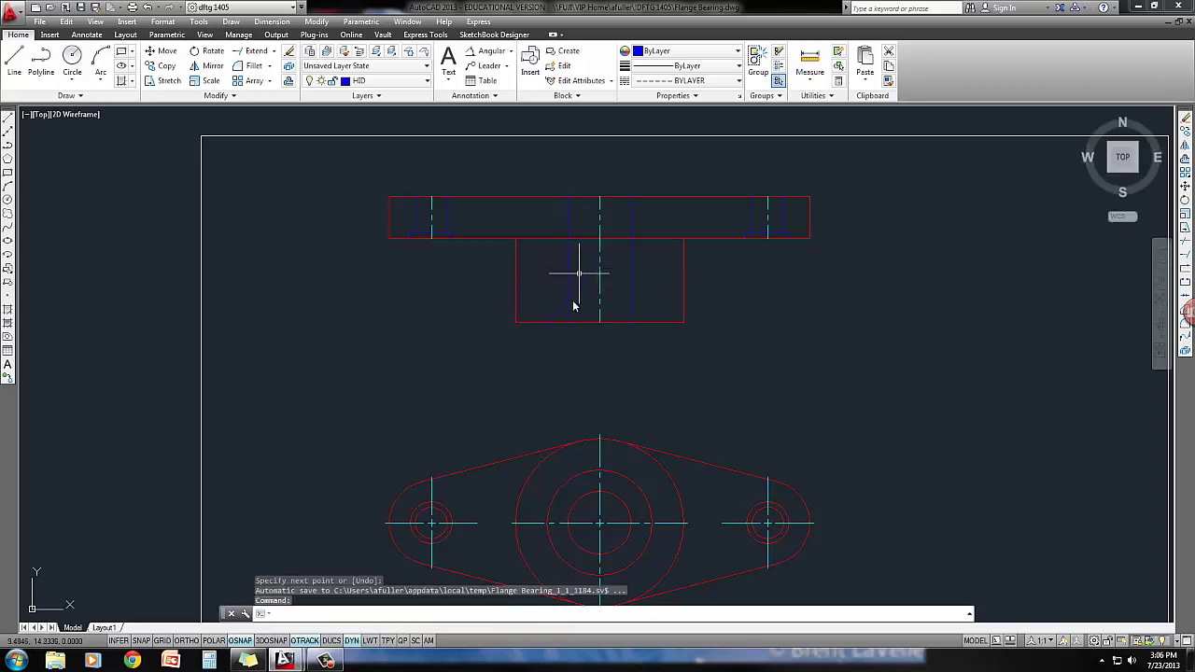
{"action": "key", "text": "Return"}
{"action": "middle_click_drag", "start_coordinate": [582, 267], "coordinate": [526, 315]}
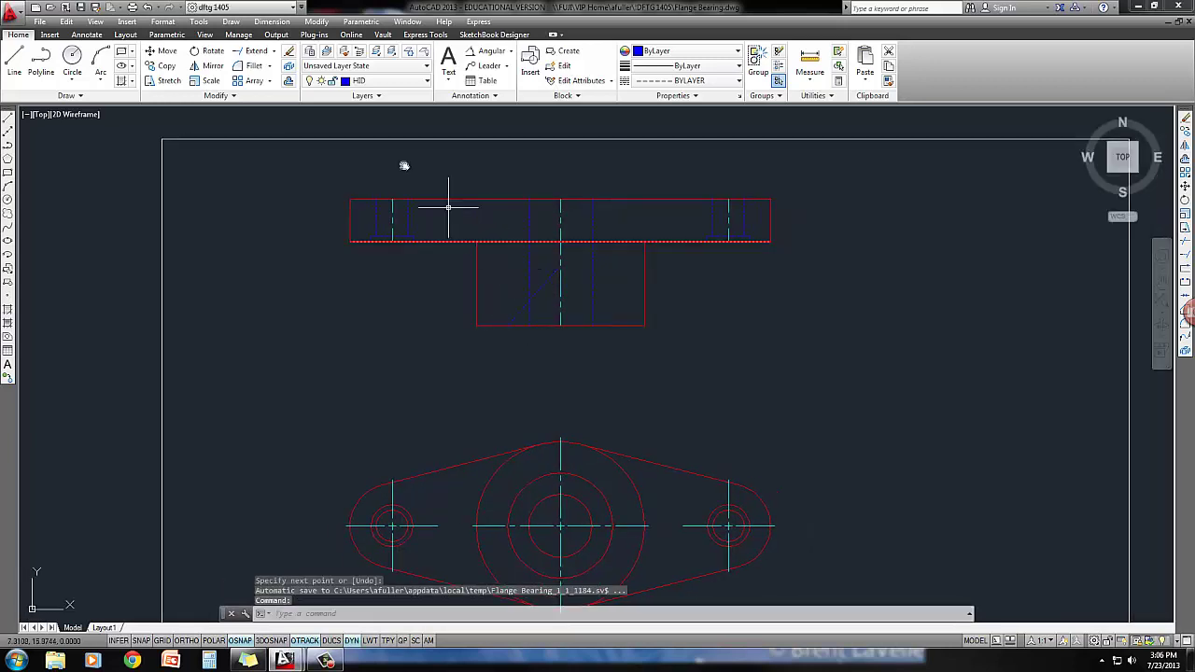
Mirror the angled hidden line about the vertical centerline, keeping the original
{"action": "left_click", "coordinate": [206, 66]}
{"action": "left_click", "coordinate": [540, 290]}
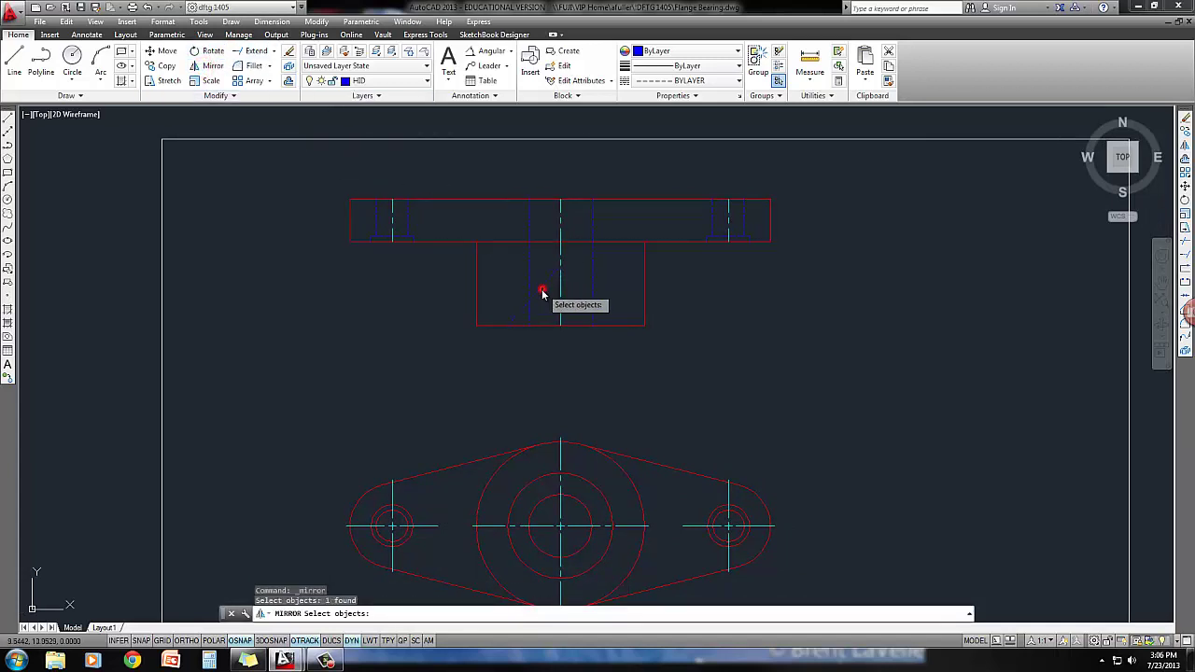
{"action": "key", "text": "Return"}
{"action": "left_click", "coordinate": [560, 327]}
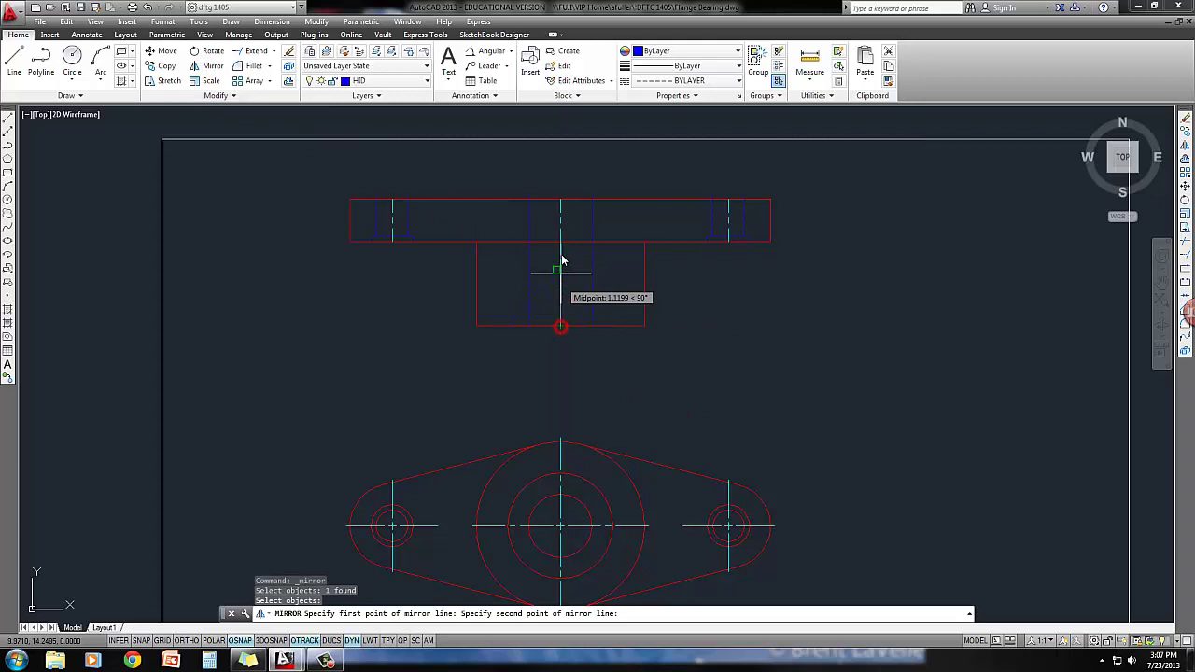
{"action": "left_click", "coordinate": [560, 202]}
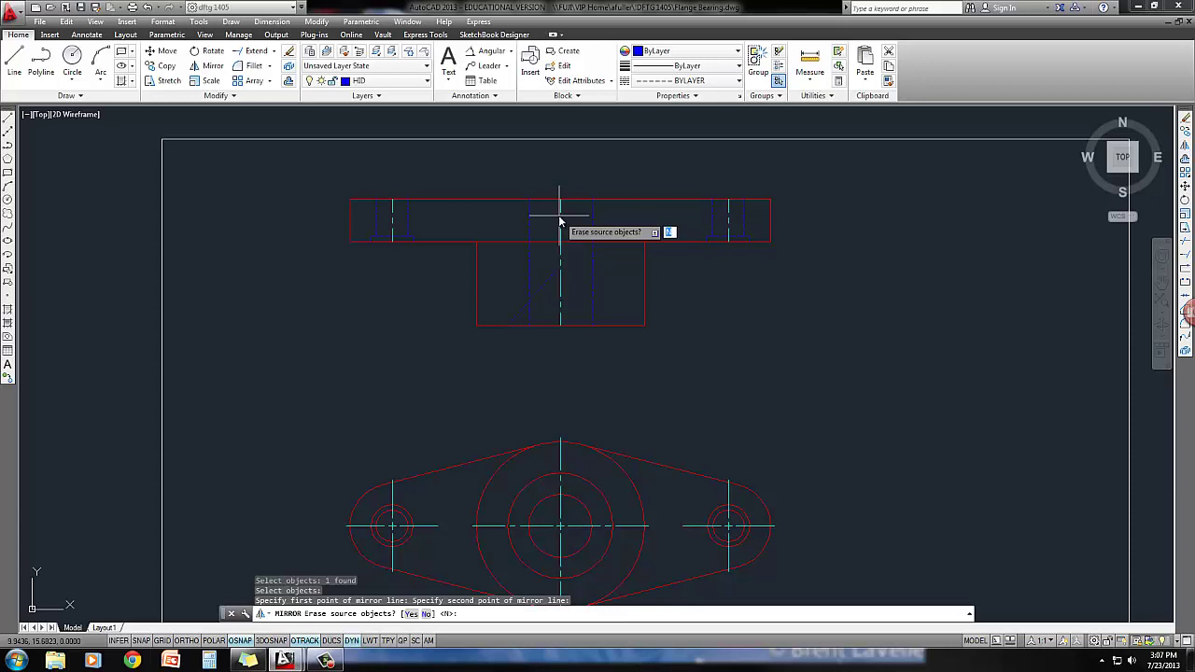
{"action": "key", "text": "Return"}
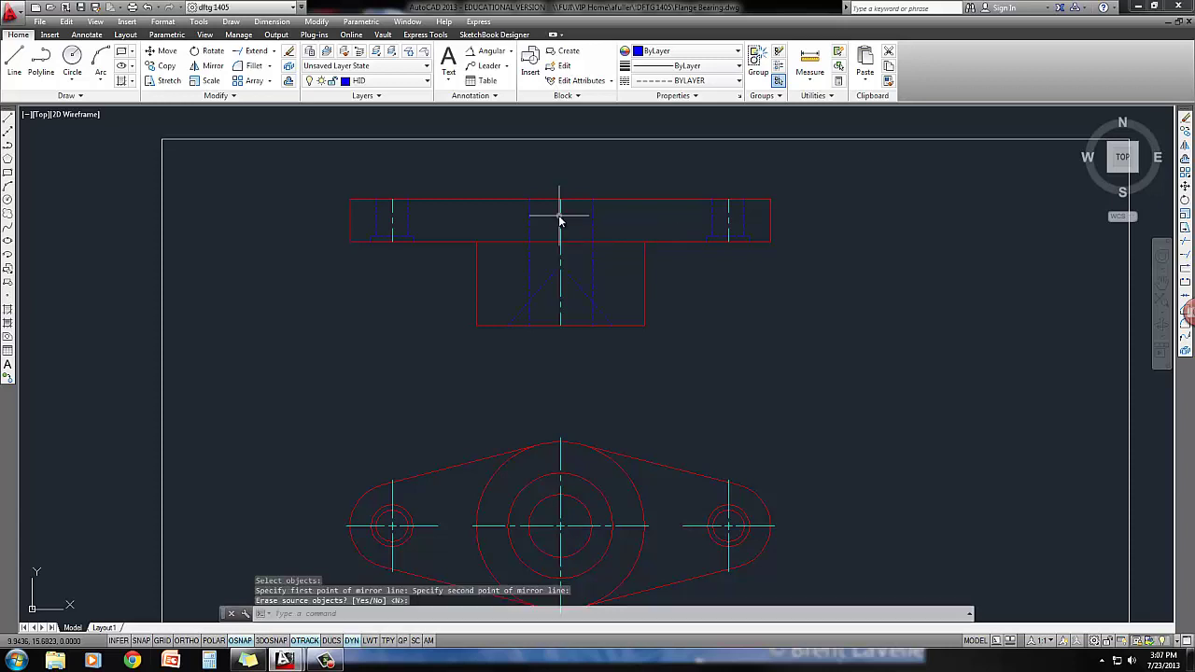
{"action": "right_click", "coordinate": [560, 221]}
{"action": "key", "text": "Escape"}
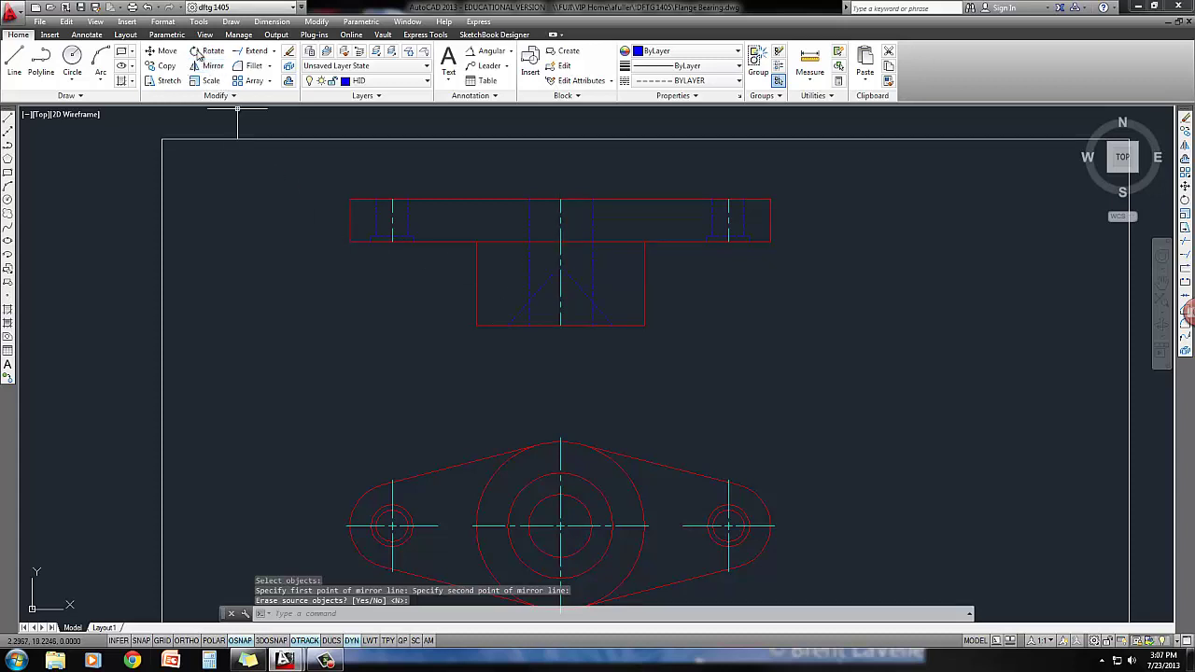
Trim the excess hidden line segments at the bore bottom
{"action": "left_click", "coordinate": [274, 54]}
{"action": "left_click", "coordinate": [254, 71]}
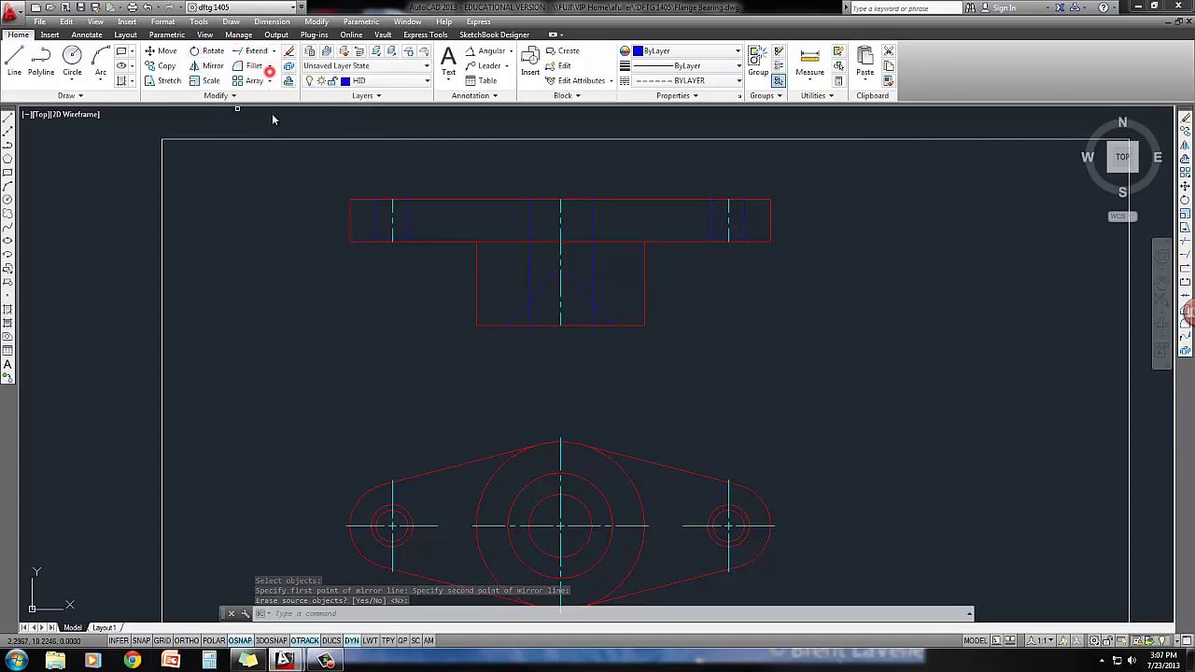
{"action": "key", "text": "Return"}
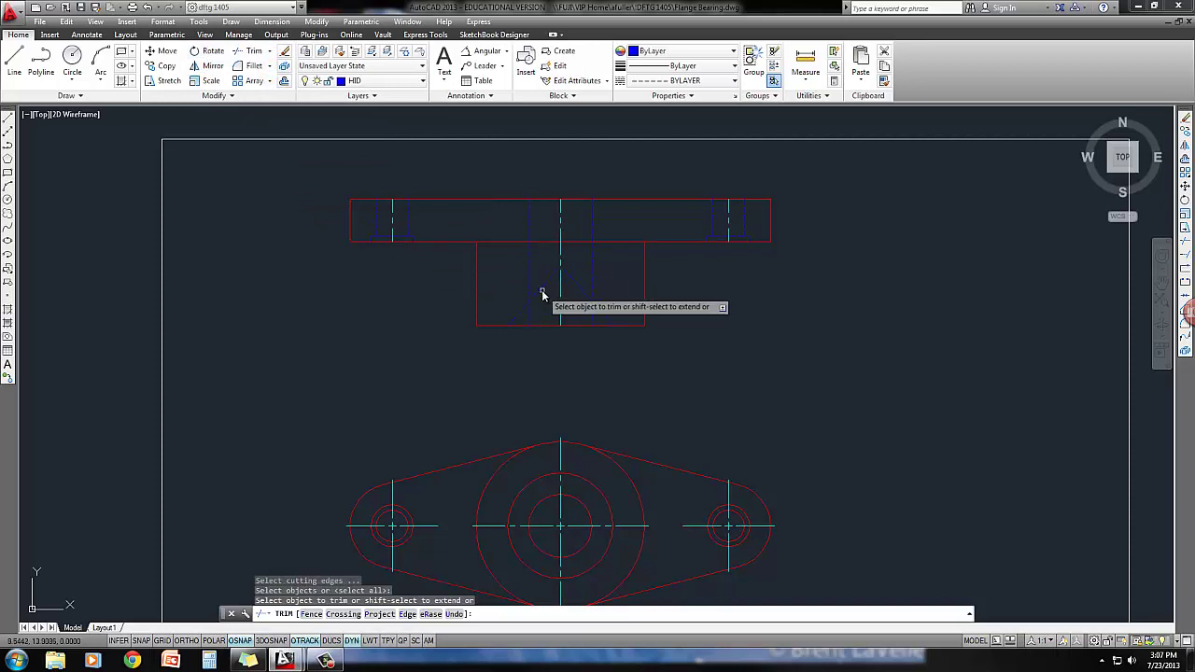
{"action": "left_click", "coordinate": [544, 288]}
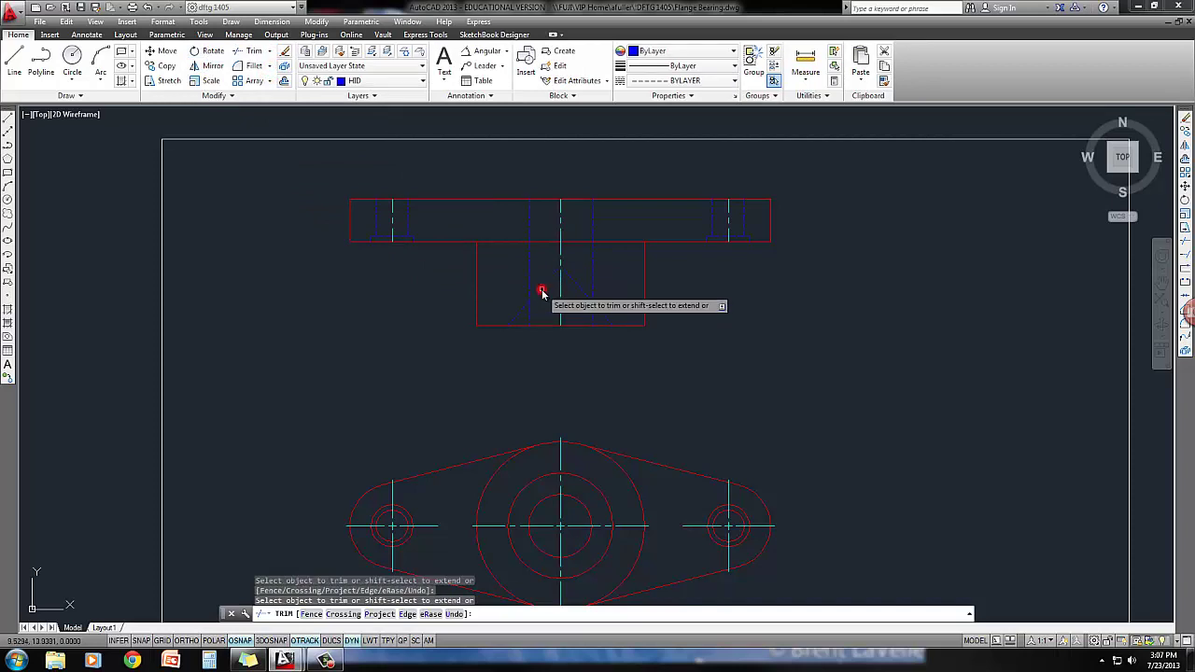
{"action": "left_click", "coordinate": [592, 317]}
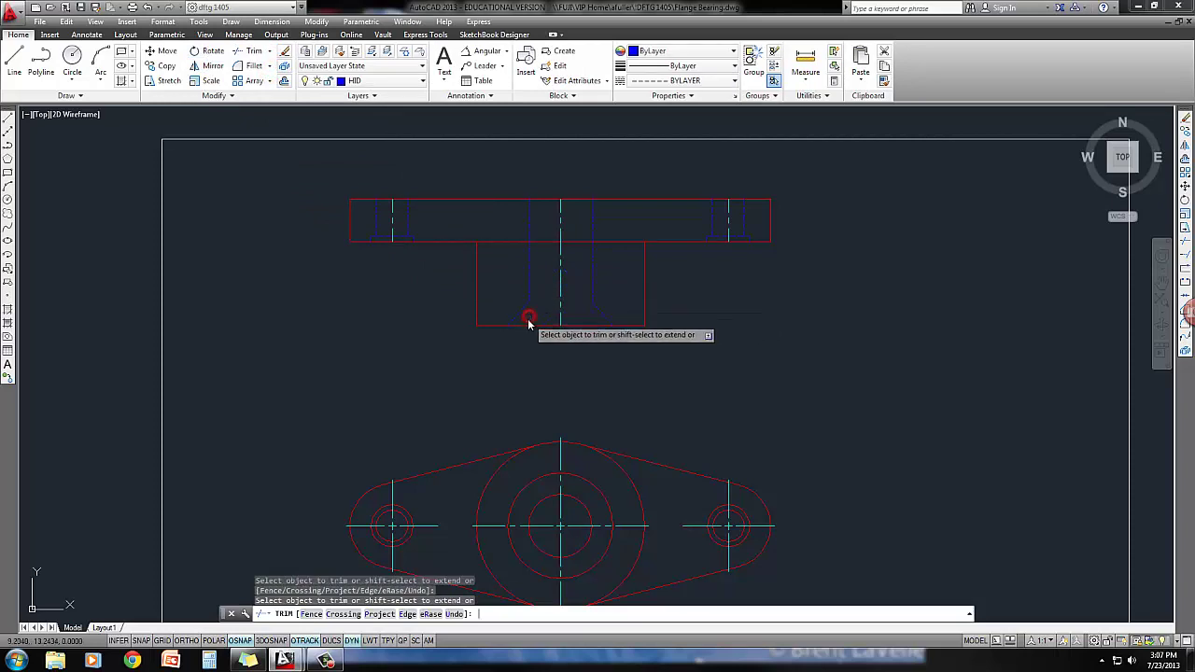
{"action": "key", "text": "Return"}
Draw a horizontal line across the bore bottom between the two hidden lines
{"action": "type", "text": "l"}
{"action": "key", "text": "Return"}
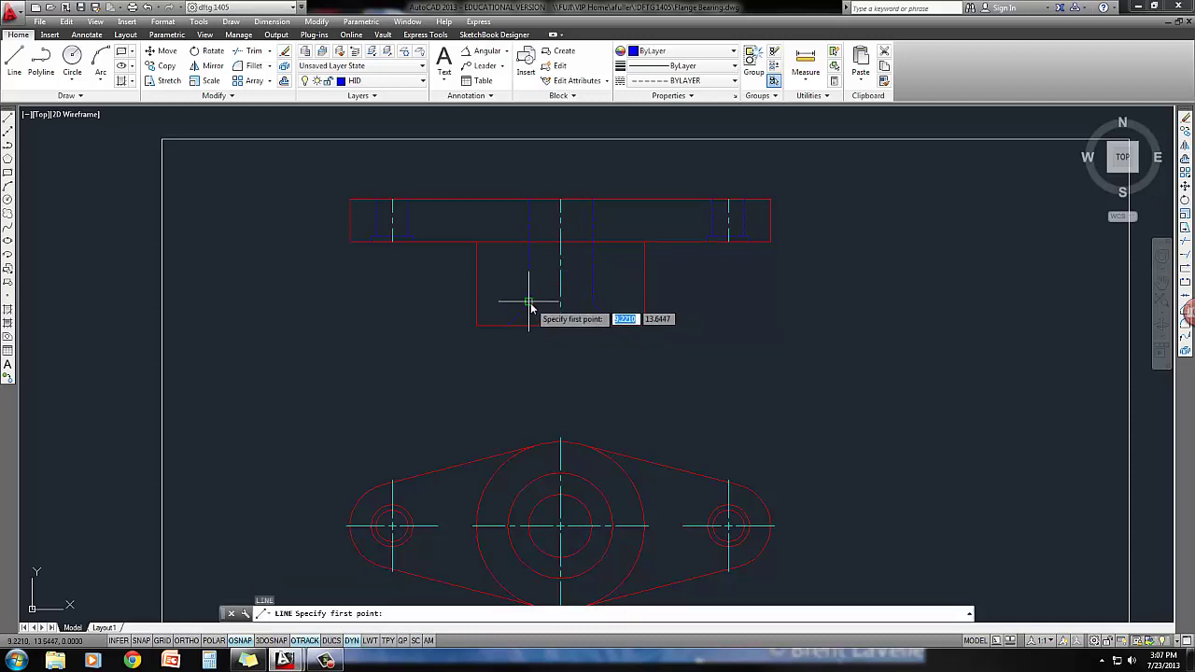
{"action": "left_click", "coordinate": [529, 301]}
{"action": "left_click", "coordinate": [590, 305]}
{"action": "key", "text": "Return"}
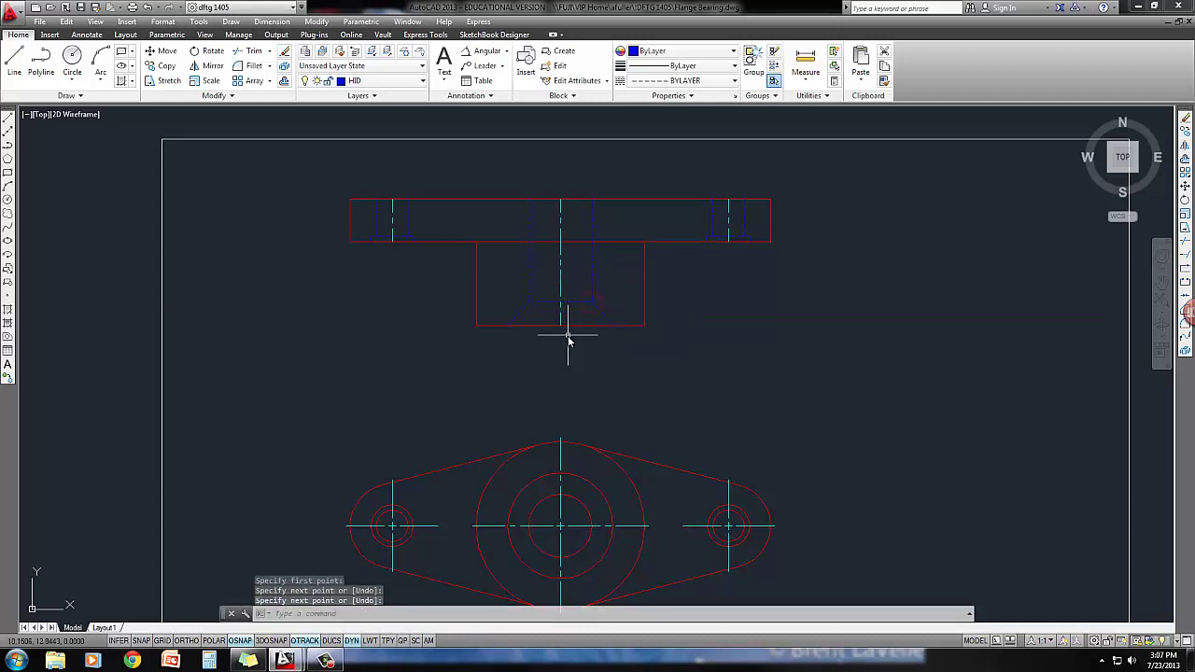
{"action": "middle_click_drag", "start_coordinate": [568, 333], "coordinate": [552, 318]}
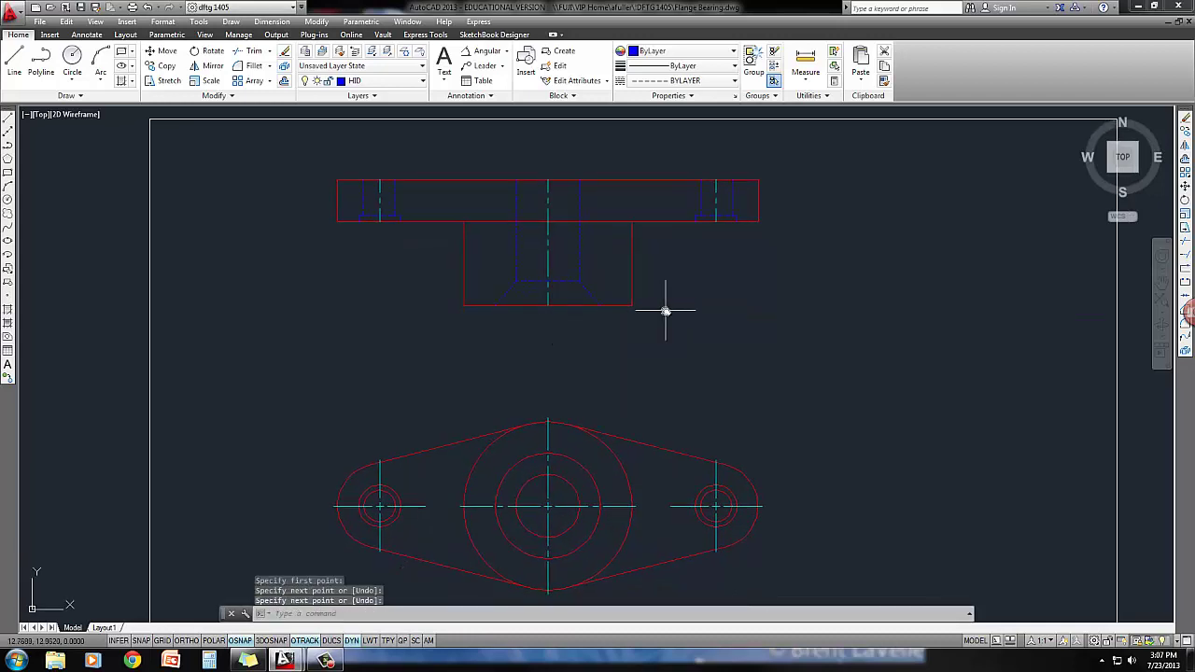
{"action": "middle_click_drag", "start_coordinate": [645, 326], "coordinate": [648, 323]}
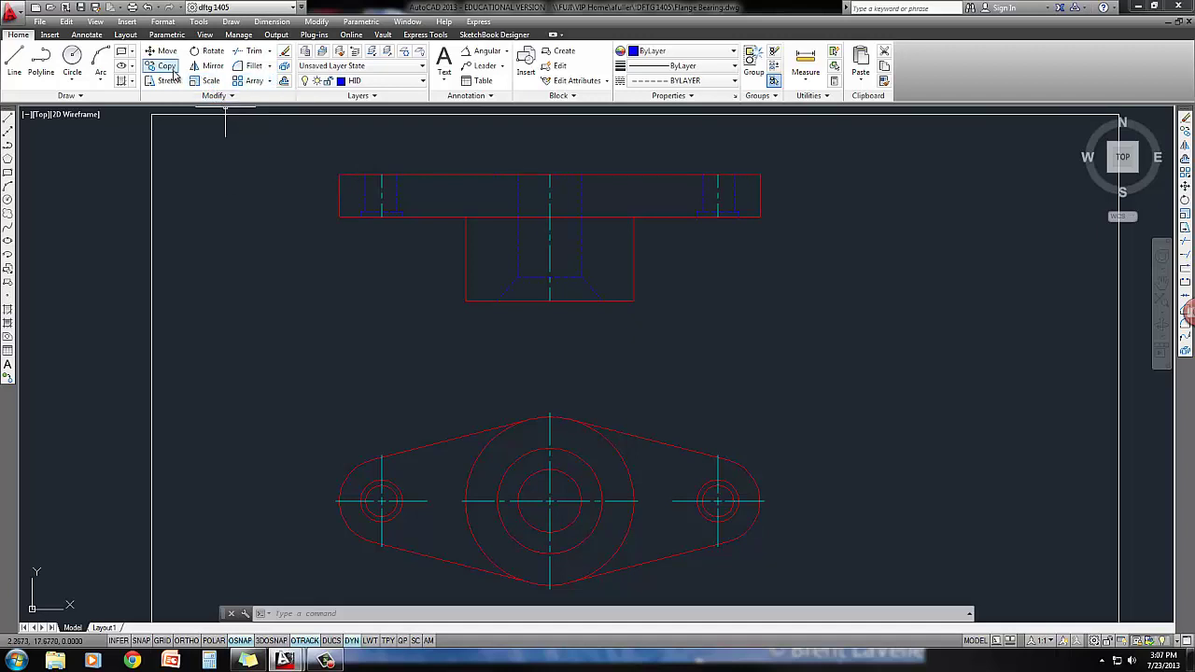
Draw two vertical projection lines from the top-view tangent points up to the flange's lower edge
{"action": "left_click", "coordinate": [16, 62]}
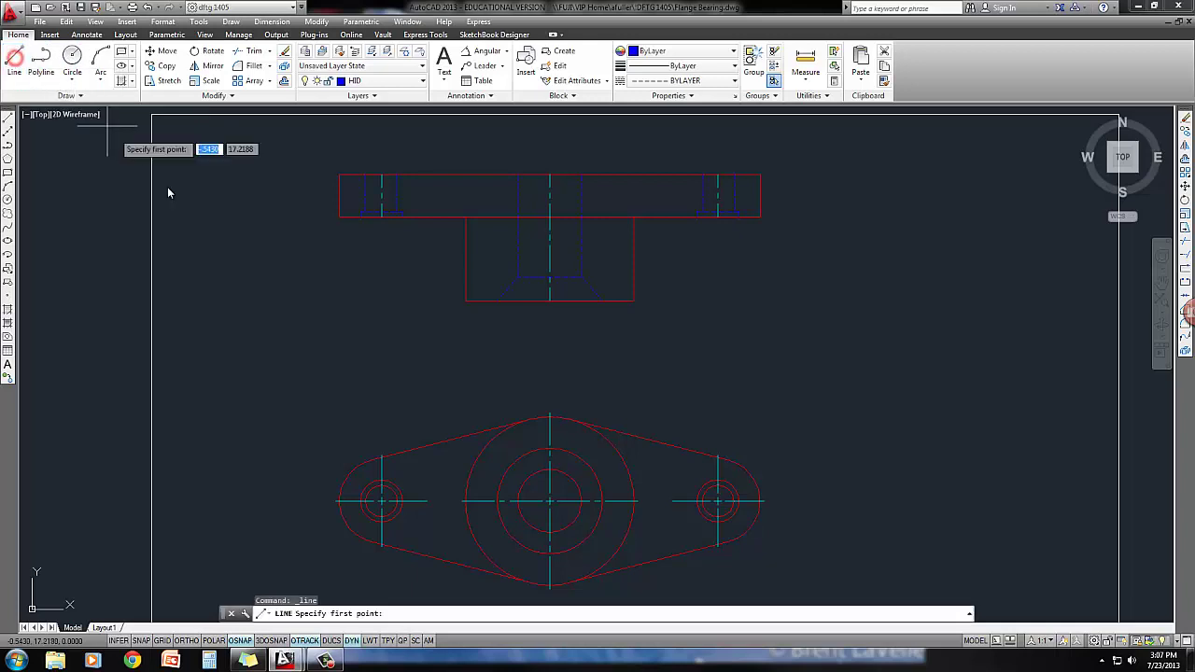
{"action": "left_click", "coordinate": [530, 419]}
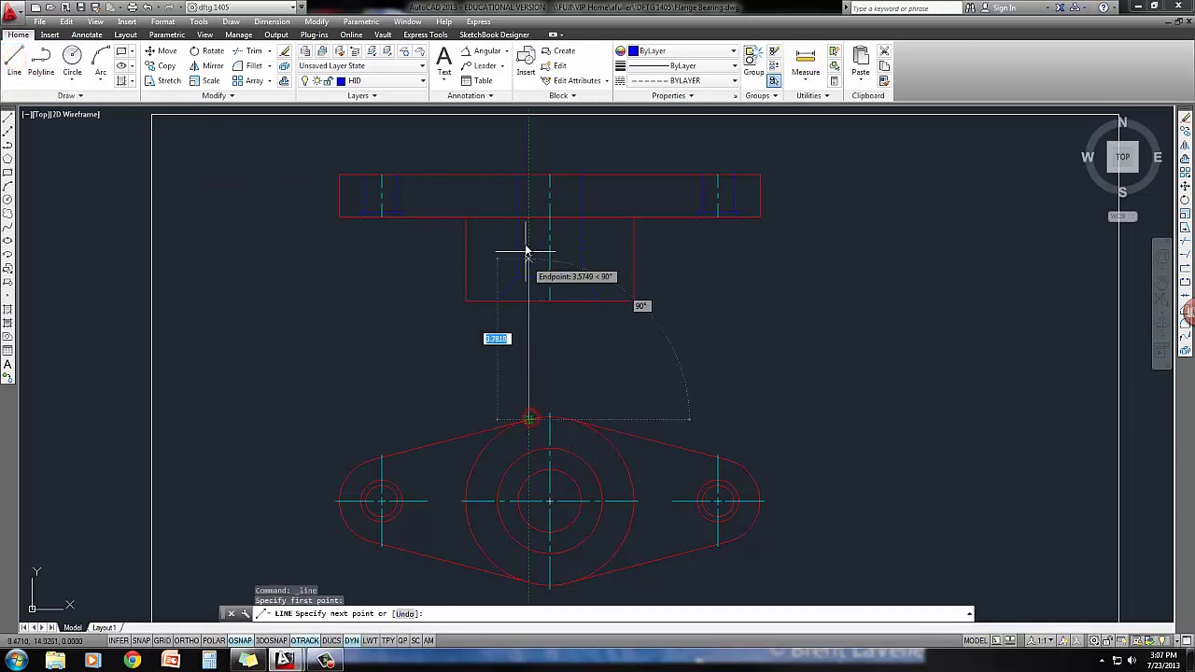
{"action": "left_click", "coordinate": [528, 218]}
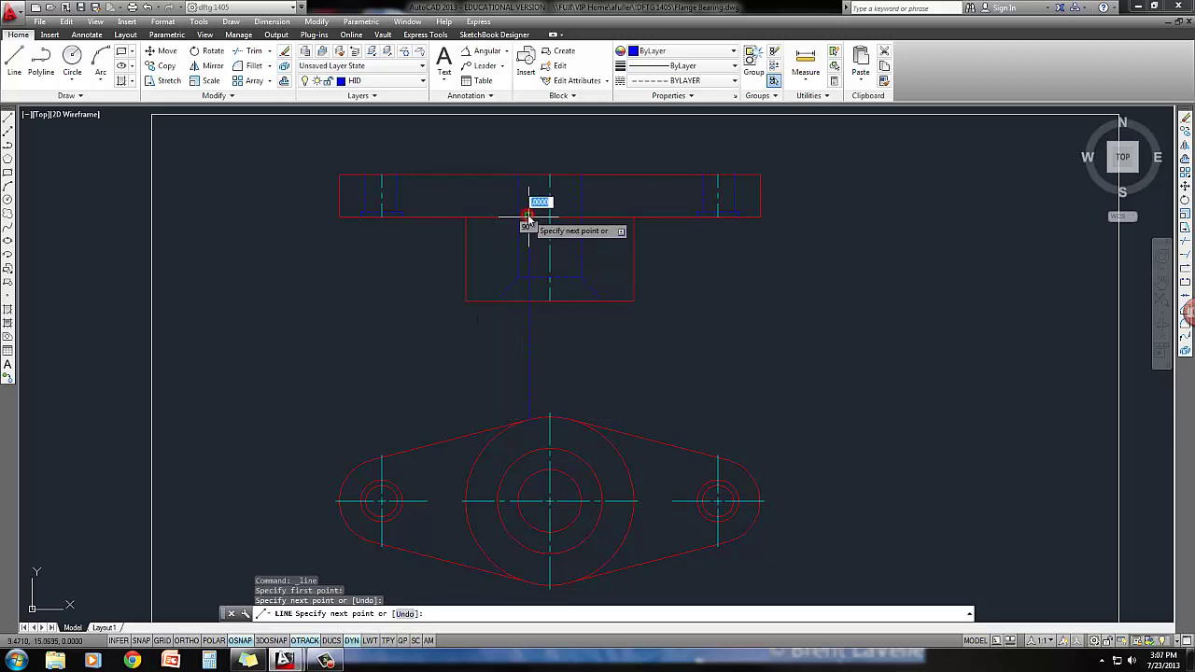
{"action": "key", "text": "Return"}
{"action": "key", "text": "Return"}
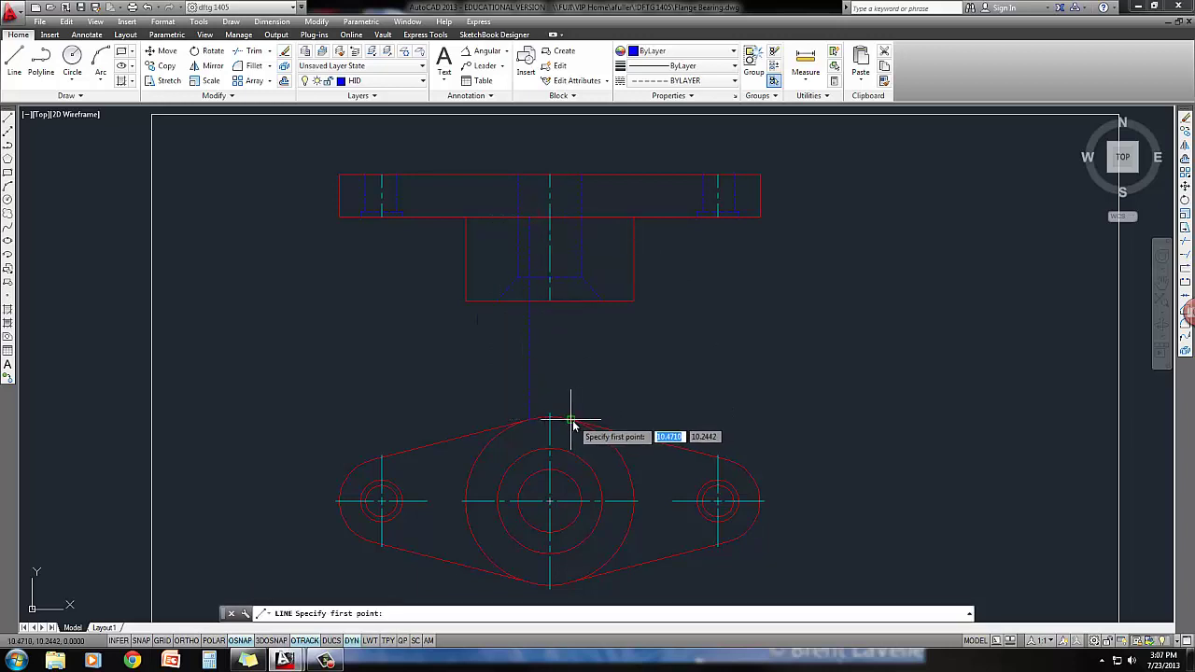
{"action": "left_click", "coordinate": [571, 420]}
{"action": "left_click", "coordinate": [569, 217]}
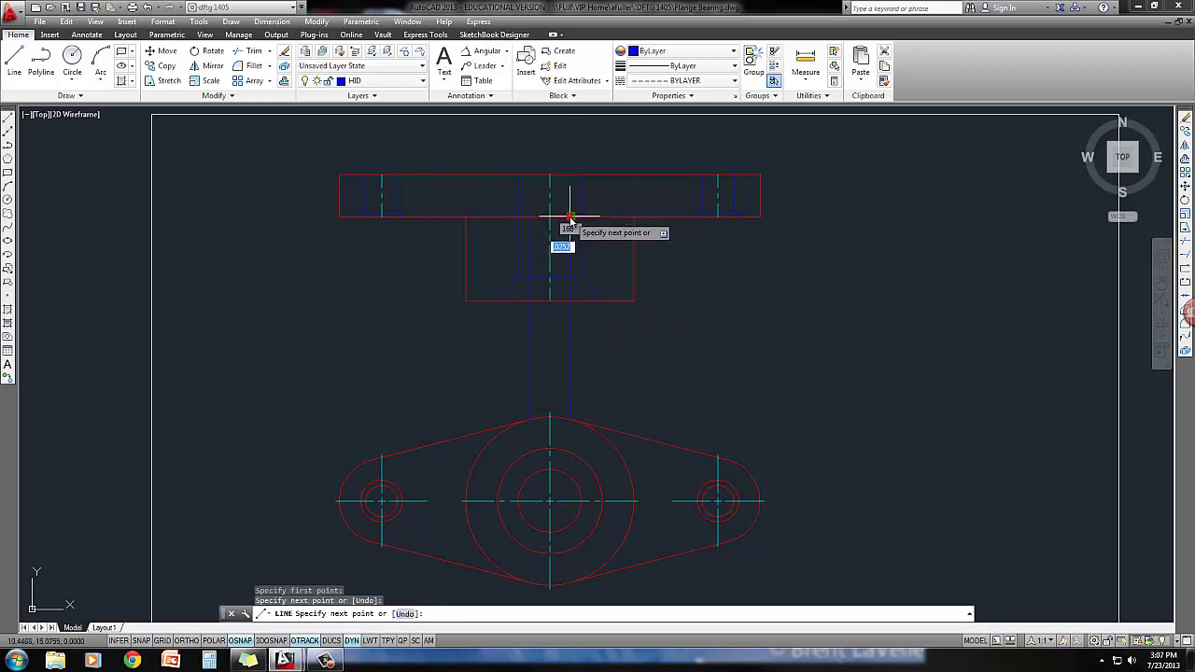
{"action": "key", "text": "Return"}
Cancel the trim and erase the two projection lines
{"action": "type", "text": "tr"}
{"action": "key", "text": "Return"}
{"action": "key", "text": "Return"}
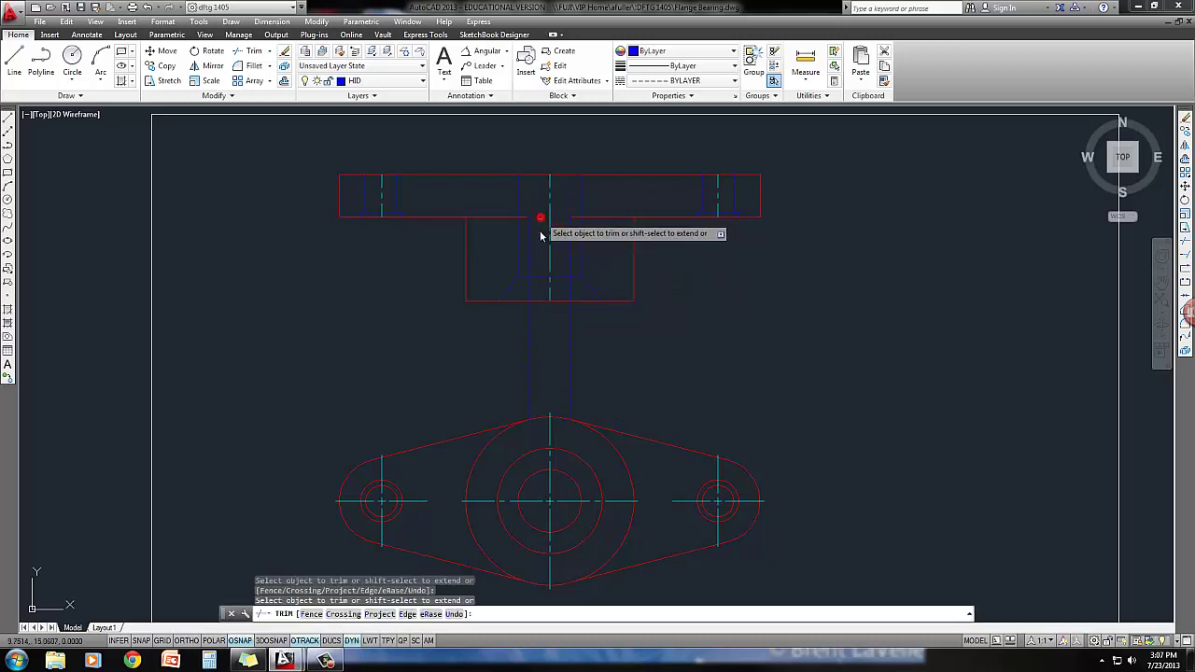
{"action": "key", "text": "Escape"}
{"action": "key", "text": "Escape"}
{"action": "left_click", "coordinate": [589, 388]}
{"action": "left_click", "coordinate": [484, 342]}
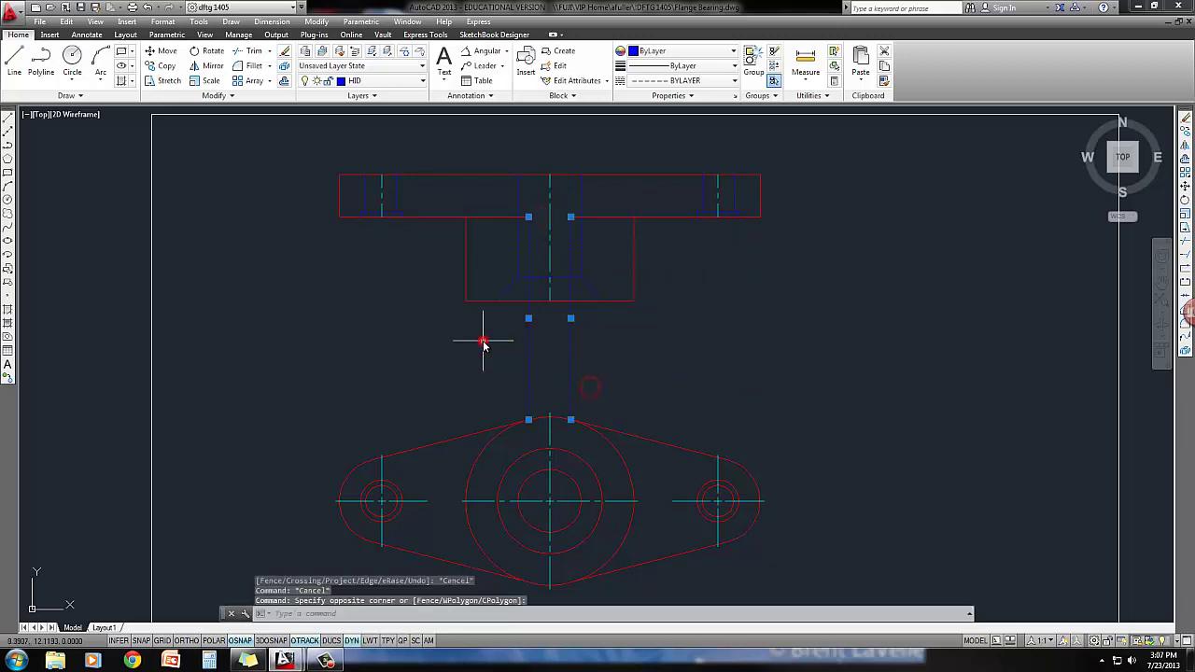
{"action": "key", "text": "Delete"}
{"action": "middle_click_drag", "start_coordinate": [526, 341], "coordinate": [520, 328]}
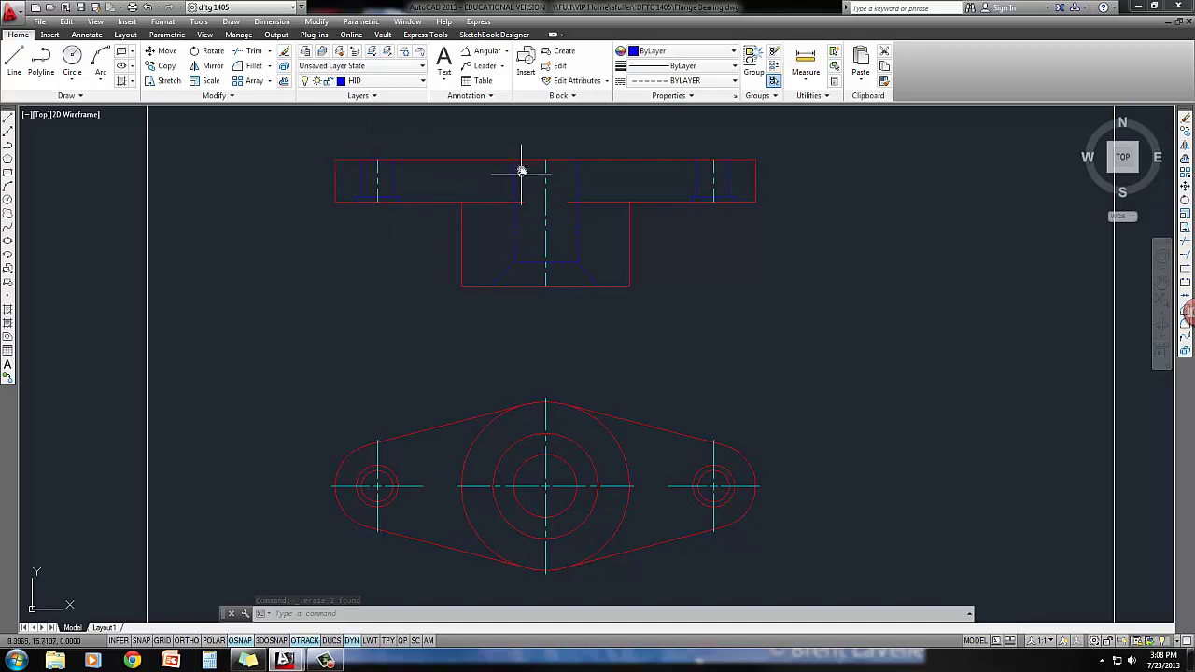
Start Lengthen from the expanded Modify panel with a DElta of 0.25
{"action": "left_click", "coordinate": [199, 98]}
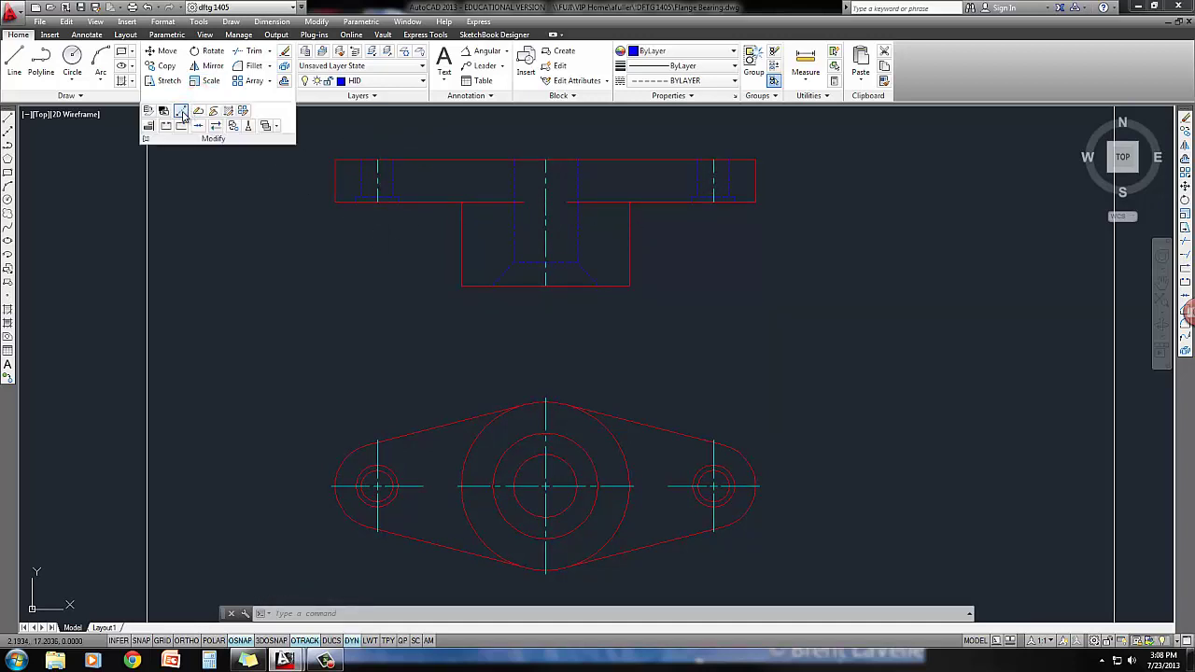
{"action": "left_click", "coordinate": [181, 111]}
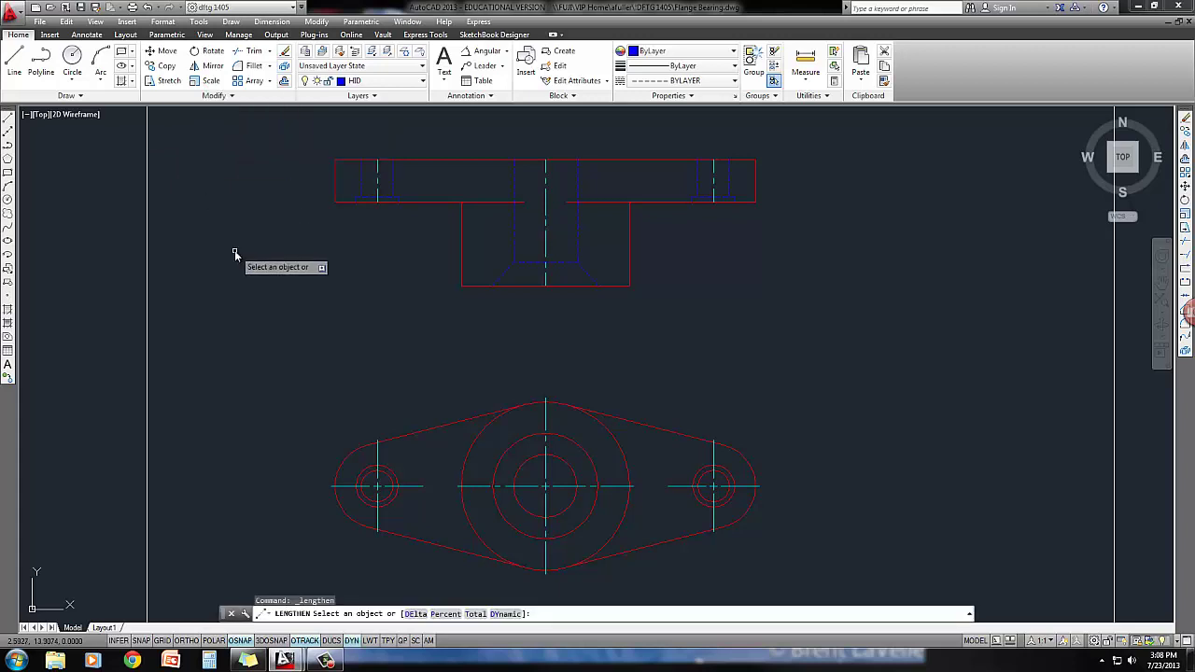
{"action": "type", "text": "de"}
{"action": "key", "text": "Return"}
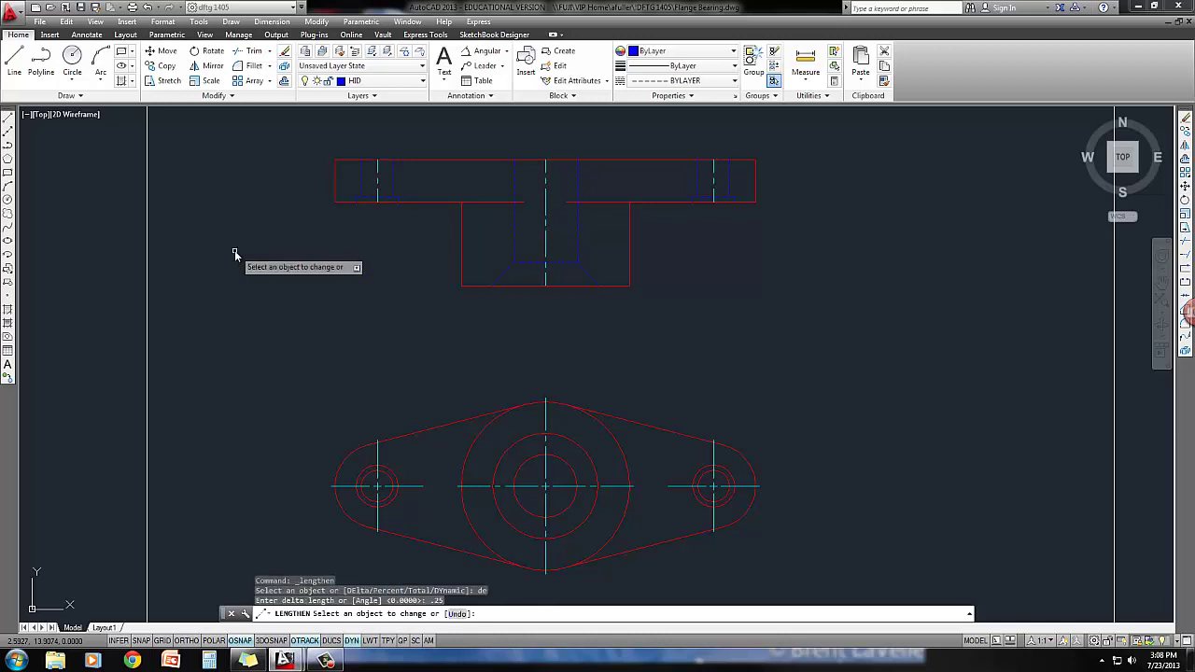
{"action": "key", "text": "Return"}
Extend both ends of the left hole, hub, and right hole centerlines
{"action": "left_click", "coordinate": [376, 168]}
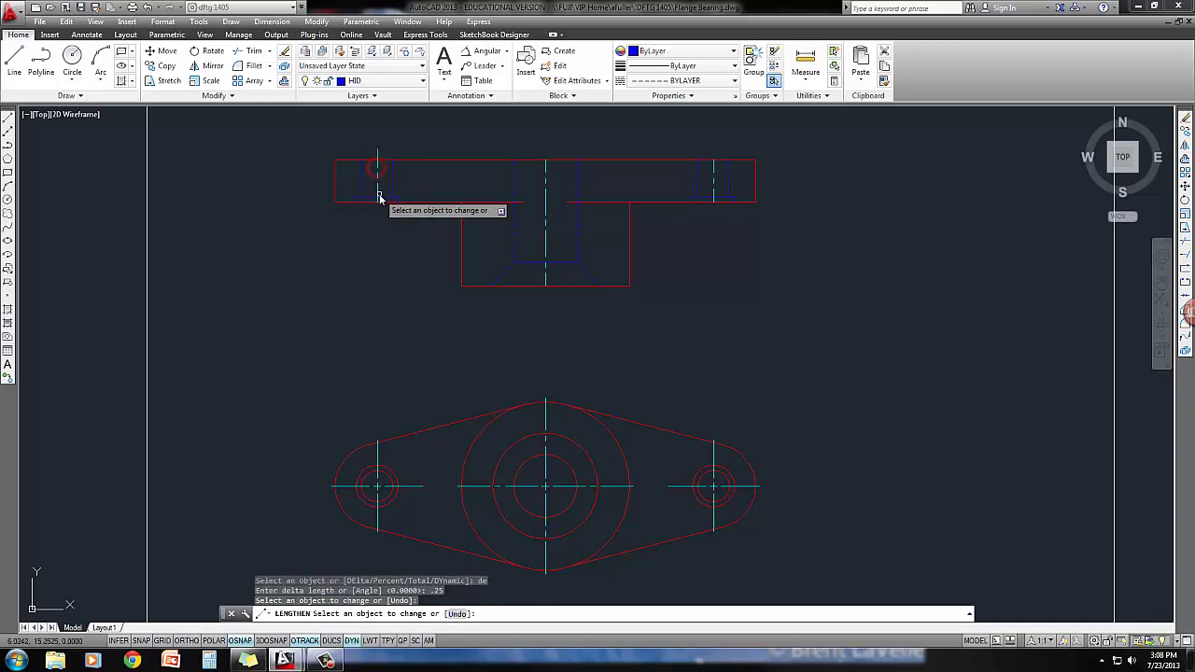
{"action": "scroll", "coordinate": [378, 202], "scroll_direction": "up", "scroll_amount": 2}
{"action": "left_click", "coordinate": [377, 203]}
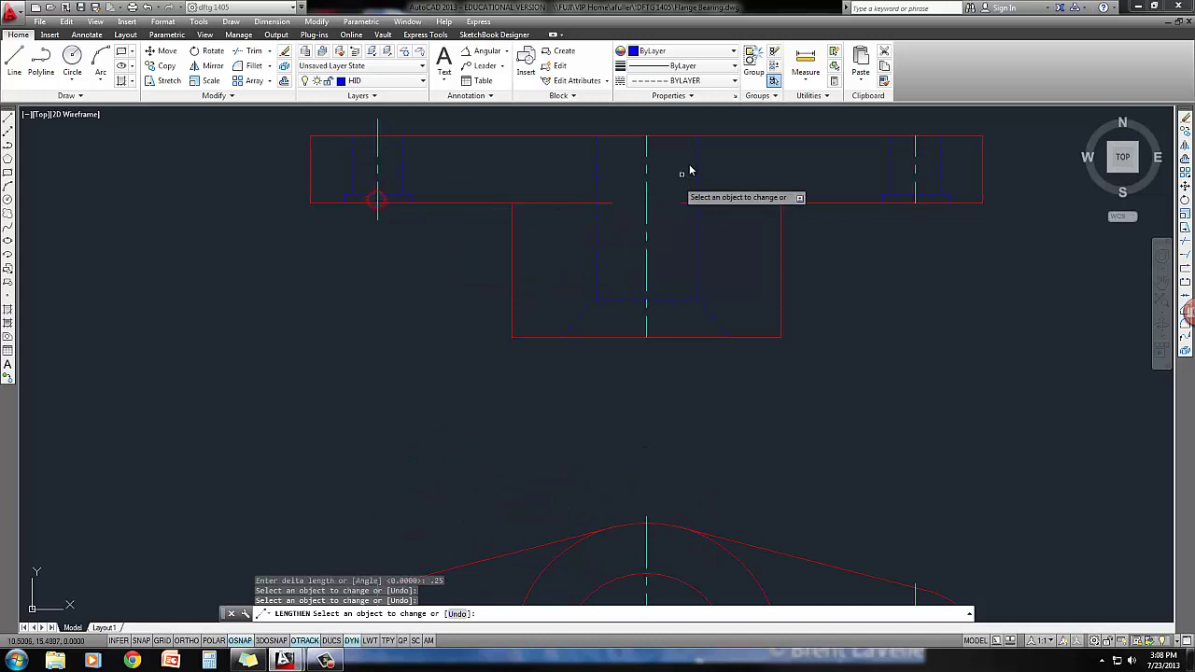
{"action": "left_click", "coordinate": [646, 141]}
{"action": "left_click", "coordinate": [647, 327]}
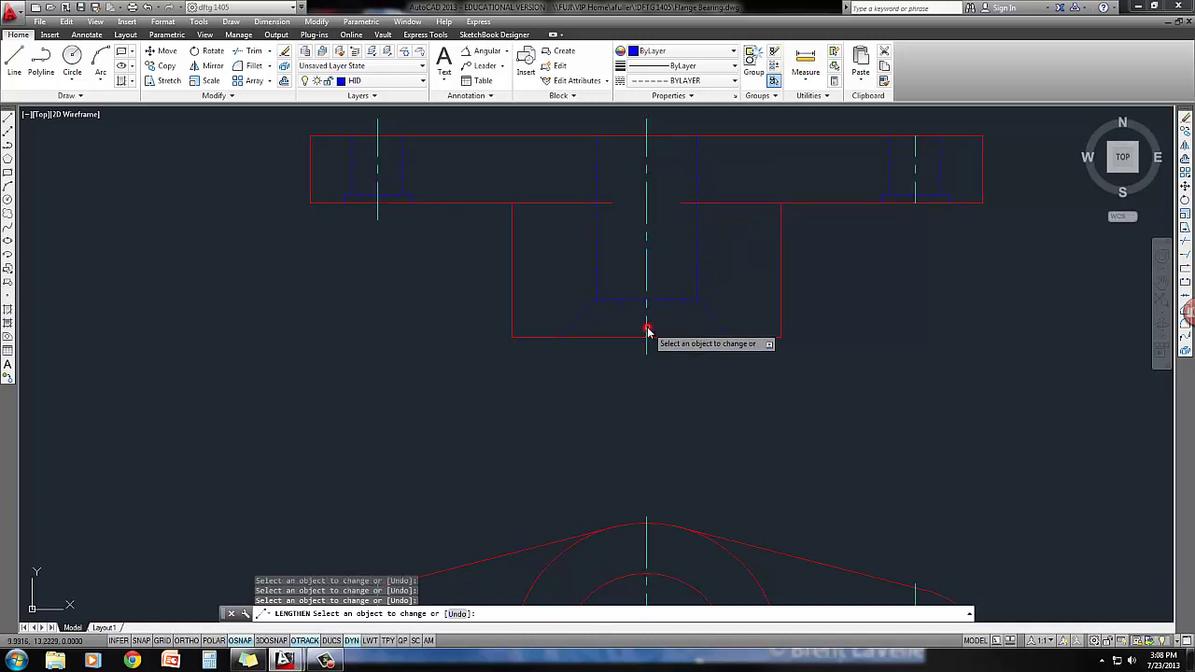
{"action": "left_click", "coordinate": [916, 146]}
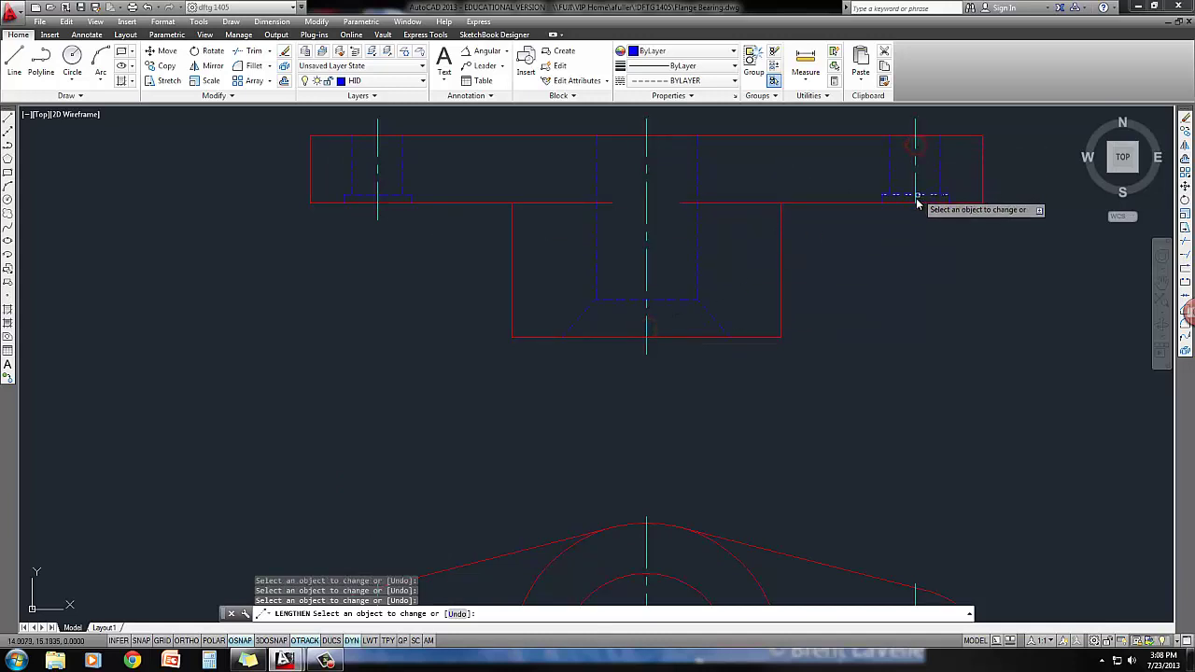
{"action": "left_click", "coordinate": [915, 198]}
{"action": "key", "text": "Return"}
{"action": "scroll", "coordinate": [883, 283], "scroll_direction": "down", "scroll_amount": 3}
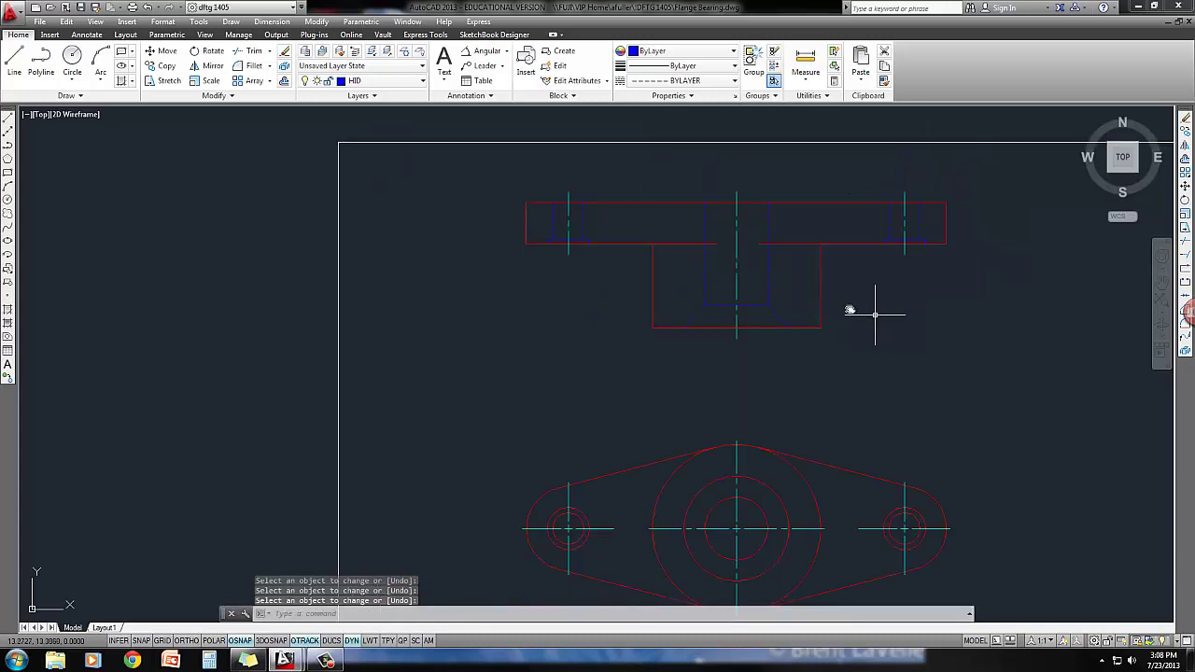
{"action": "mouse_move", "coordinate": [872, 314]}
{"action": "middle_mouse_down"}
{"action": "mouse_move", "coordinate": [813, 280]}
{"action": "mouse_move", "coordinate": [736, 260]}
{"action": "middle_mouse_up"}
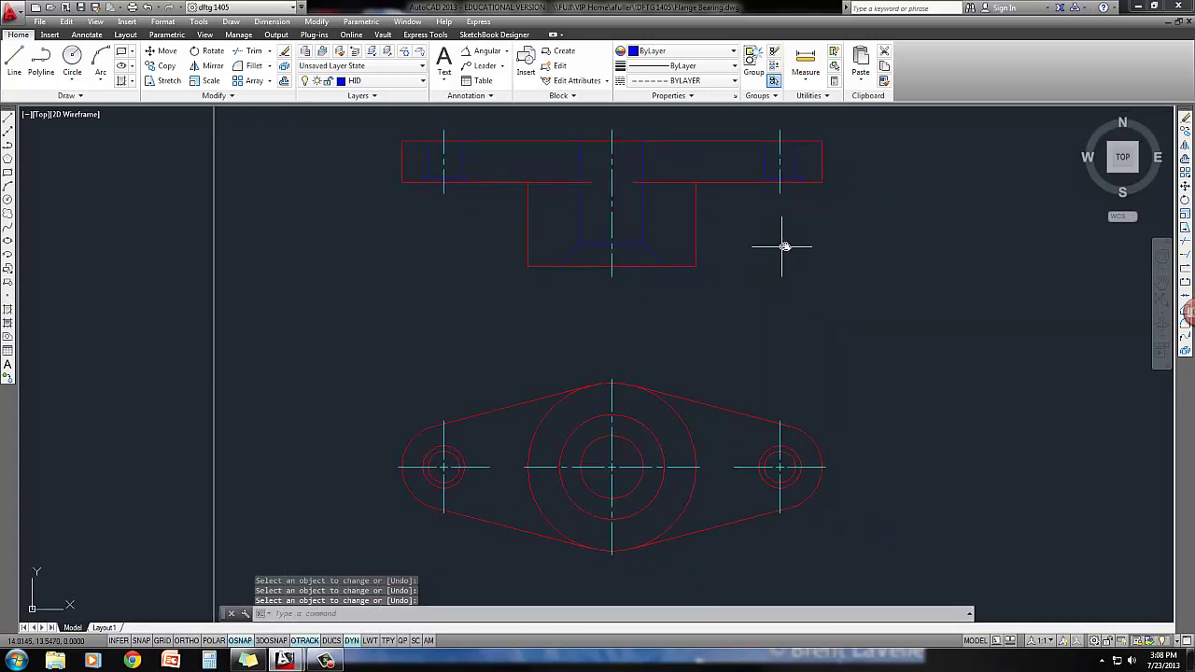